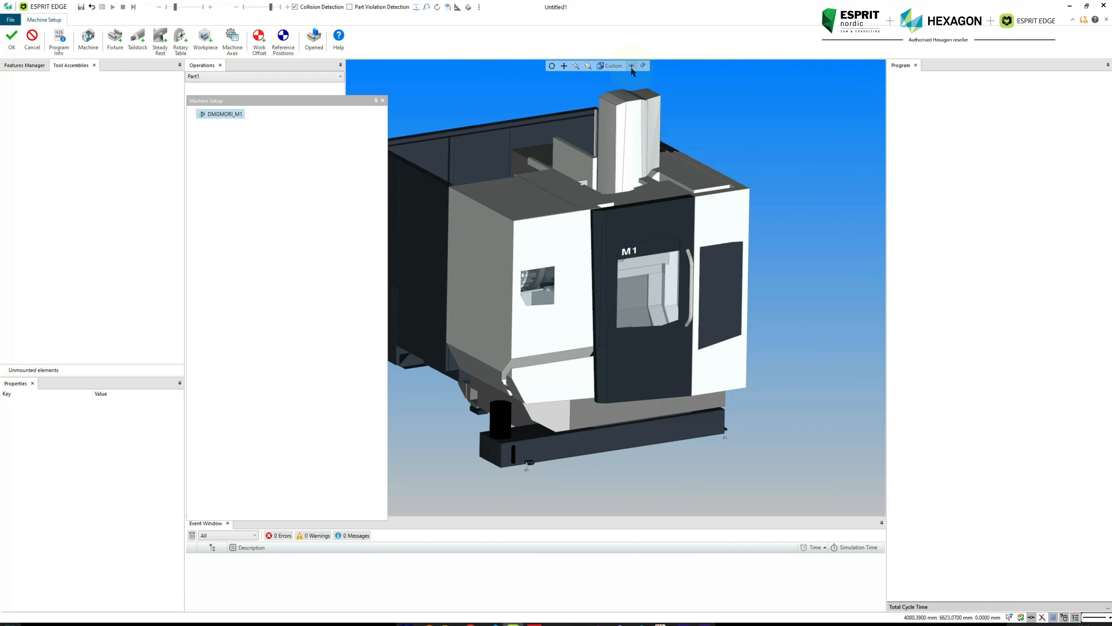
Hide the machine's outer housing so that the work table and spindle are exposed
left_click(632, 67)
left_click(650, 174)
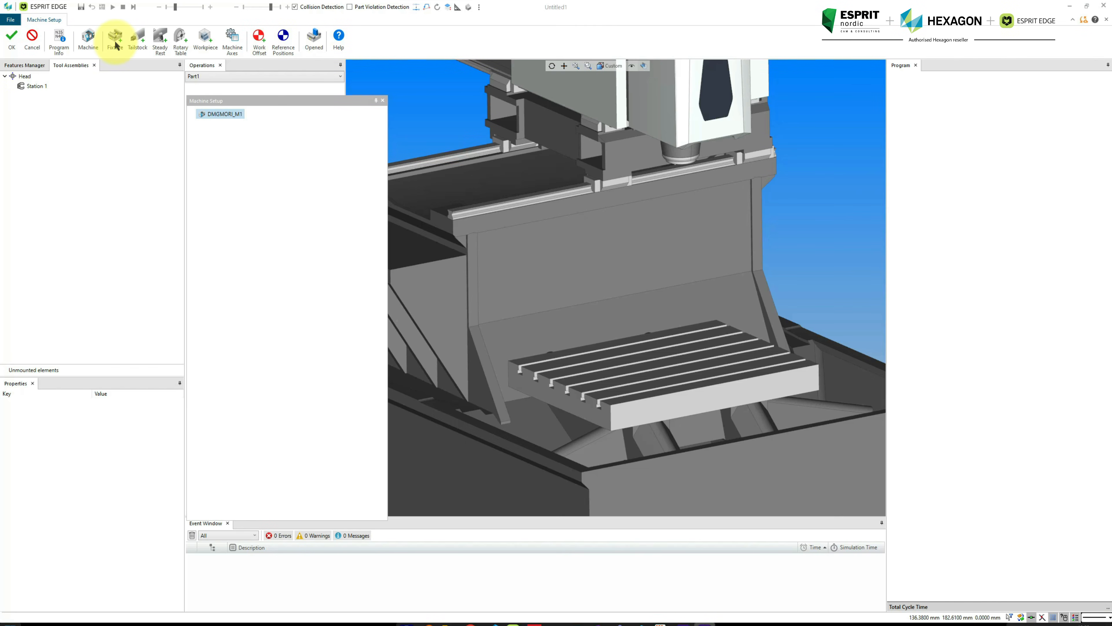
Add the fixture 45740 - QP96 4station Gridplate.gdml from the LANG fixtures folder to the machine table
left_click(203, 117)
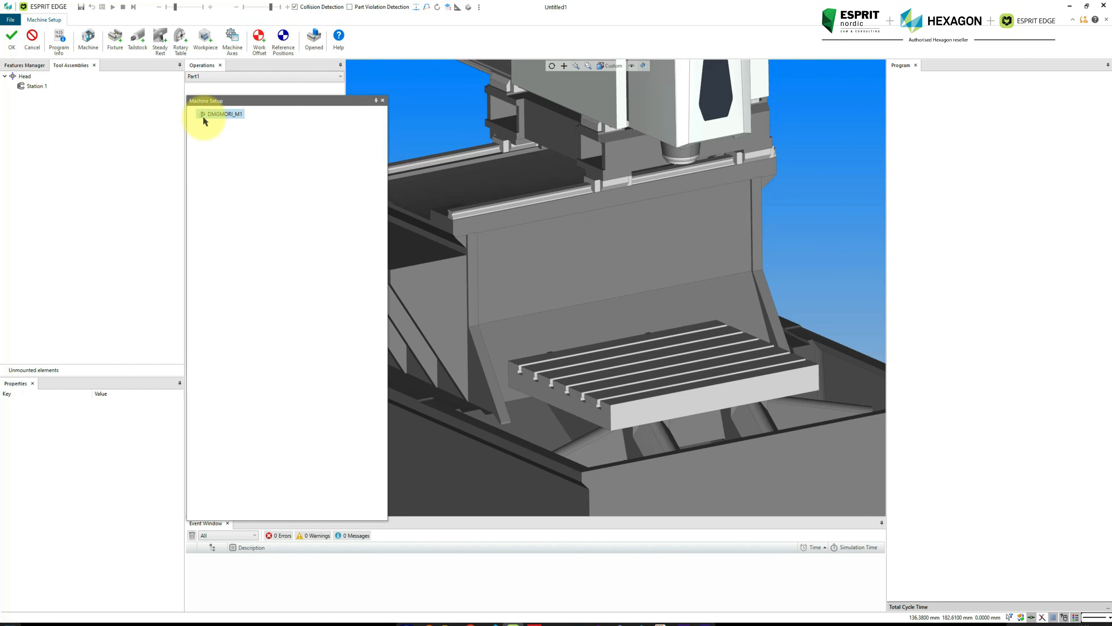
left_click(112, 43)
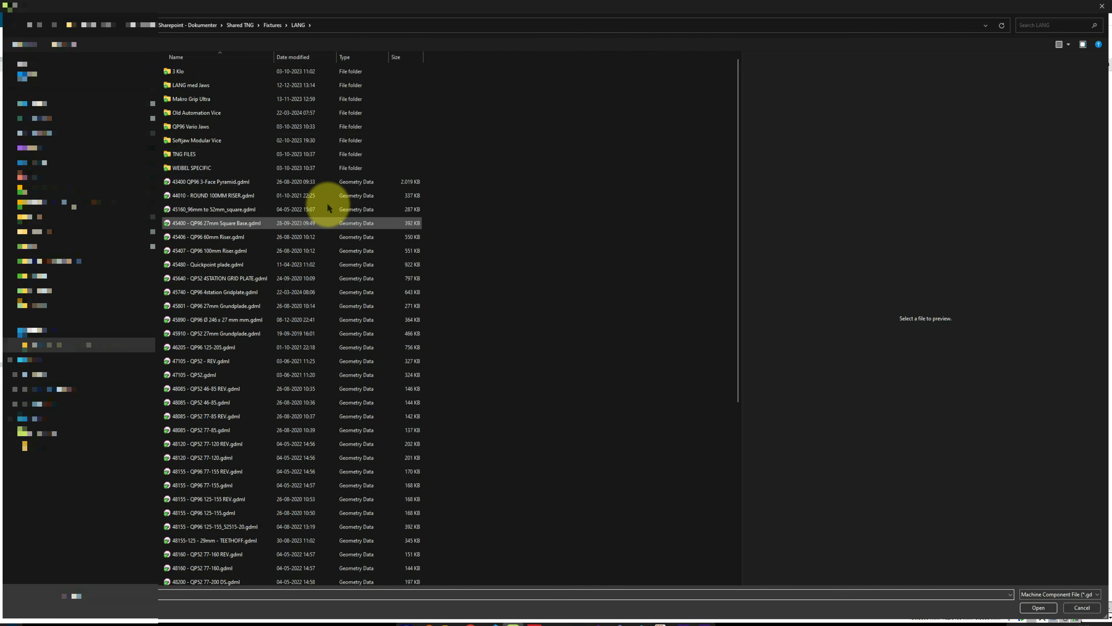
left_click(232, 292)
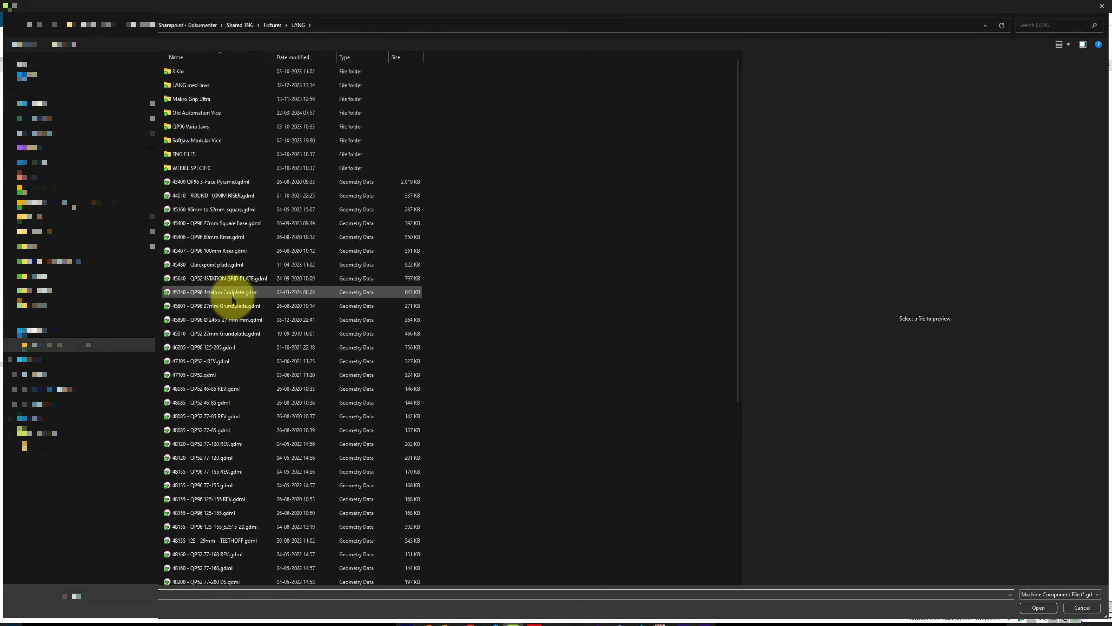
double_click(232, 293)
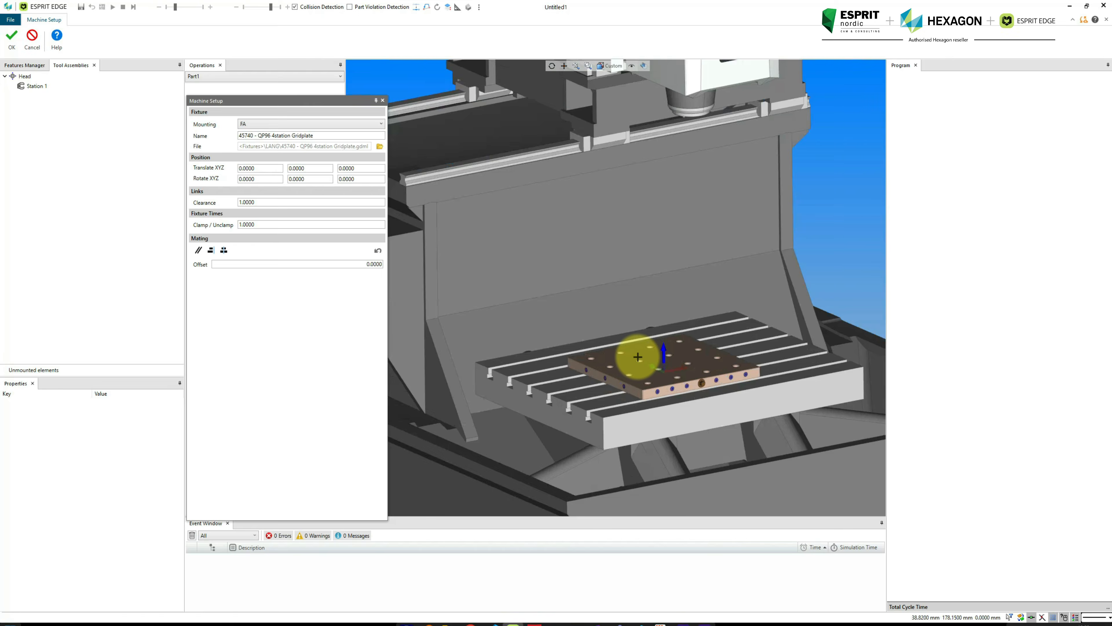
scroll(633, 360, "up", 5)
scroll(762, 408, "up", 1)
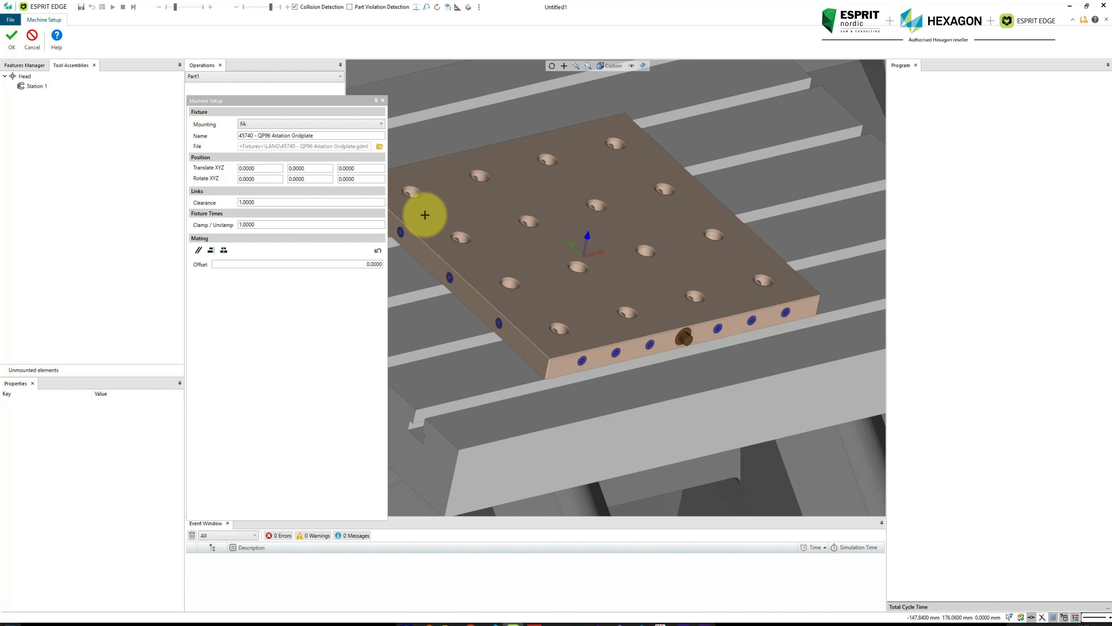
left_click(12, 39)
Load the vise base 48305-125 BASE.gdml from the LANG med Jaws, QP96 BASE, 48xxx-125 folder as a fixture on the gridplate
left_click(115, 40)
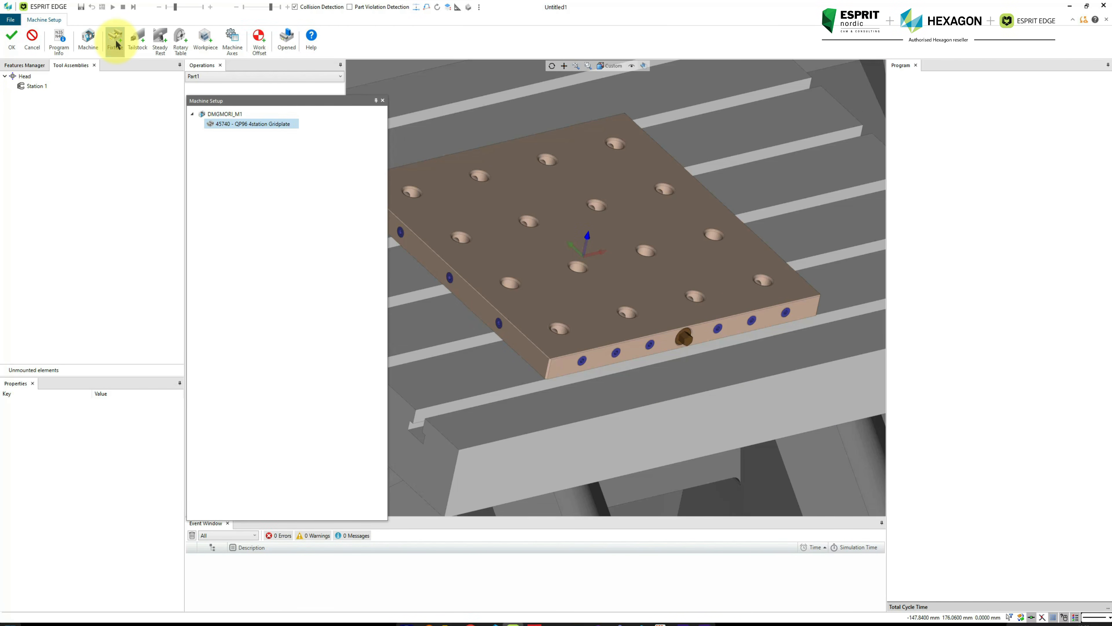
double_click(210, 85)
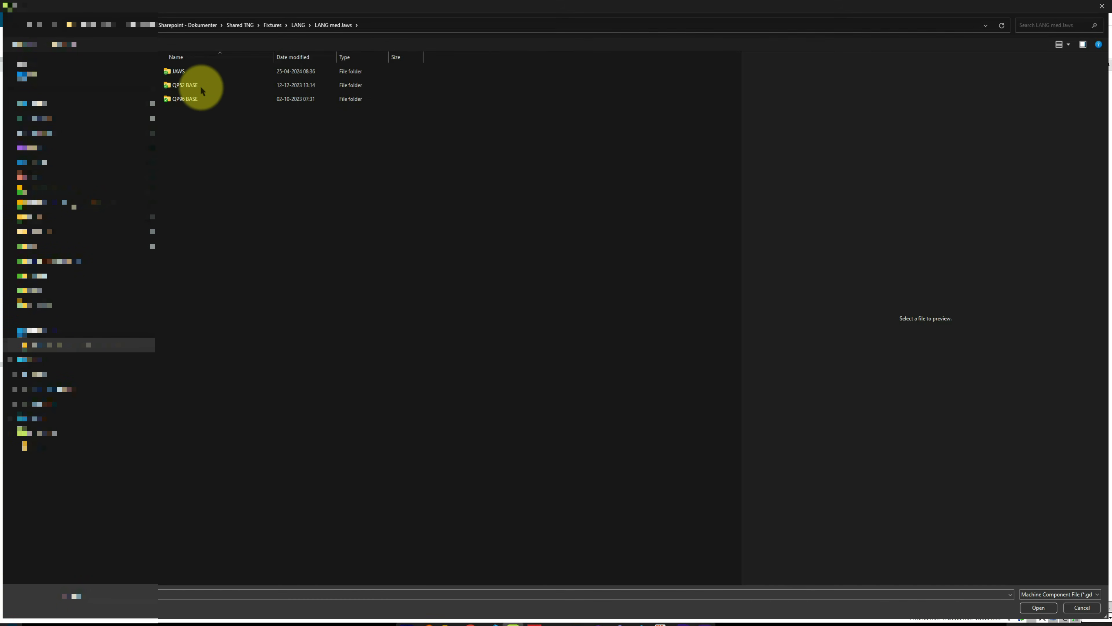
double_click(191, 97)
double_click(182, 72)
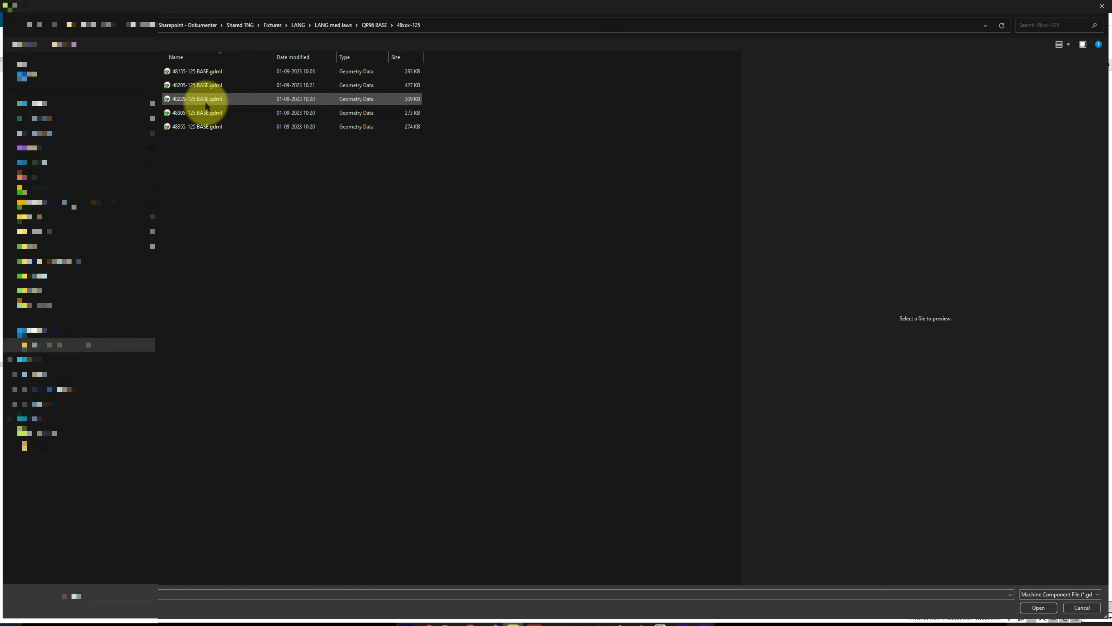
left_click(202, 109)
double_click(199, 111)
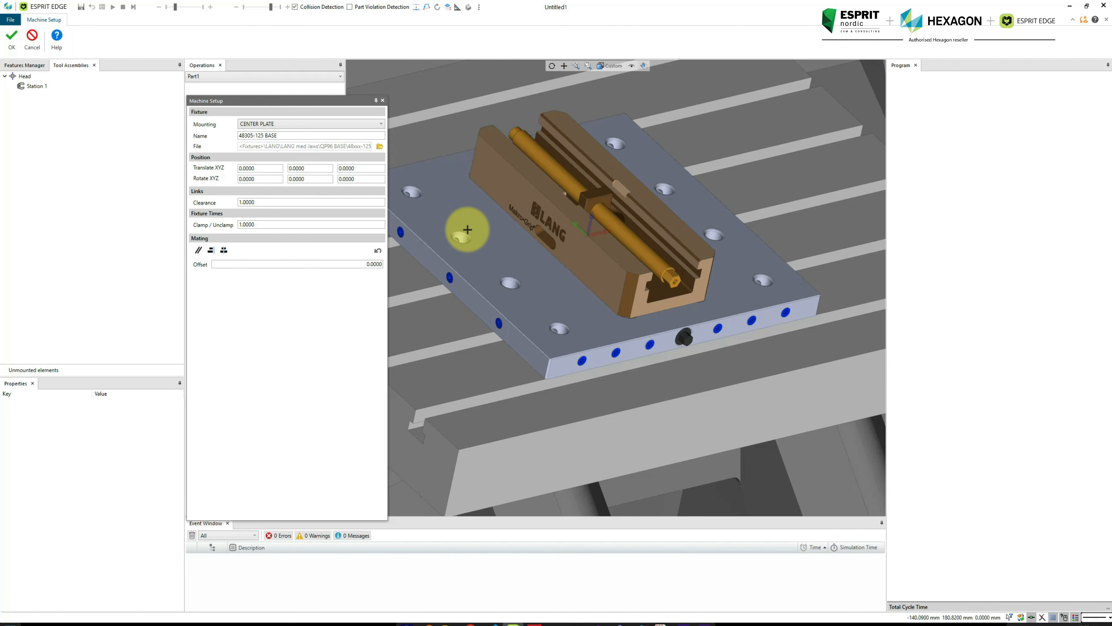
Mount the 48305-125 vise base at the MID LEFT position of the gridplate and accept the fixture
left_click(261, 124)
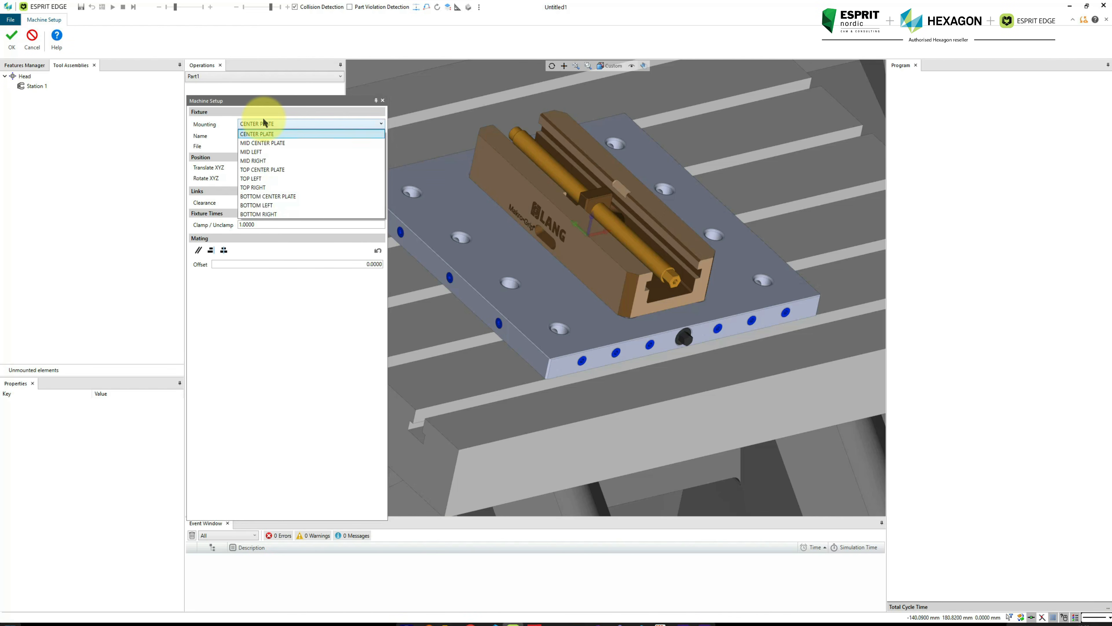
left_click(266, 153)
middle_click_drag(574, 262, 546, 261)
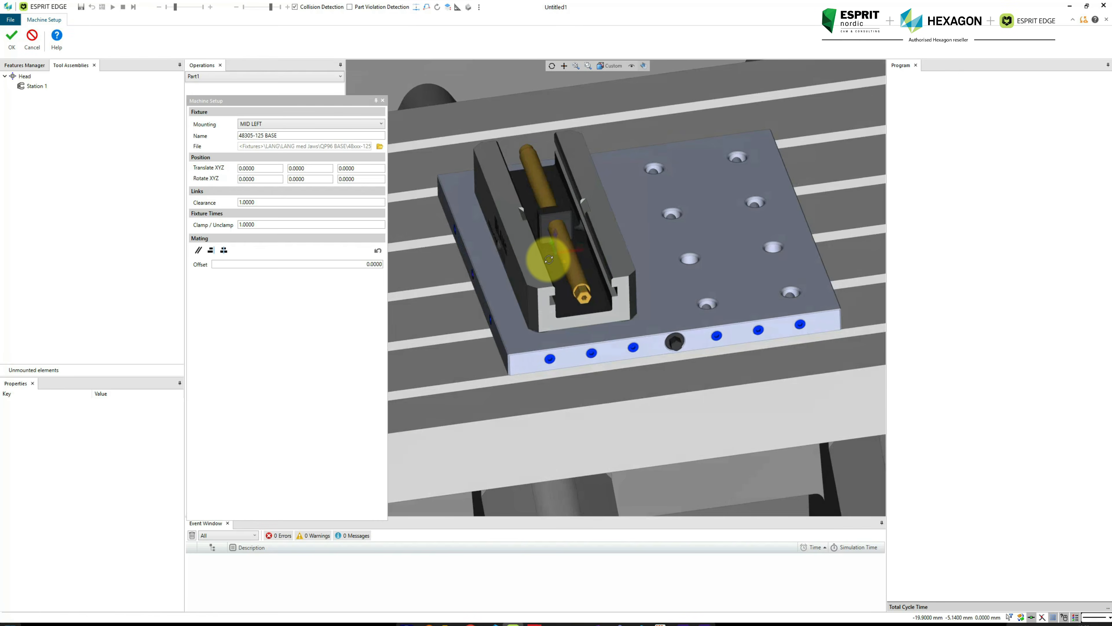
scroll(551, 254, "down", 3)
scroll(584, 230, "up", 3)
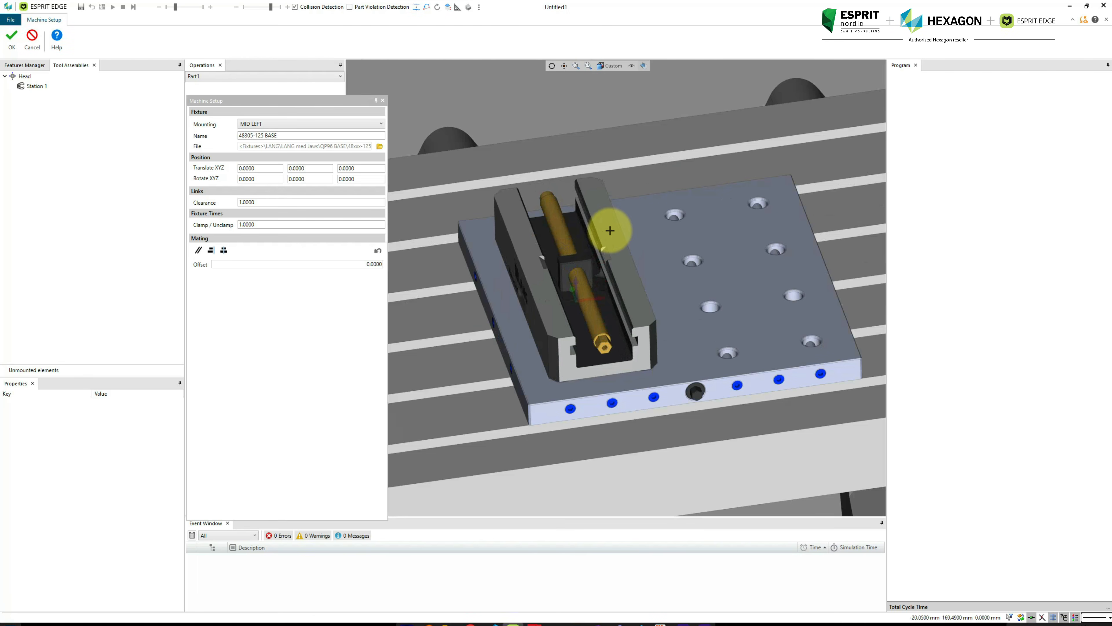
left_click(13, 37)
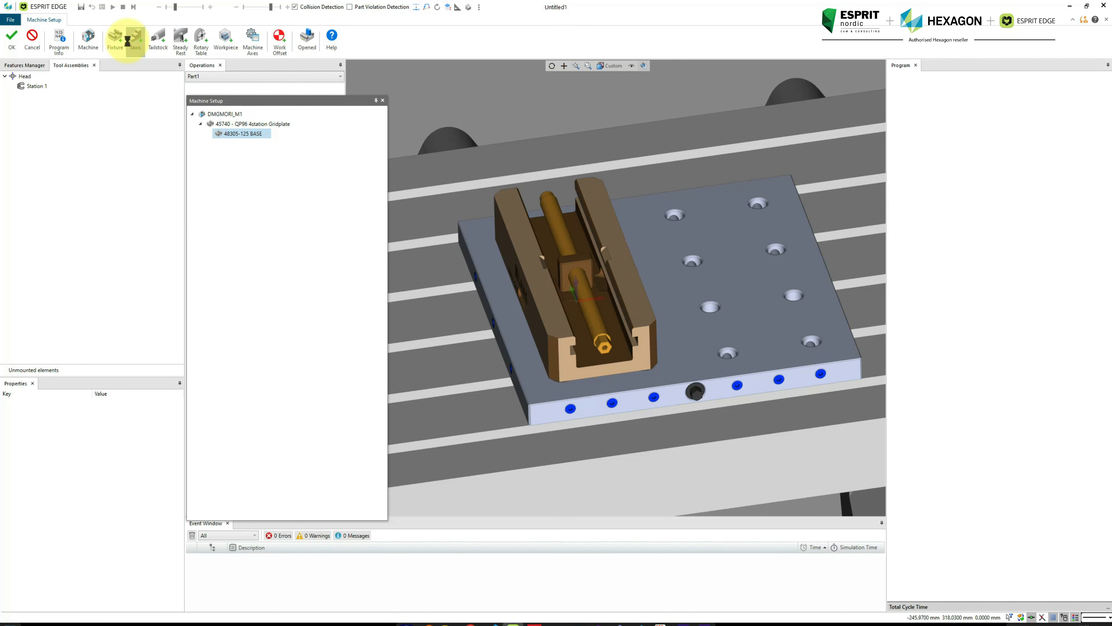
Add the jaws 125 STD Kæbe.gdml from the JAWS 125mm folder to both jaw mountings of the vise base
left_click(116, 39)
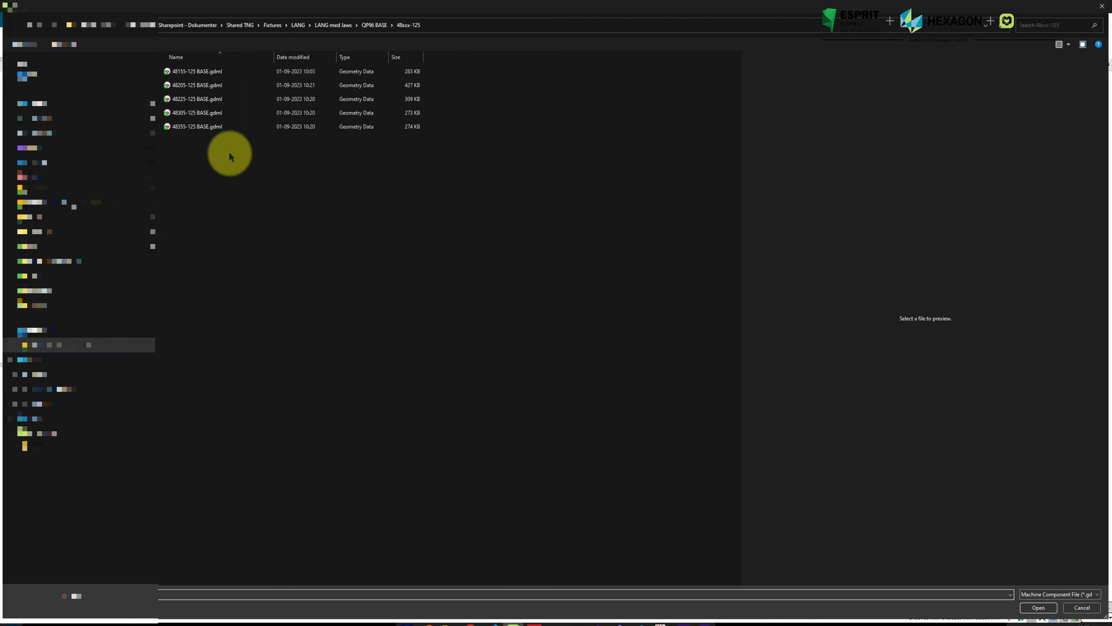
left_click(340, 25)
double_click(197, 68)
double_click(196, 82)
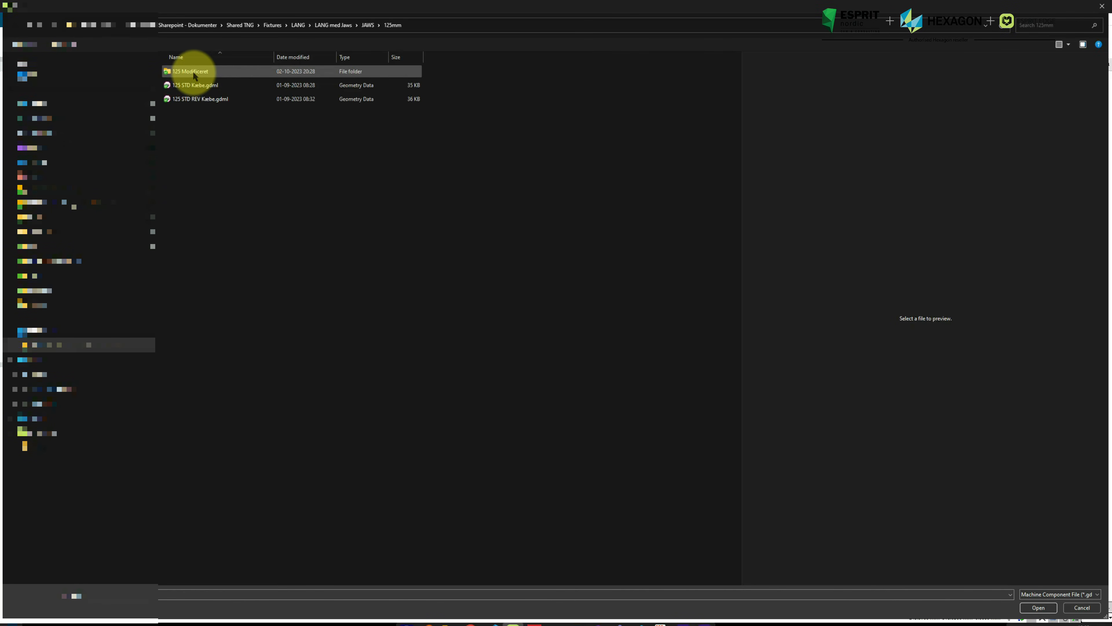
double_click(195, 84)
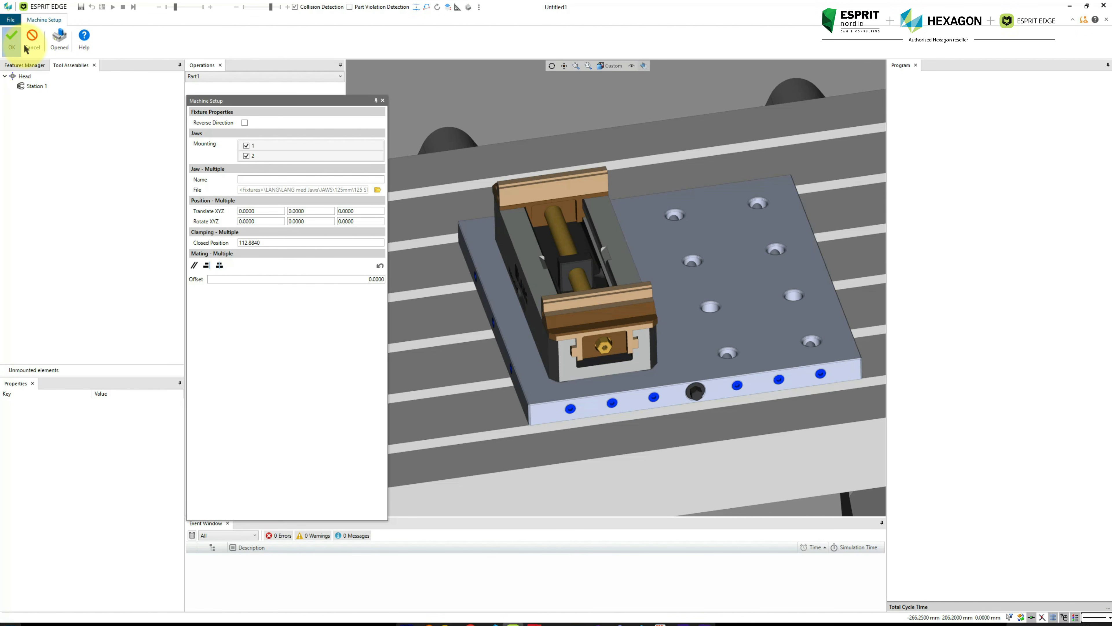
left_click(13, 39)
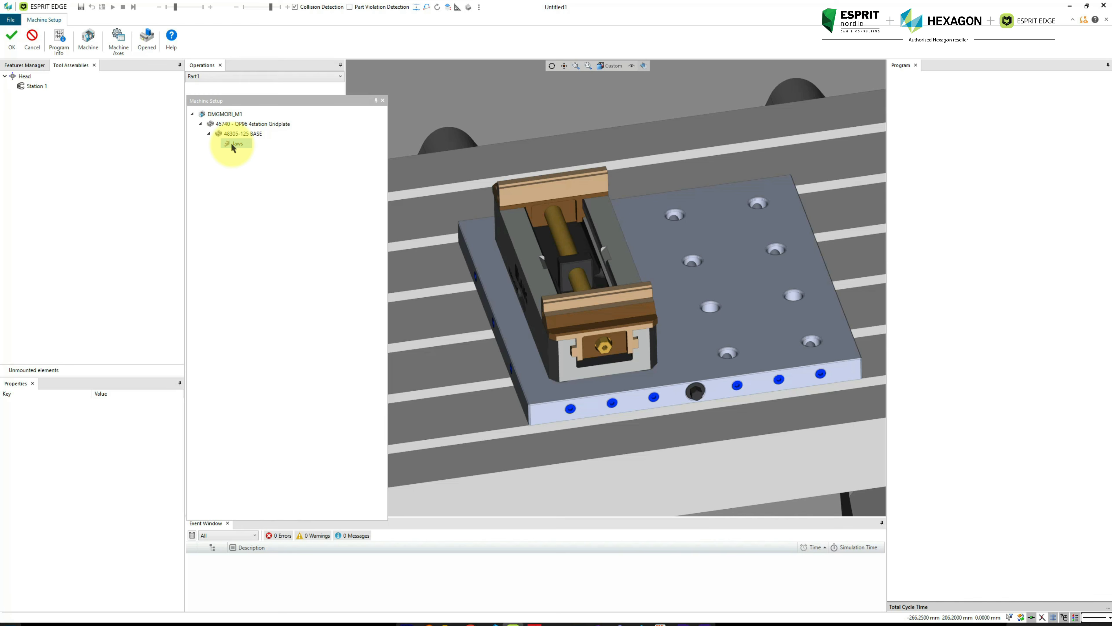
Copy the 48305-125 vise with its jaws and paste it onto the gridplate at the MID RIGHT position
right_click(230, 134)
left_click(262, 174)
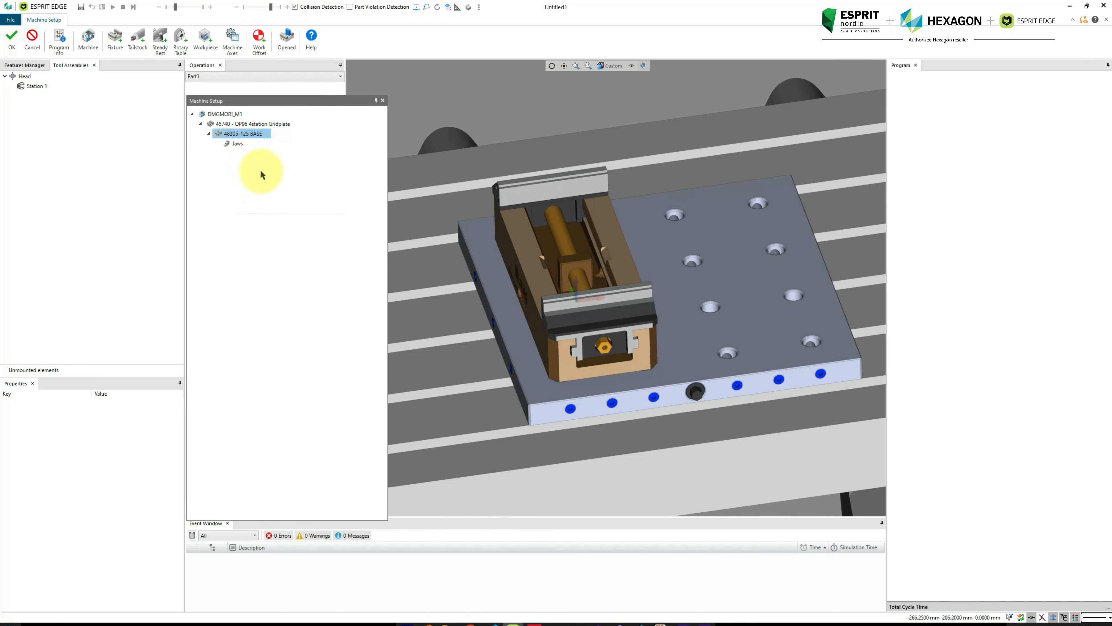
left_click(249, 124)
right_click(249, 125)
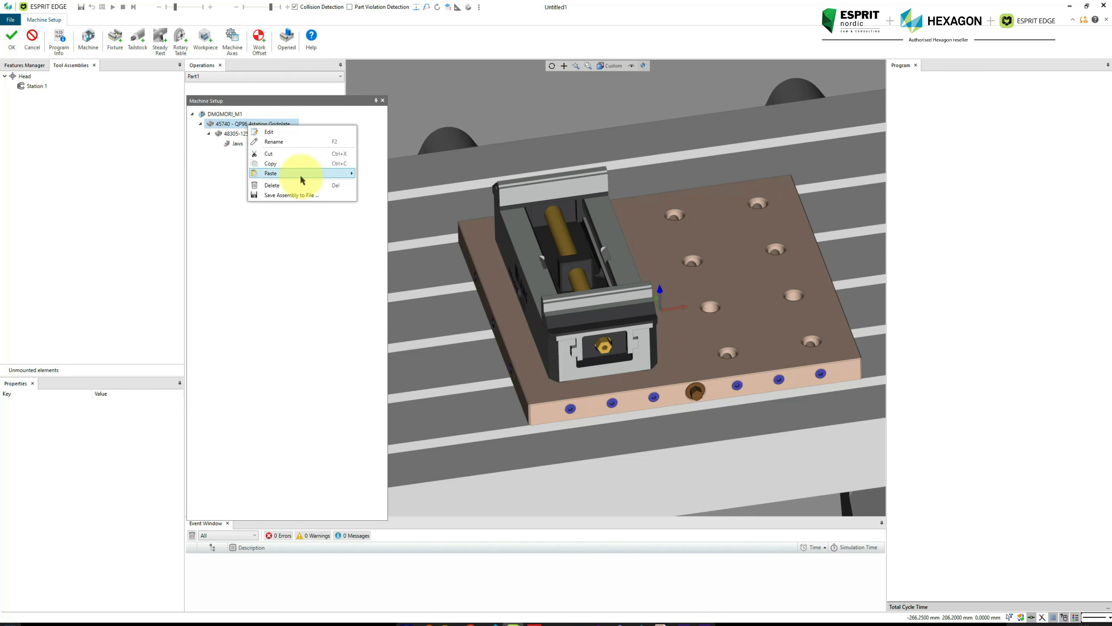
mouse_move(301, 176)
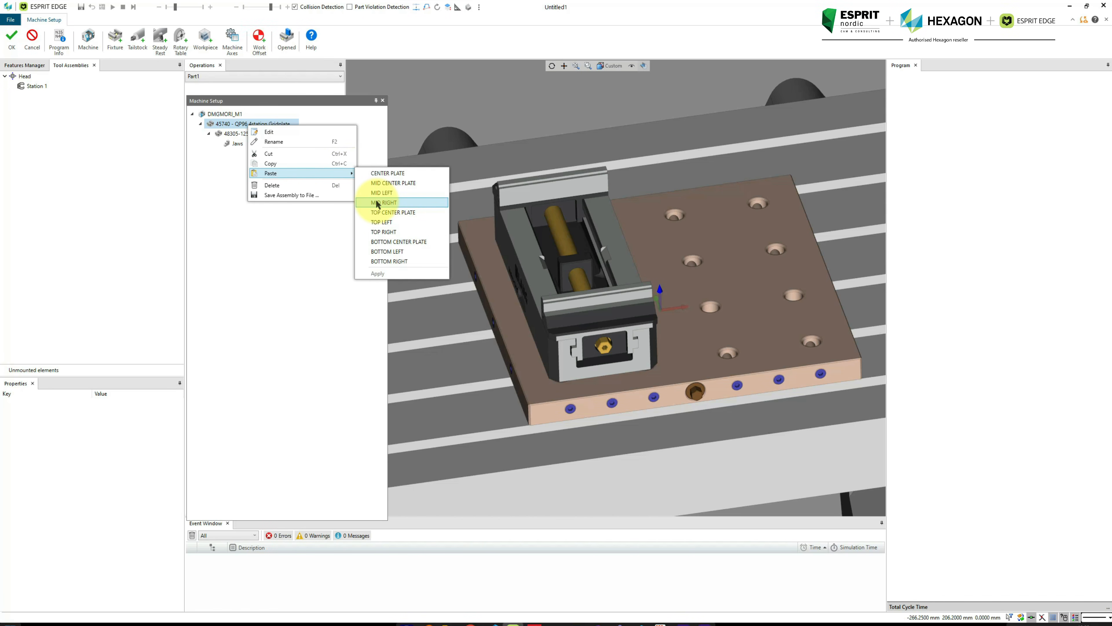
left_click(377, 273)
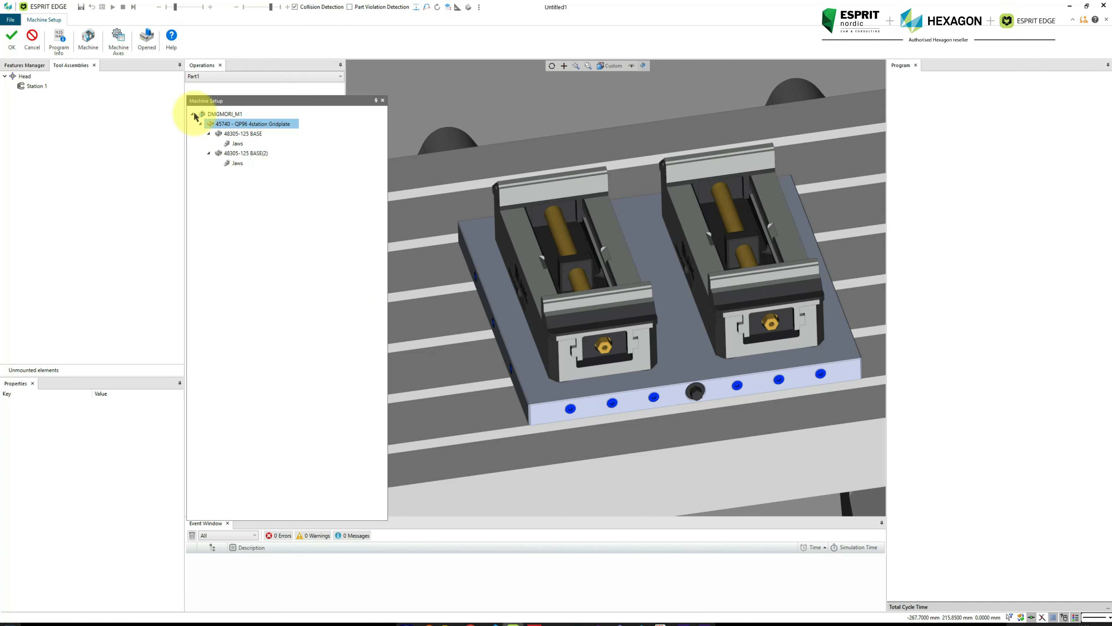
Accept the machine setup, rebuild all features and check both vises on the gridplate
left_click(18, 44)
left_click(201, 42)
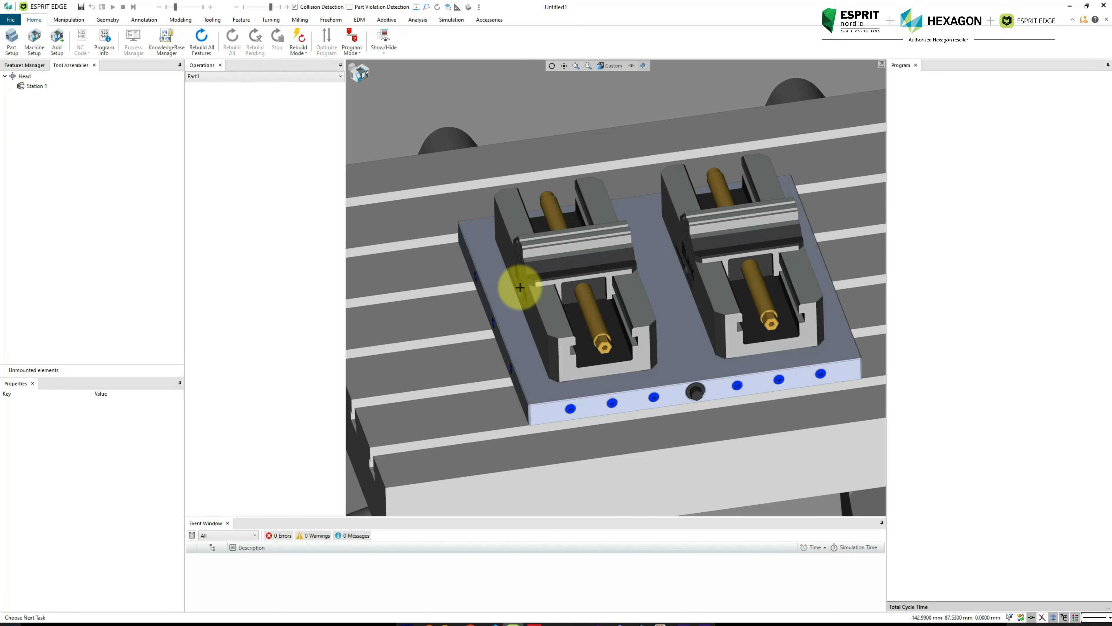
middle_click_drag(516, 283, 465, 201)
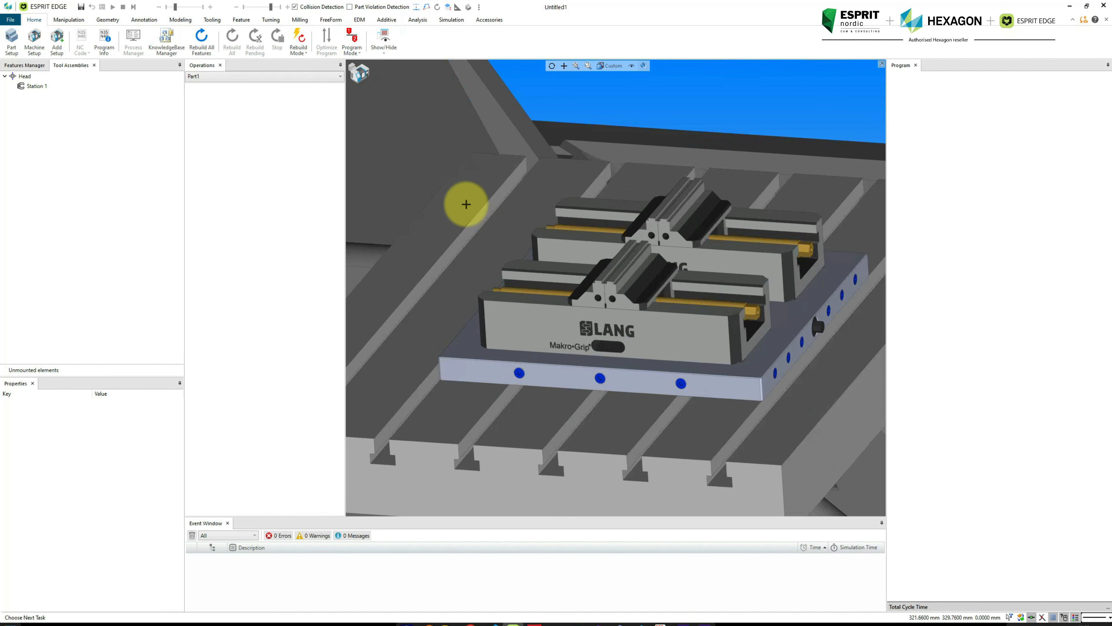
middle_click_drag(737, 263, 766, 272)
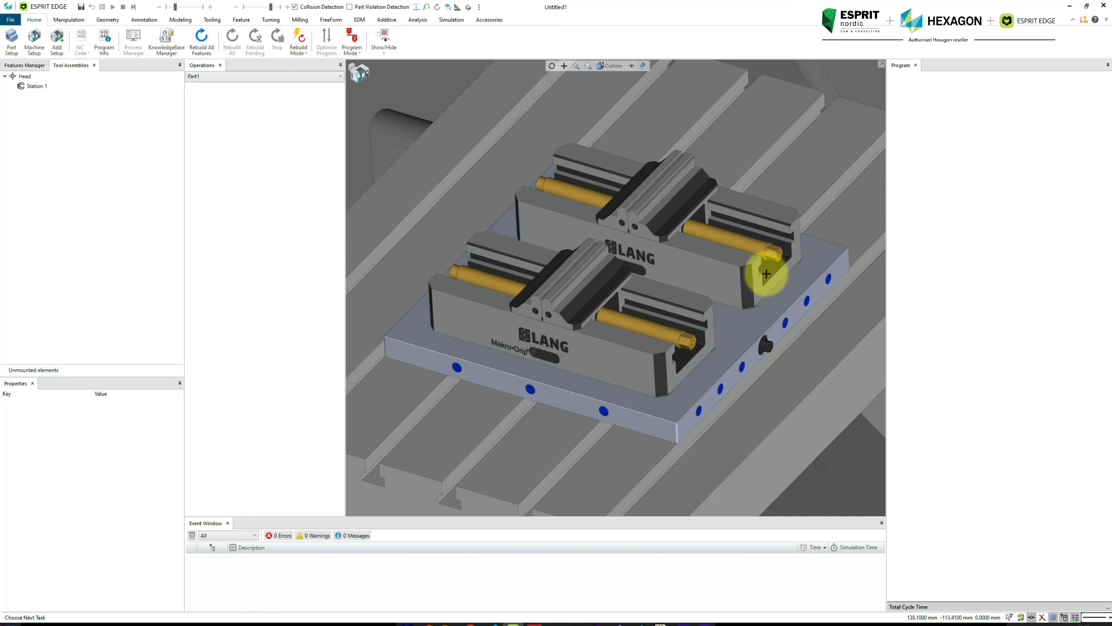
Import 3AX demo.stp from the desktop as a new part and run CAD Diagnostics on it
left_click(10, 20)
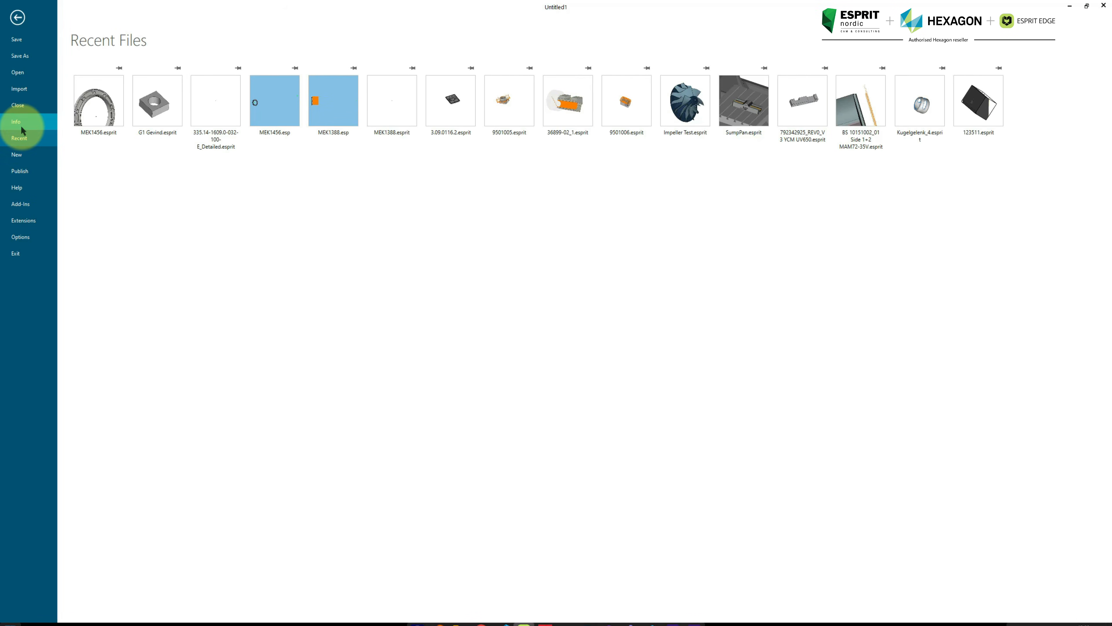
left_click(31, 91)
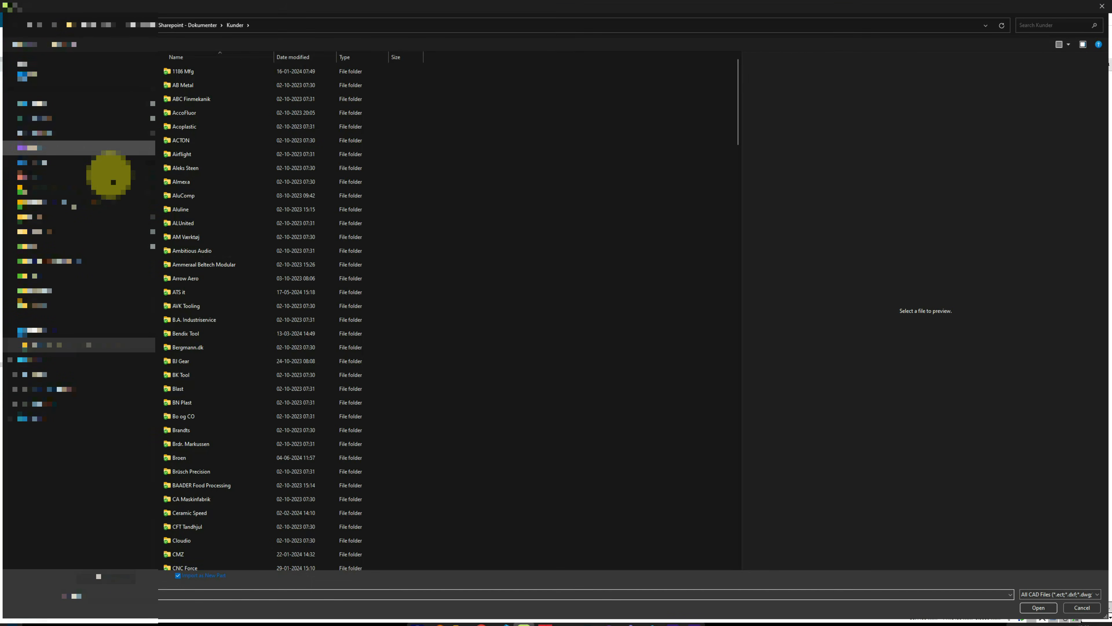
left_click(66, 106)
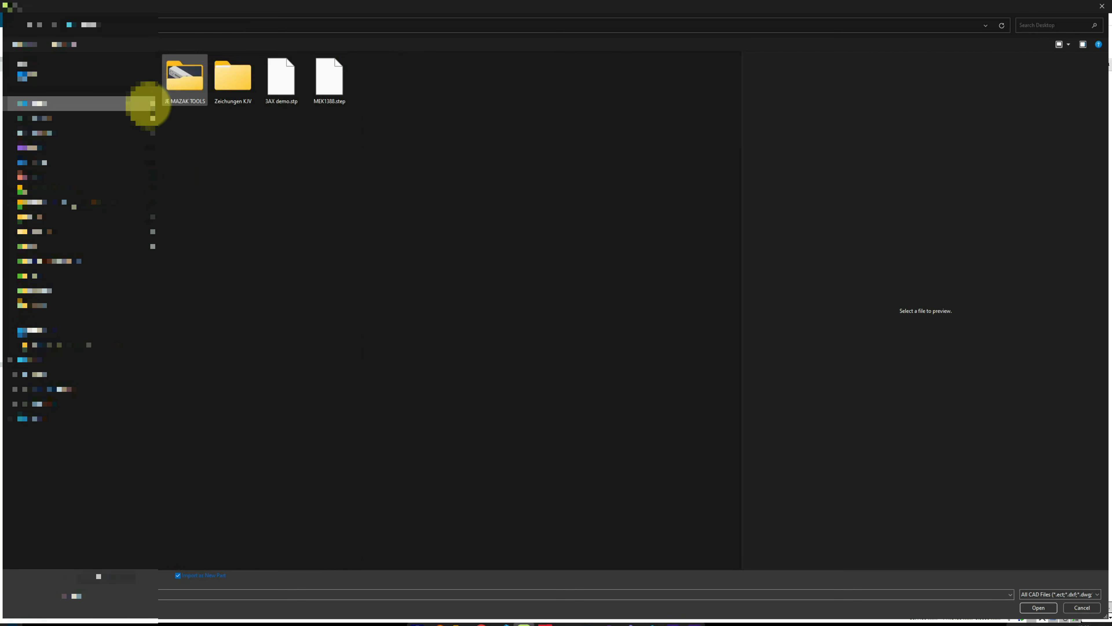
left_click(290, 85)
left_click(1038, 608)
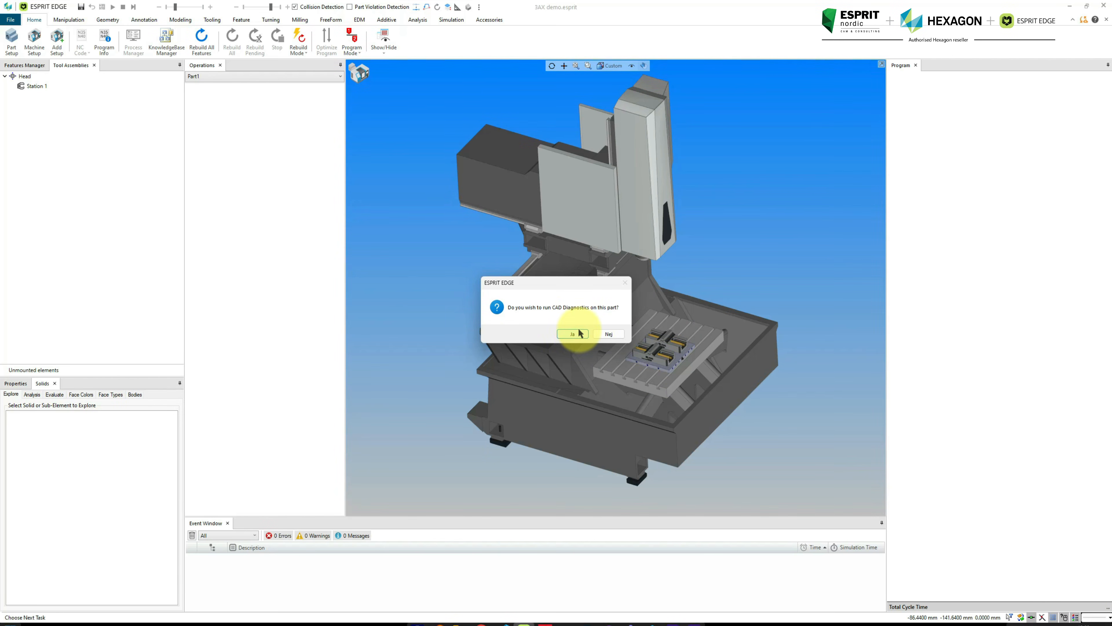
left_click(573, 334)
left_click(597, 334)
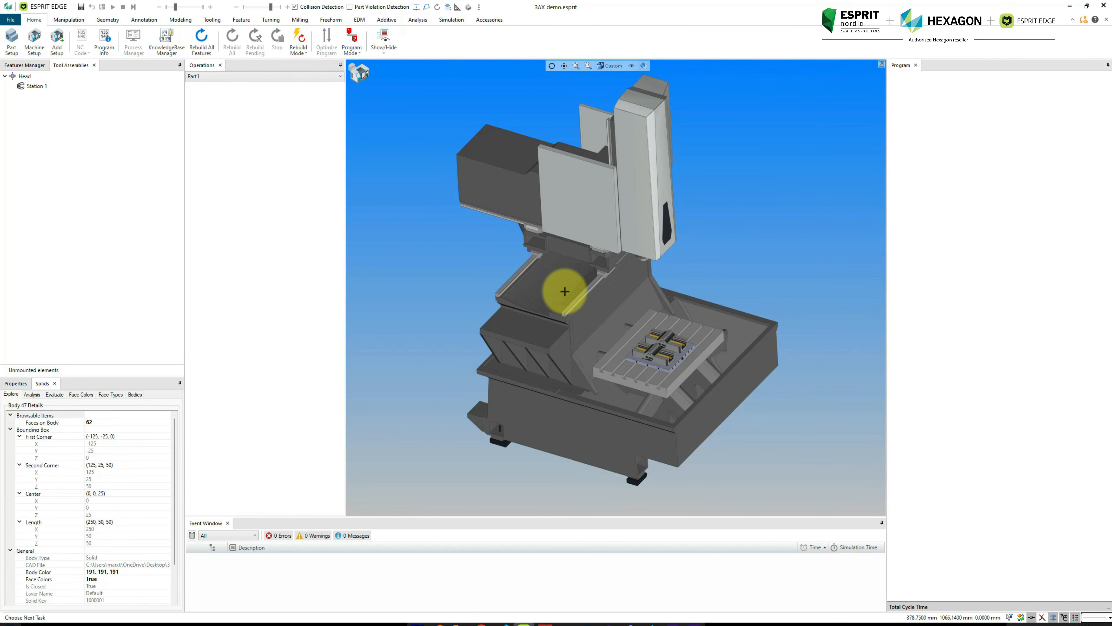
Switch to the part view and align the top face containing the six holes and the slot to Z
left_click(359, 74)
scroll(604, 309, "down", 3)
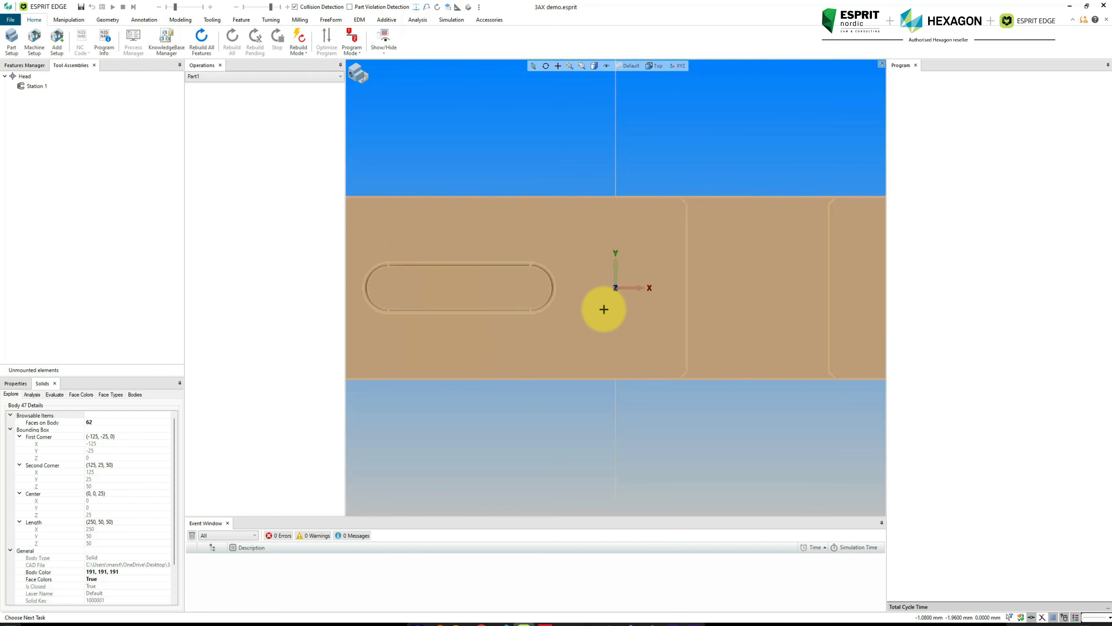
middle_click_drag(619, 342, 656, 346)
left_click(640, 418)
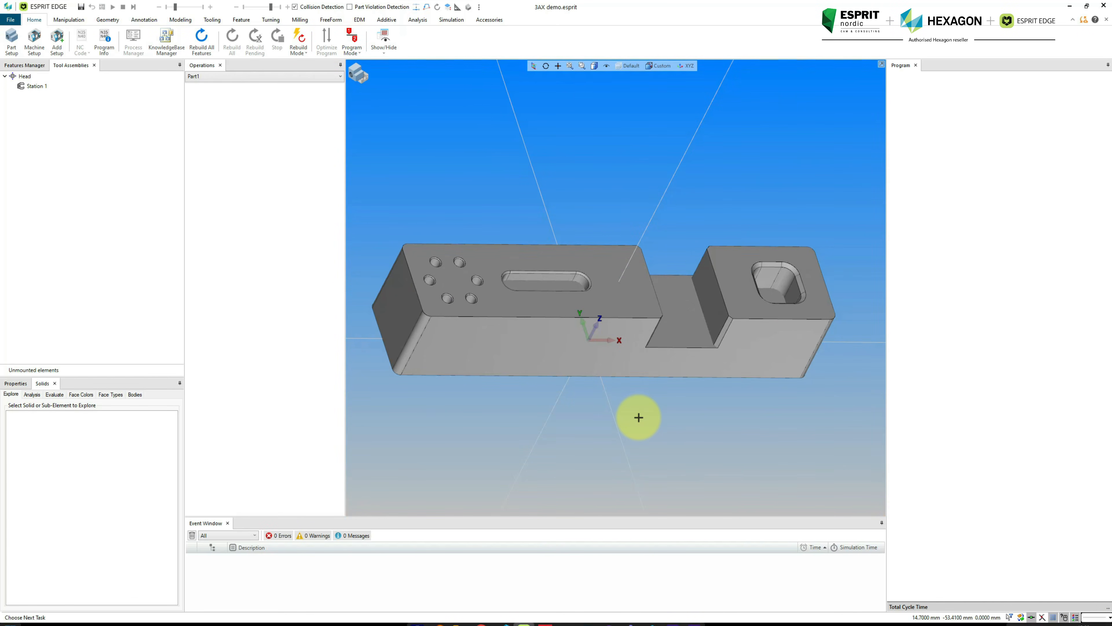
left_click(572, 277)
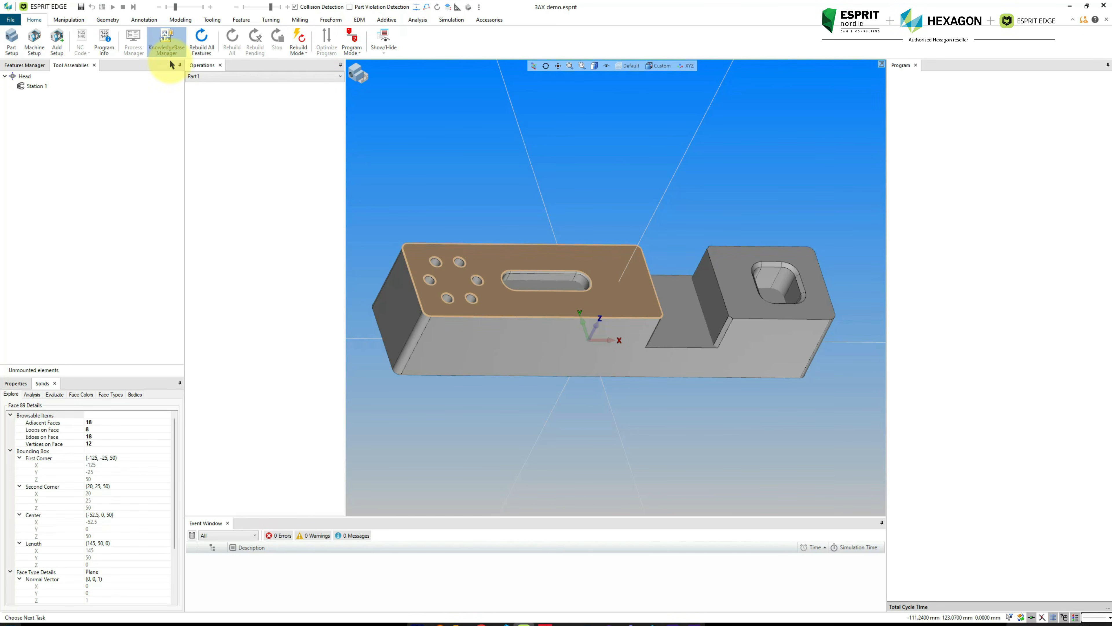
left_click(69, 19)
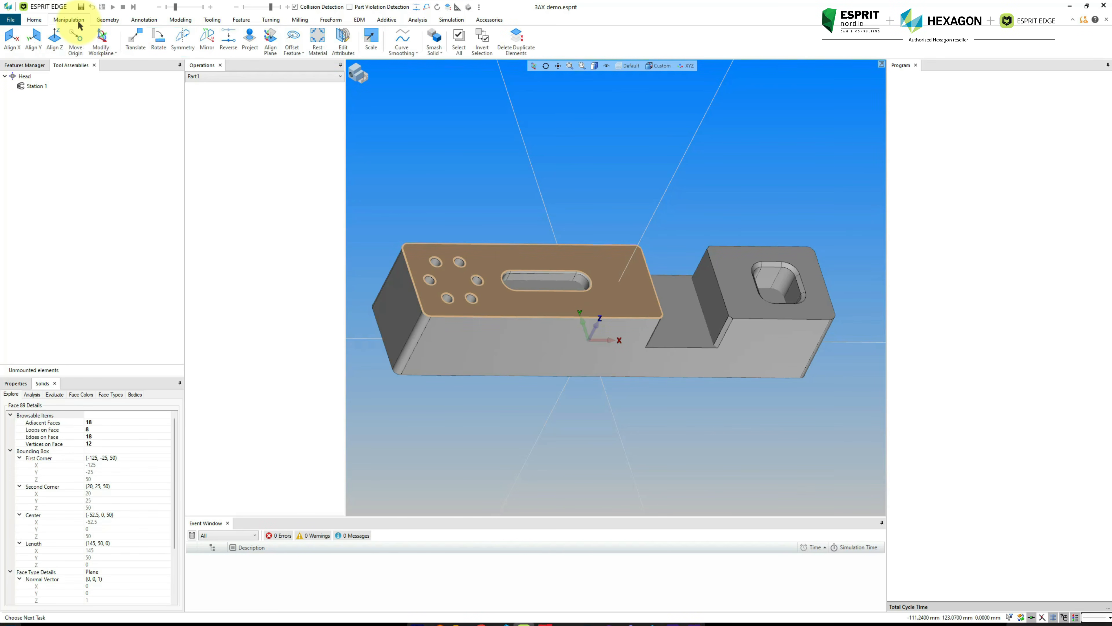
left_click(56, 41)
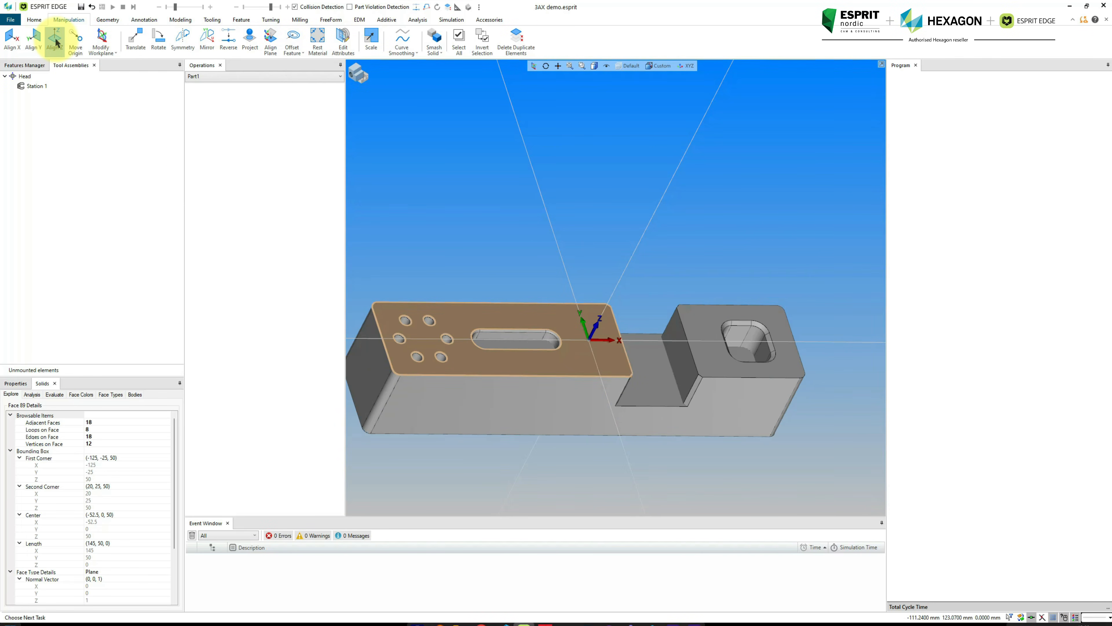
Select the whole part body and create a bounding box around it from its bounding box details
left_click(517, 171)
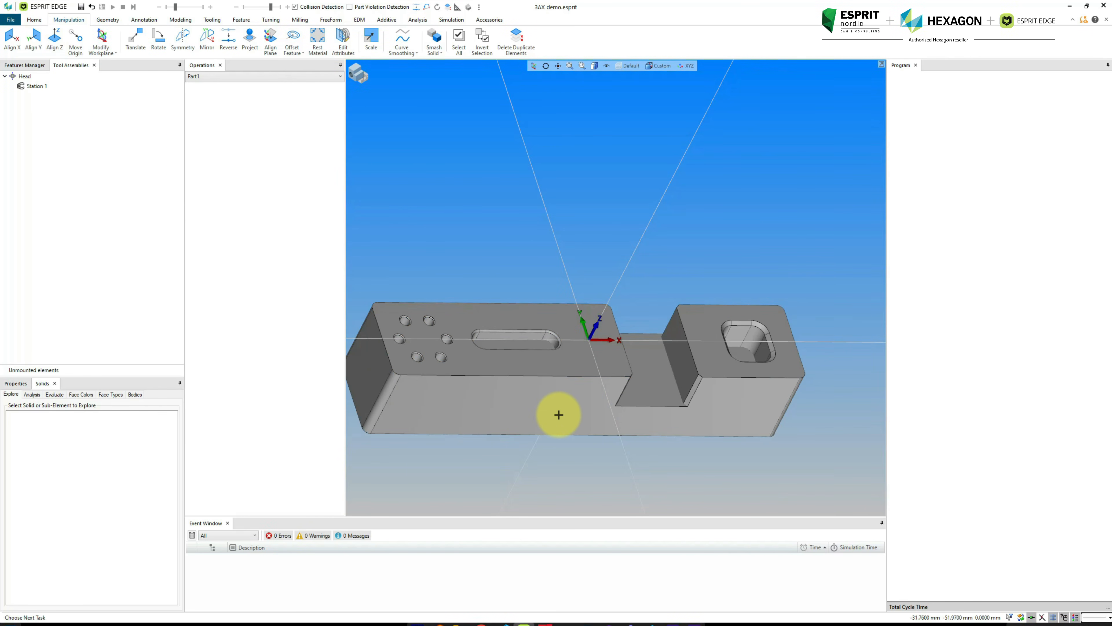
middle_click_drag(558, 415, 514, 412)
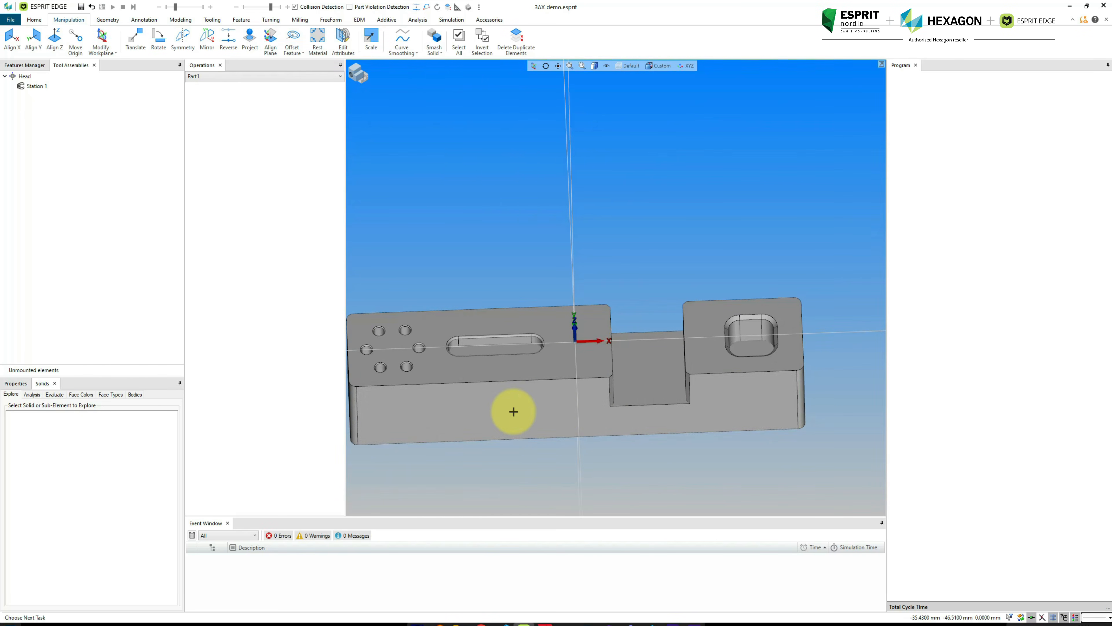
left_click(513, 411)
left_click(513, 412)
scroll(525, 408, "down", 2)
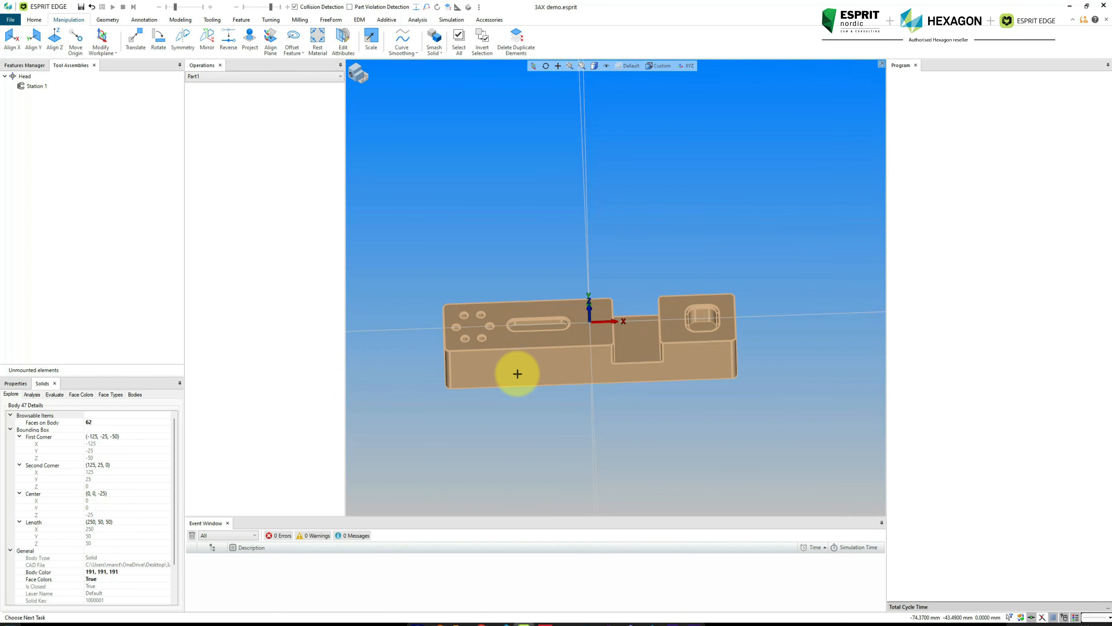
left_click(408, 264)
left_click(813, 450)
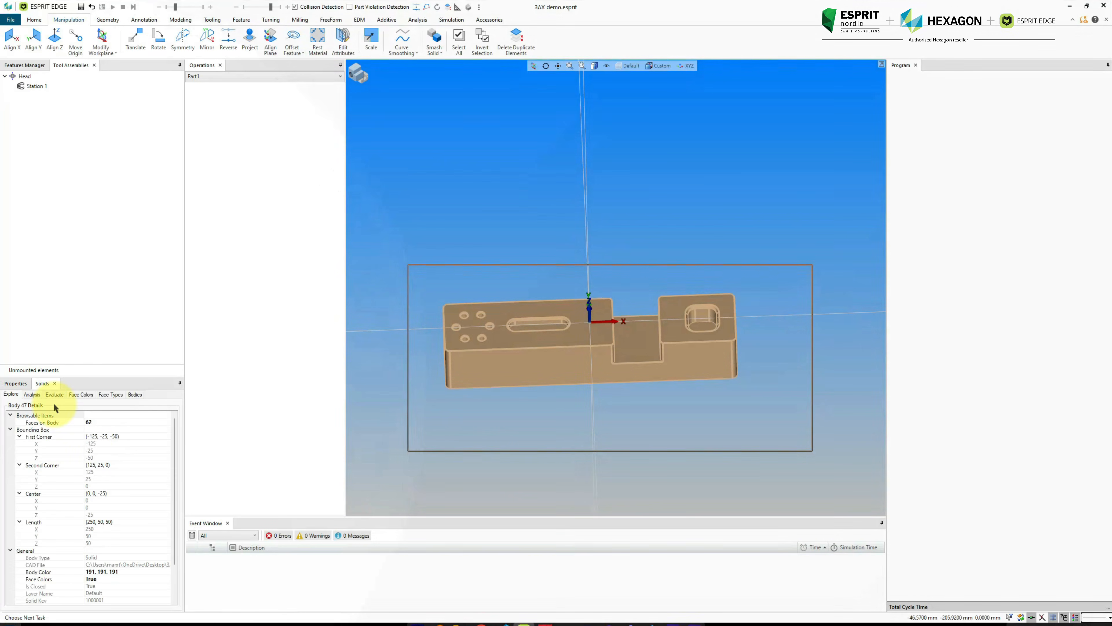
right_click(91, 458)
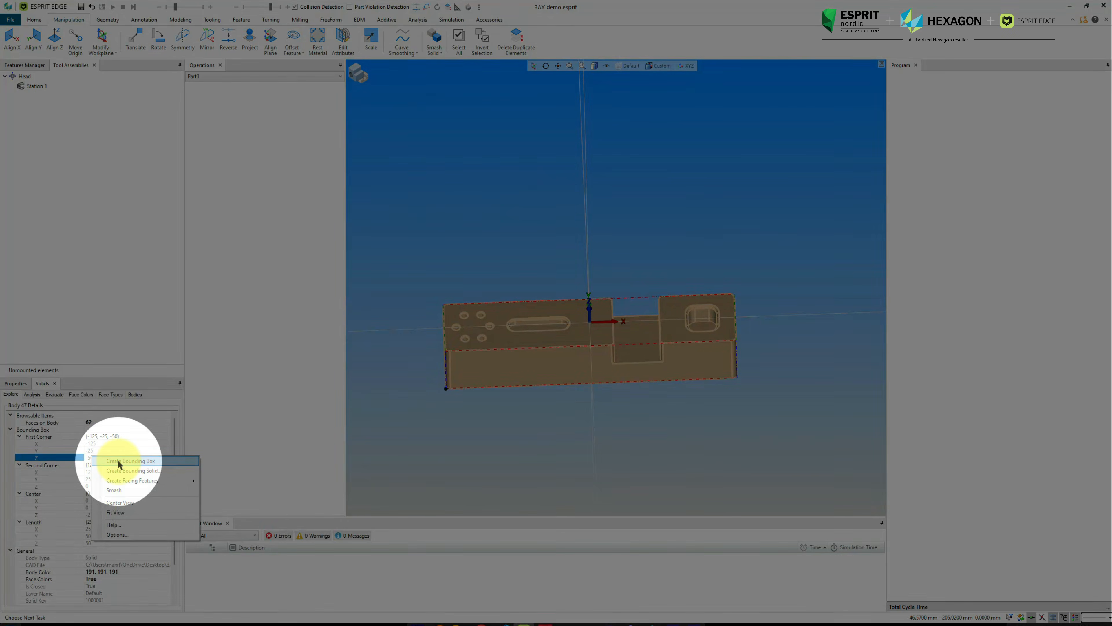
left_click(119, 462)
left_click(596, 416)
Move the origin to the centre point of the bounding box's long front face and back to the top face's centre point
scroll(597, 358, "up", 3)
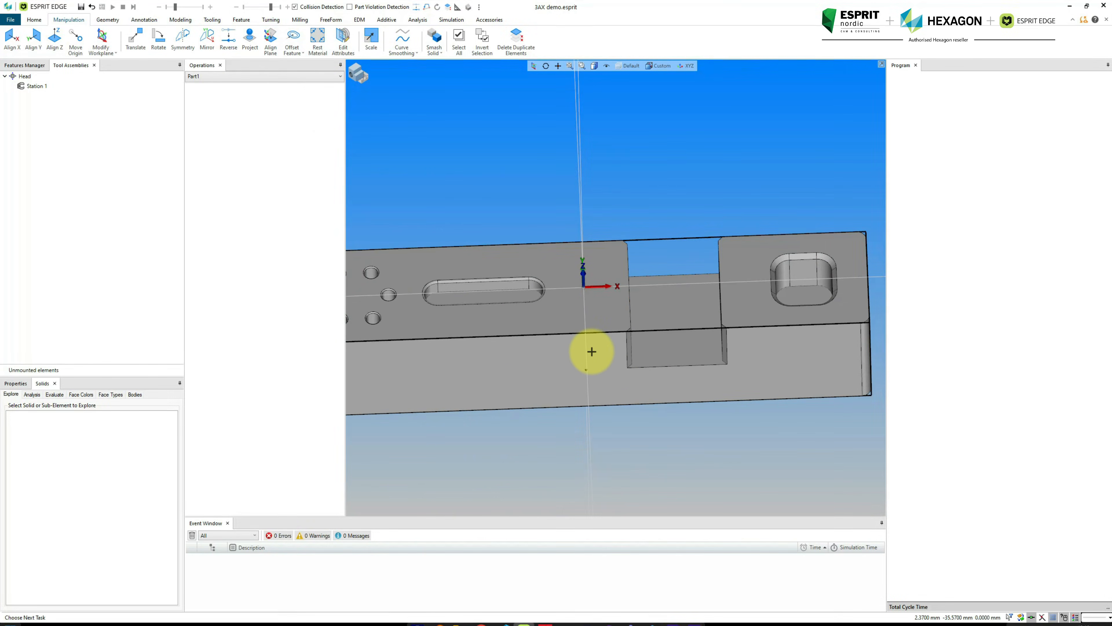
mouse_move(592, 352)
middle_mouse_down()
mouse_move(623, 256)
mouse_move(616, 331)
mouse_move(591, 348)
mouse_move(568, 344)
mouse_move(588, 348)
middle_mouse_up()
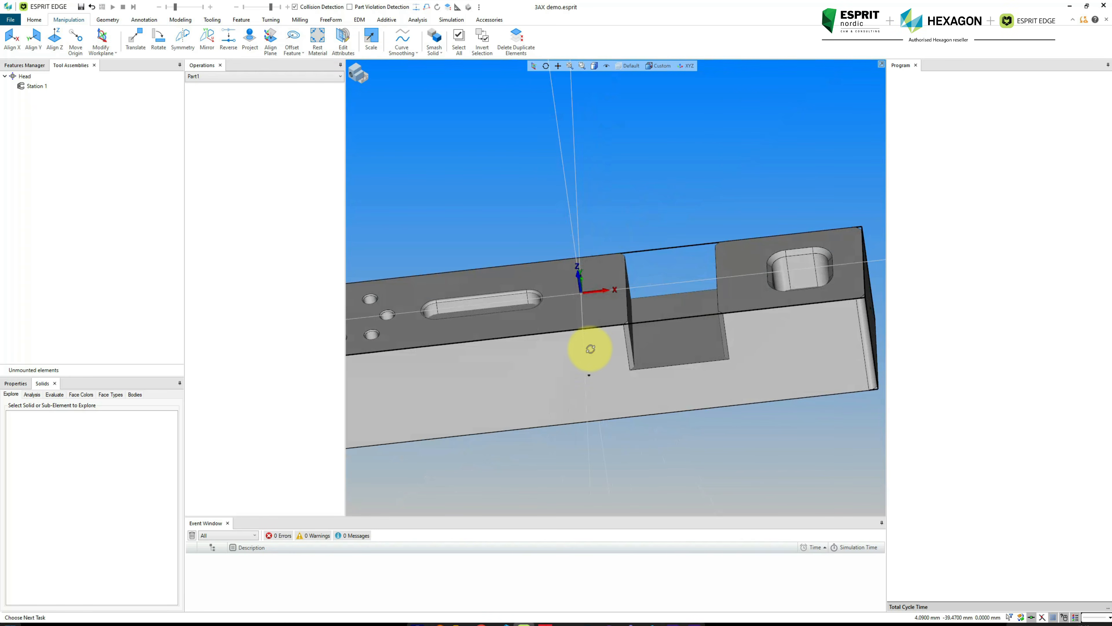
left_click(76, 42)
left_click(587, 373)
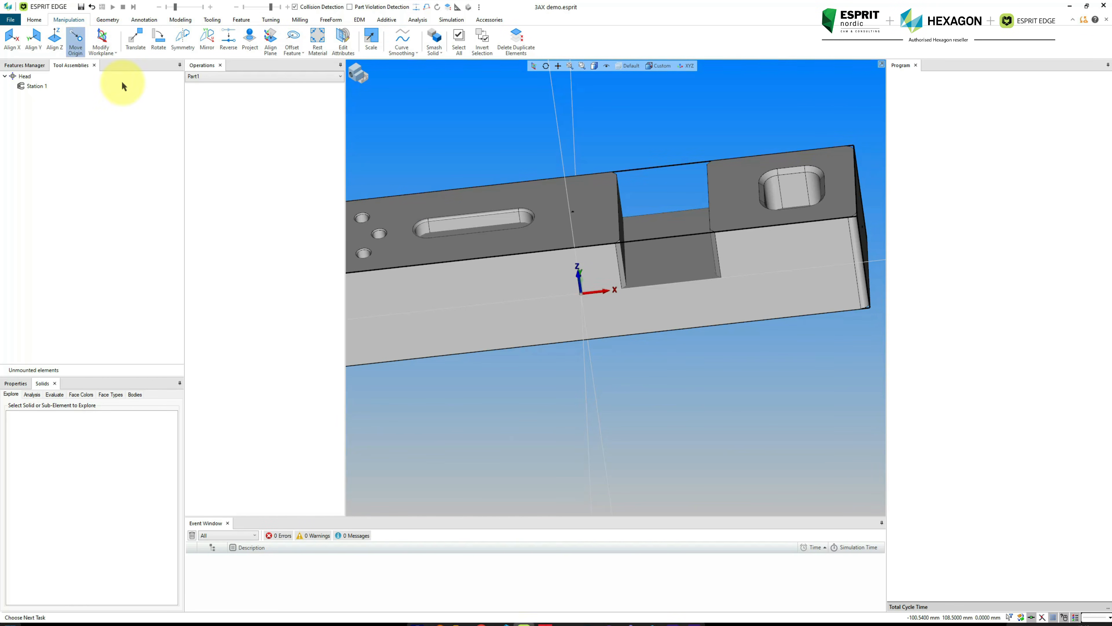
left_click(75, 40)
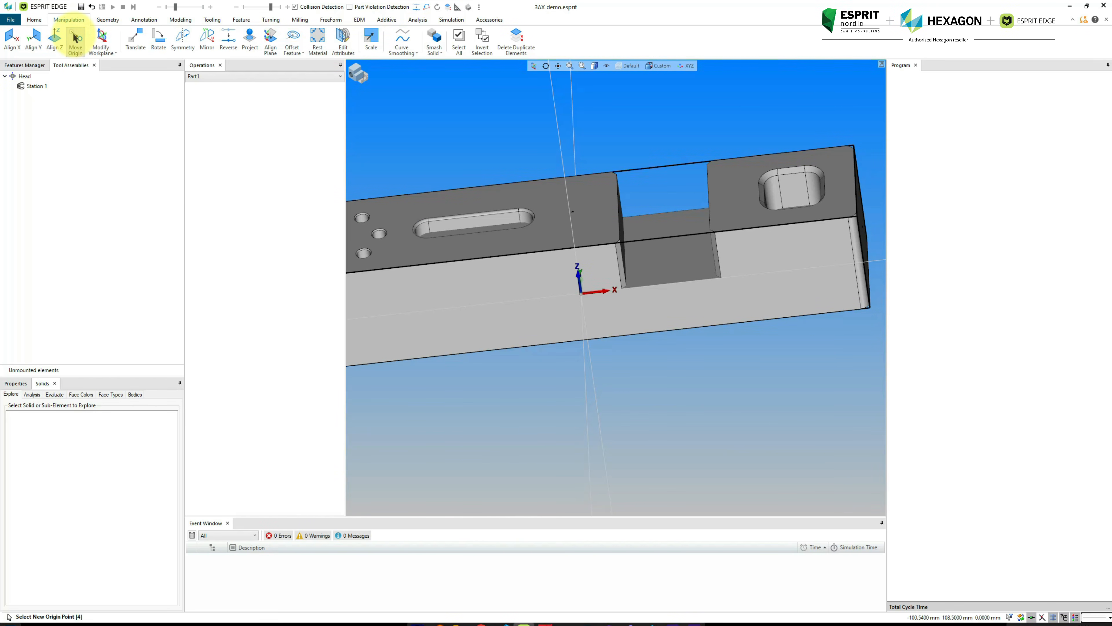
left_click(574, 211)
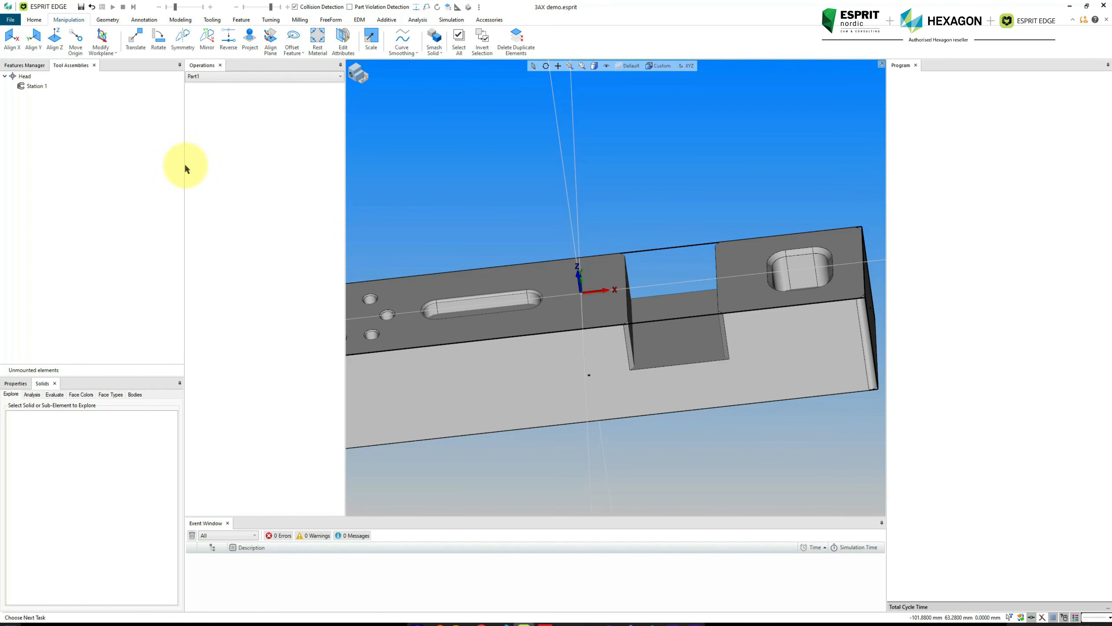
Move the origin to the midpoint of the short top edge beside the deep pocket and back to the centre of the top face
left_click(75, 42)
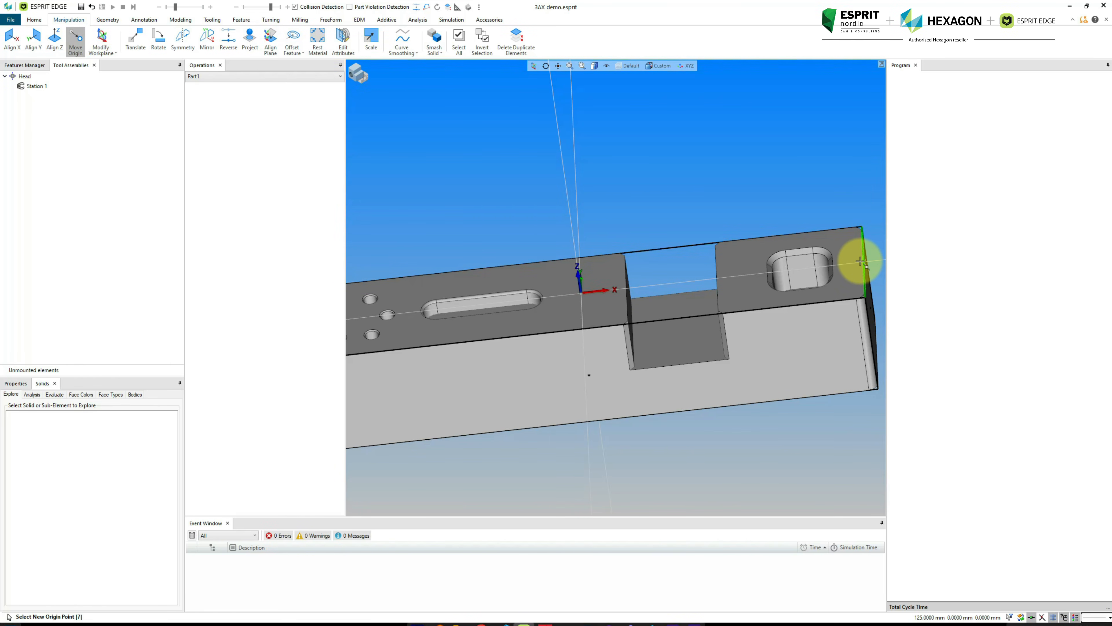
left_click(861, 262)
left_click(75, 41)
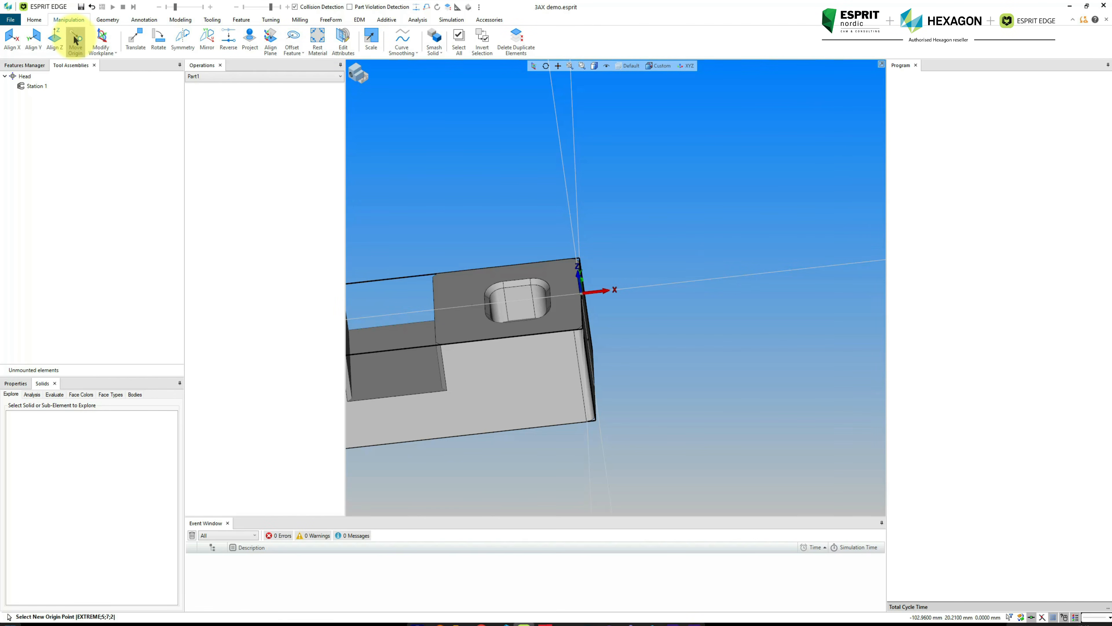
scroll(656, 310, "down", 2)
left_click(451, 301)
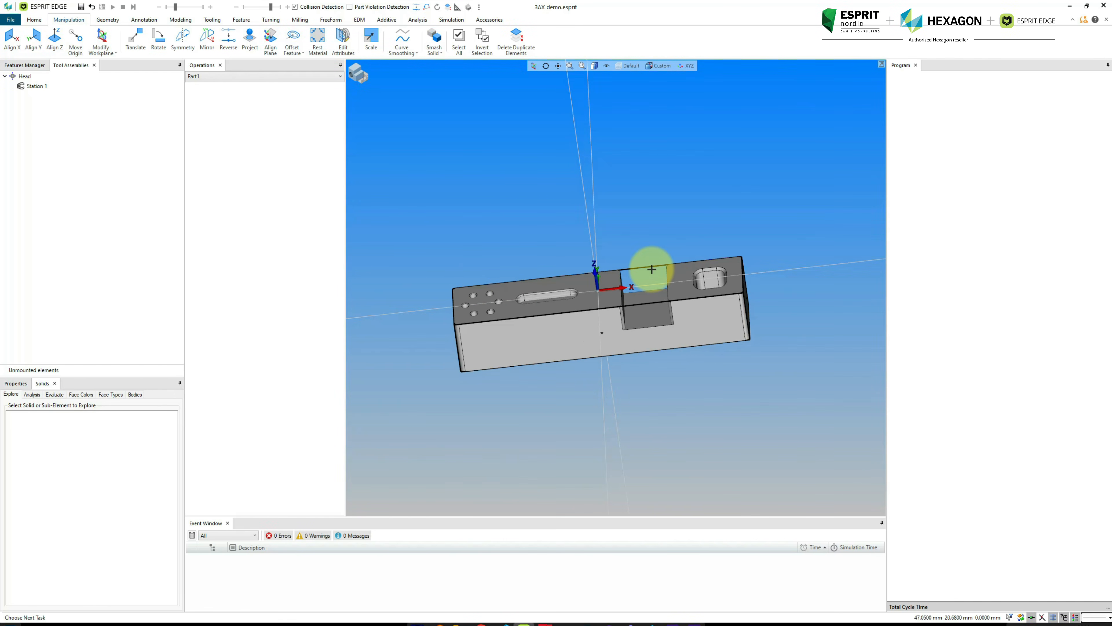
Hide the solid bodies and delete all the bounding box lines and points
middle_click_drag(650, 301, 688, 425)
scroll(605, 383, "up", 4)
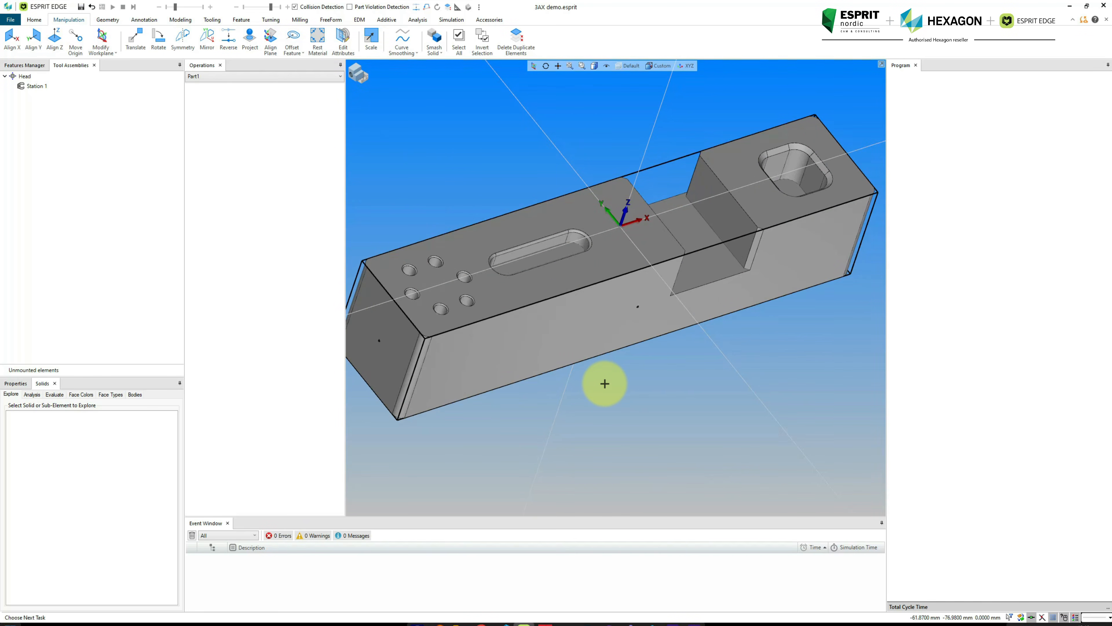
scroll(605, 384, "down", 1)
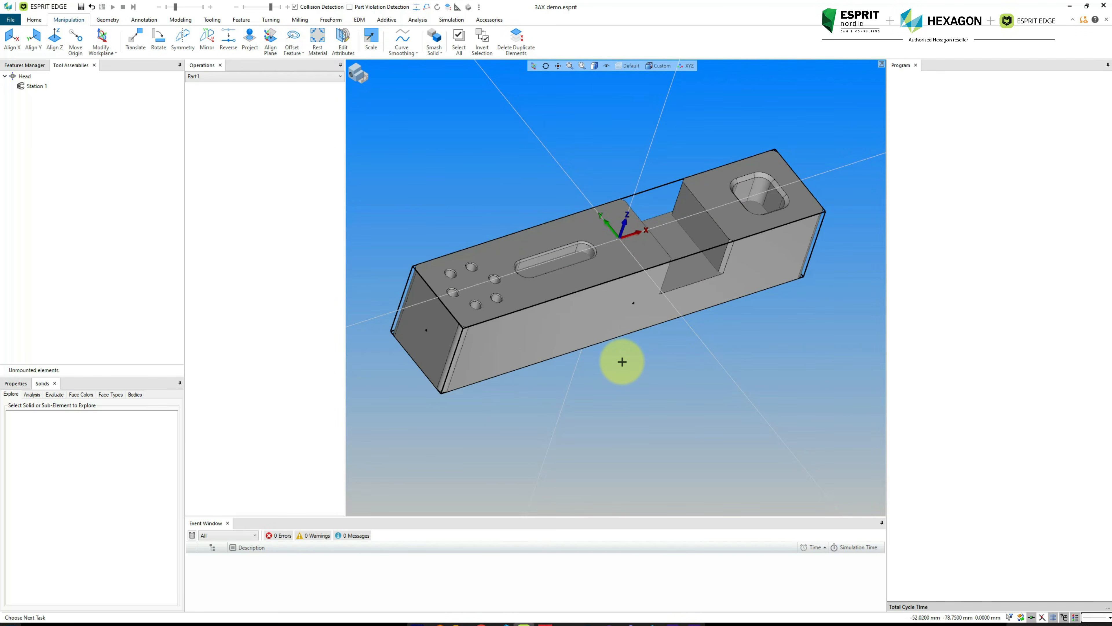
left_click(607, 66)
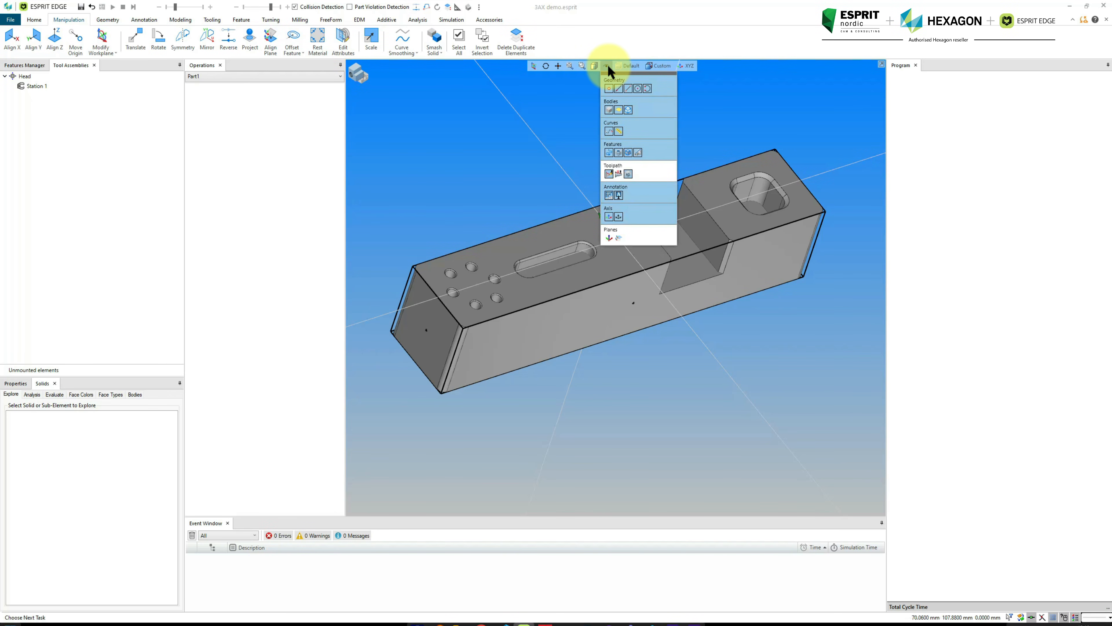
left_click(635, 106)
left_click(430, 160)
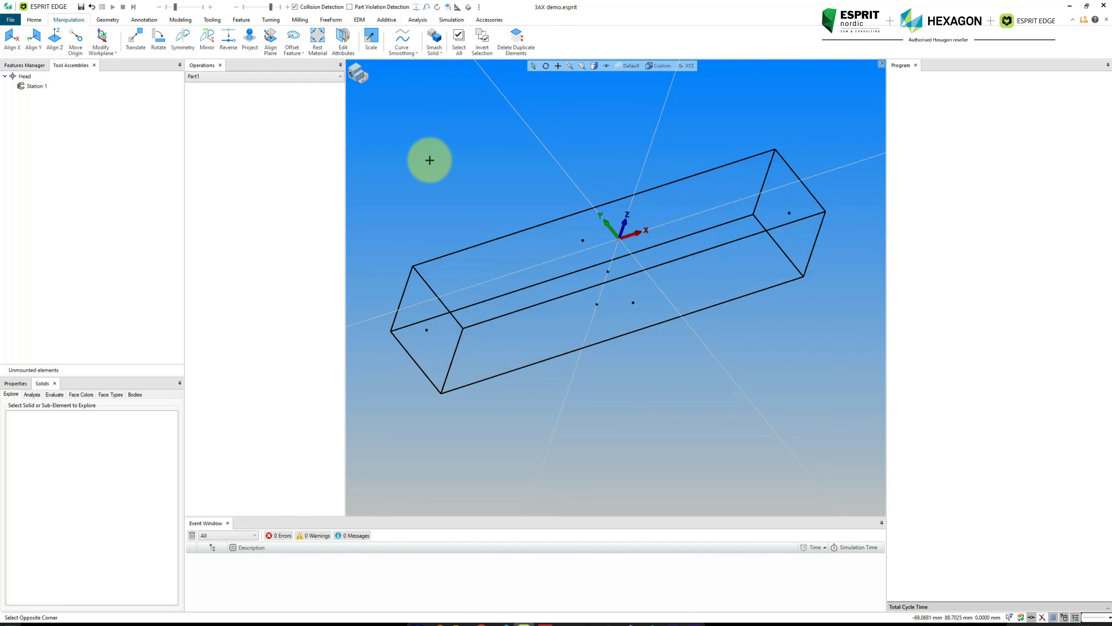
scroll(432, 168, "down", 1)
left_click_drag(382, 149, 852, 384)
key("Delete")
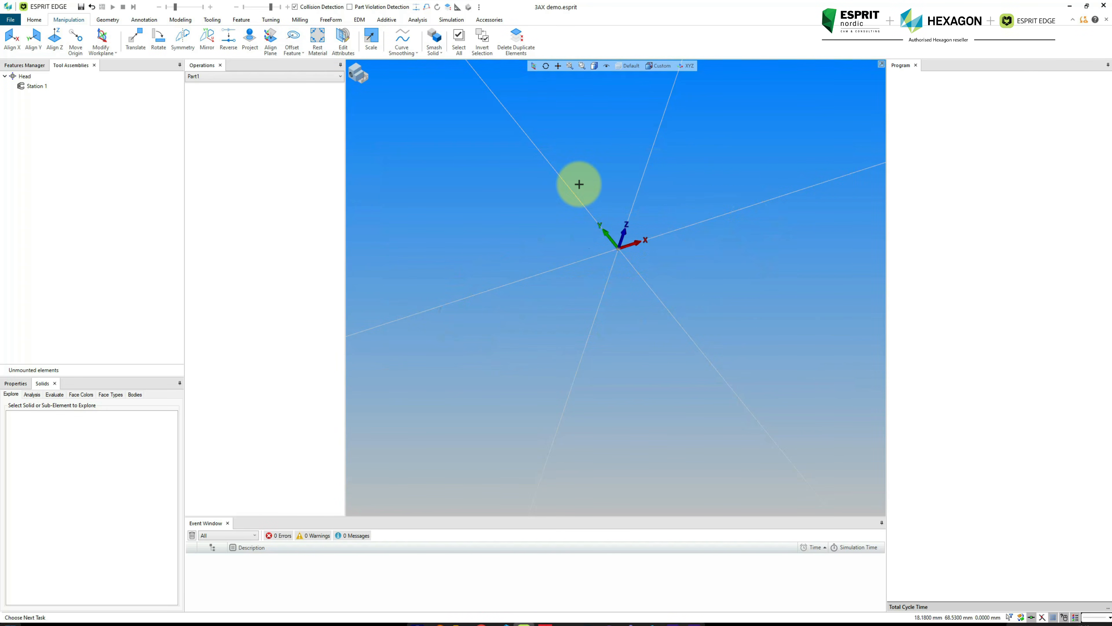
Show the solid bodies again
left_click(613, 67)
left_click(646, 111)
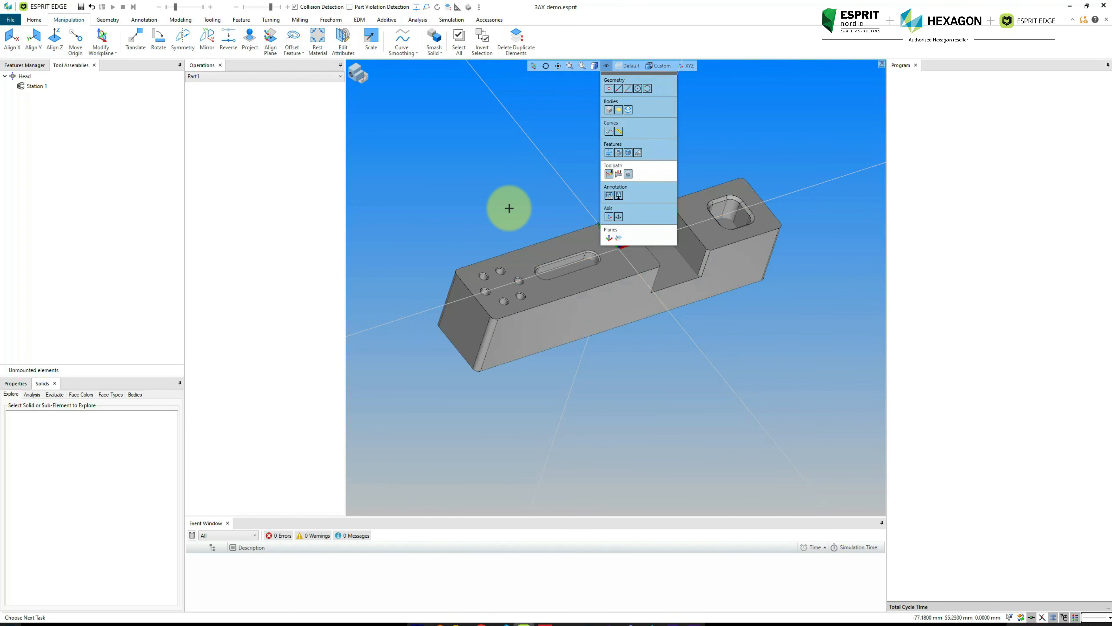
left_click(521, 241)
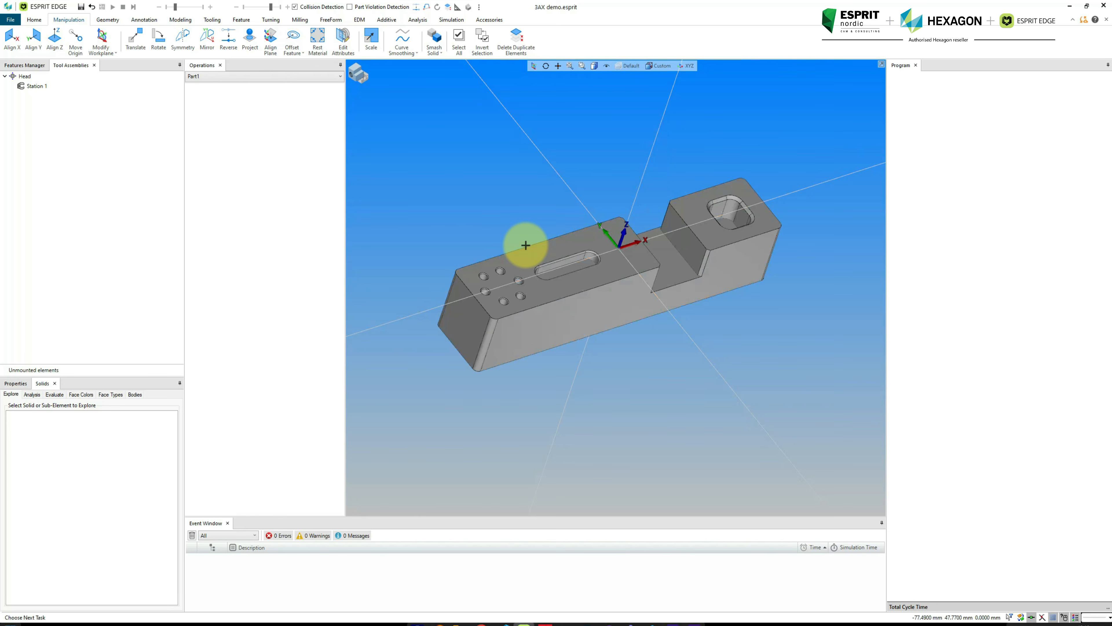
Add a block stock around Part1 in the part setup with length 260 mm, width 60 mm and height 55 mm
left_click(34, 21)
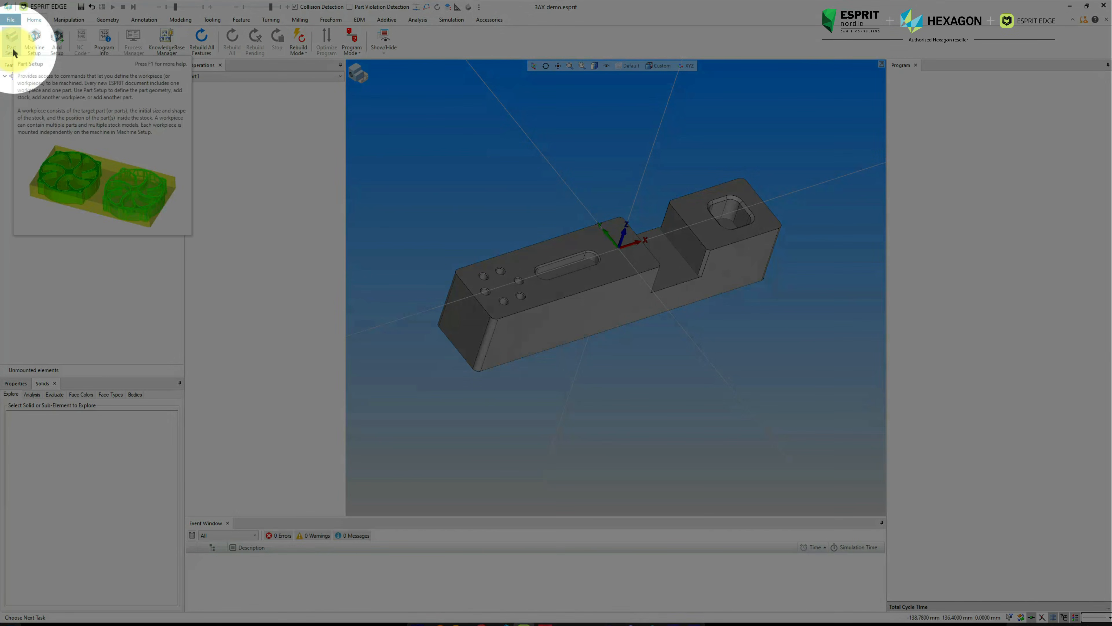
left_click(12, 46)
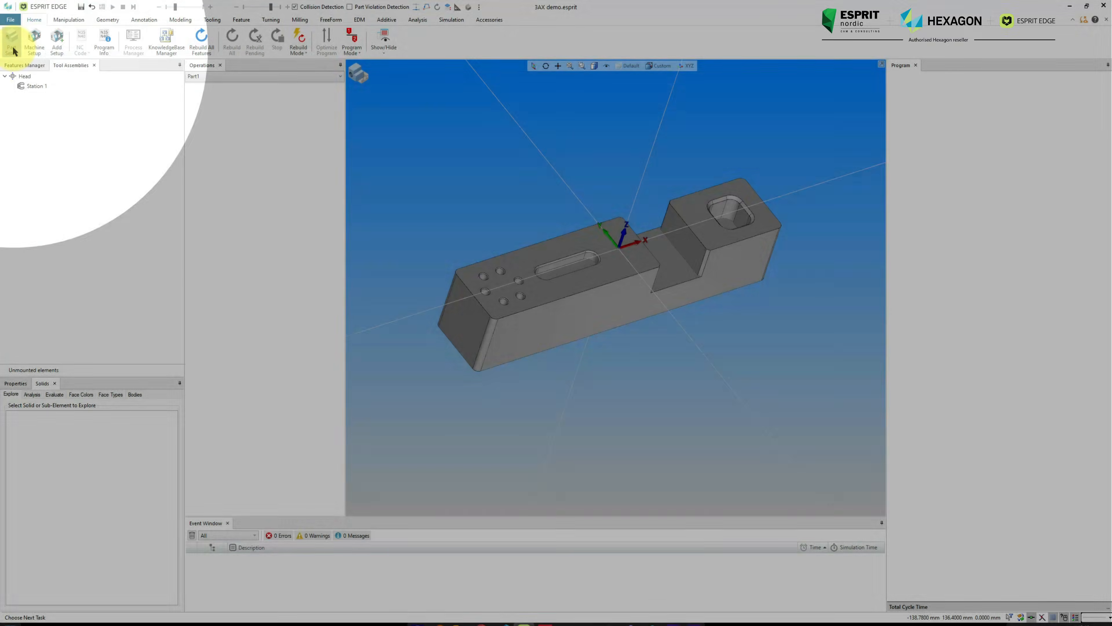
left_click(219, 126)
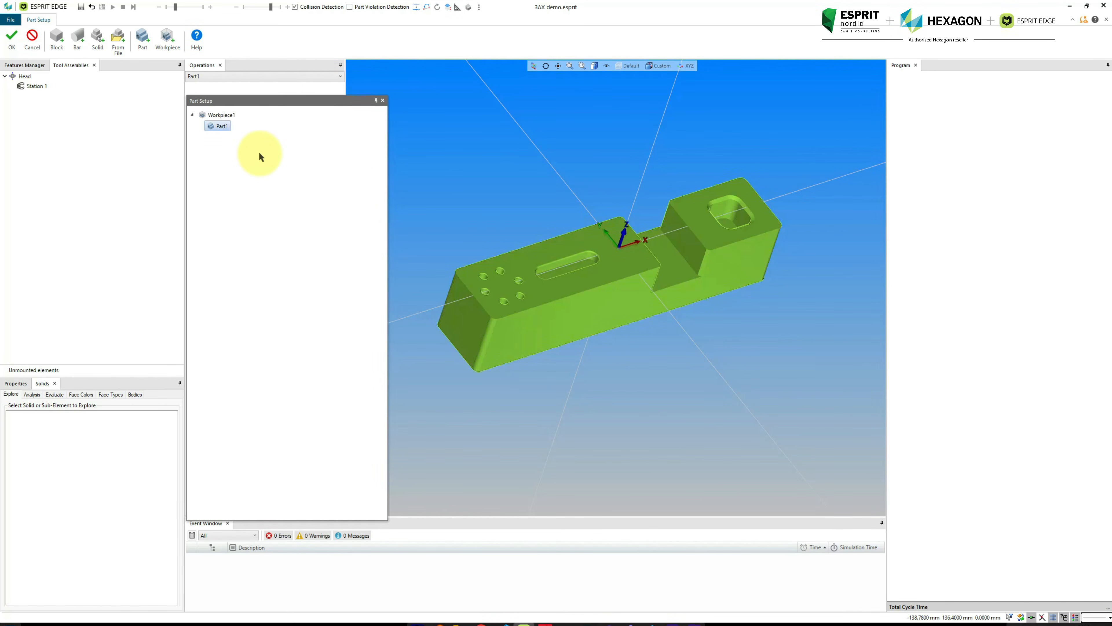
left_click(590, 286)
middle_click_drag(590, 285, 578, 282)
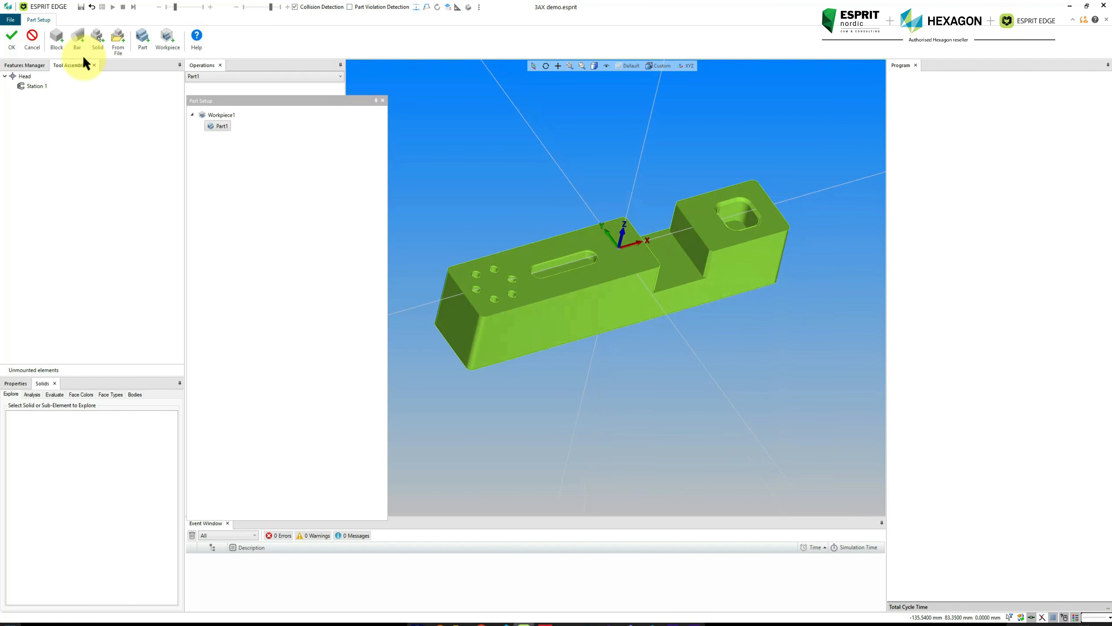
left_click(58, 43)
left_click(285, 176)
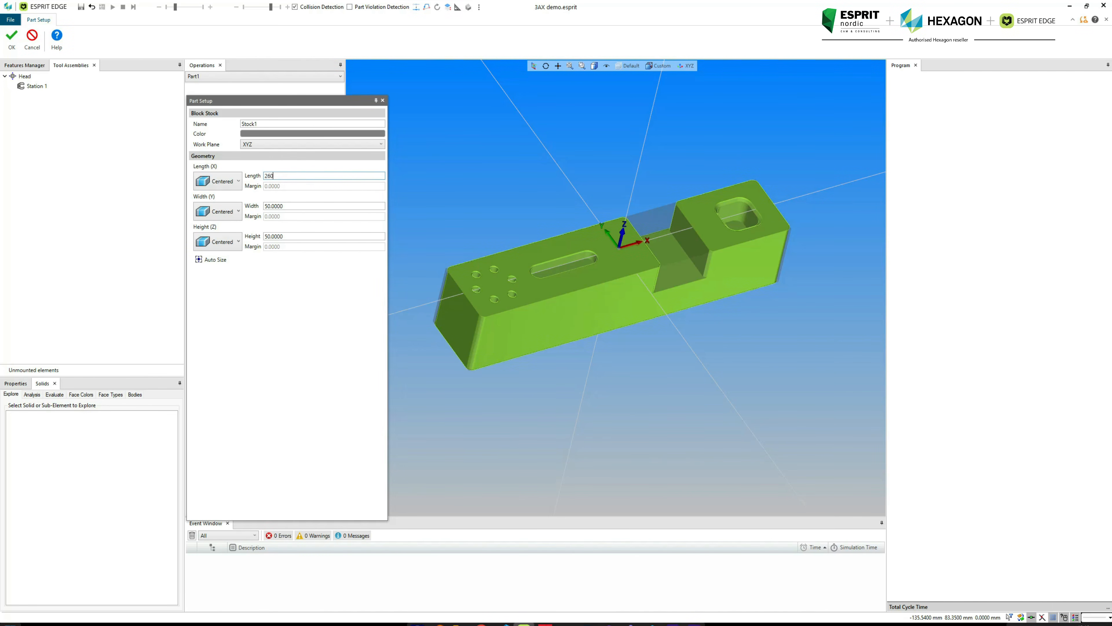
key("Tab")
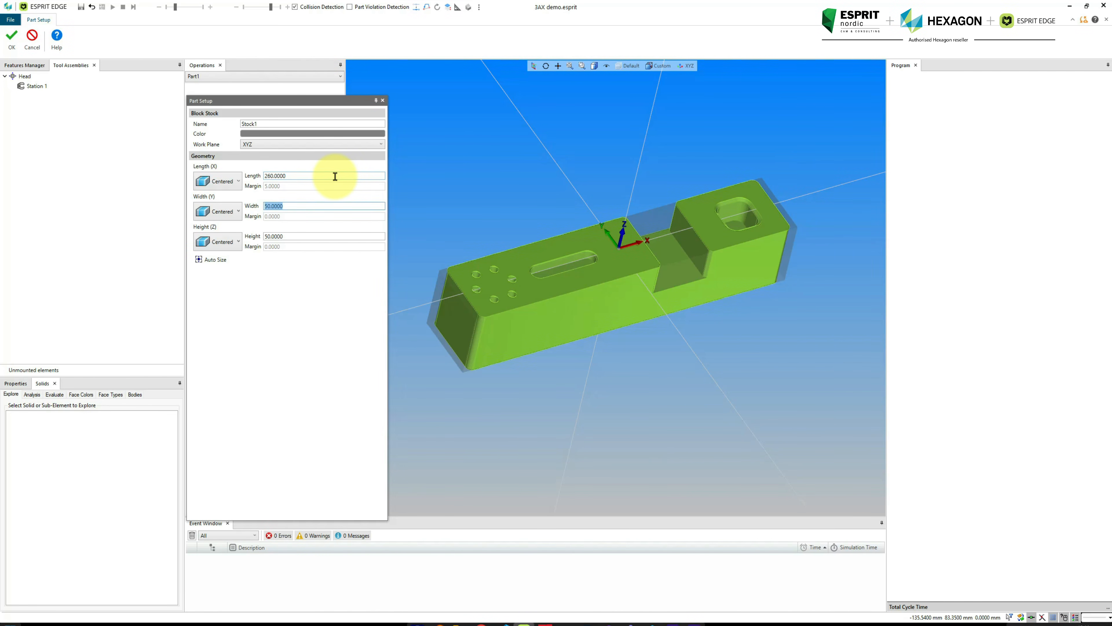
type("60")
key("Tab")
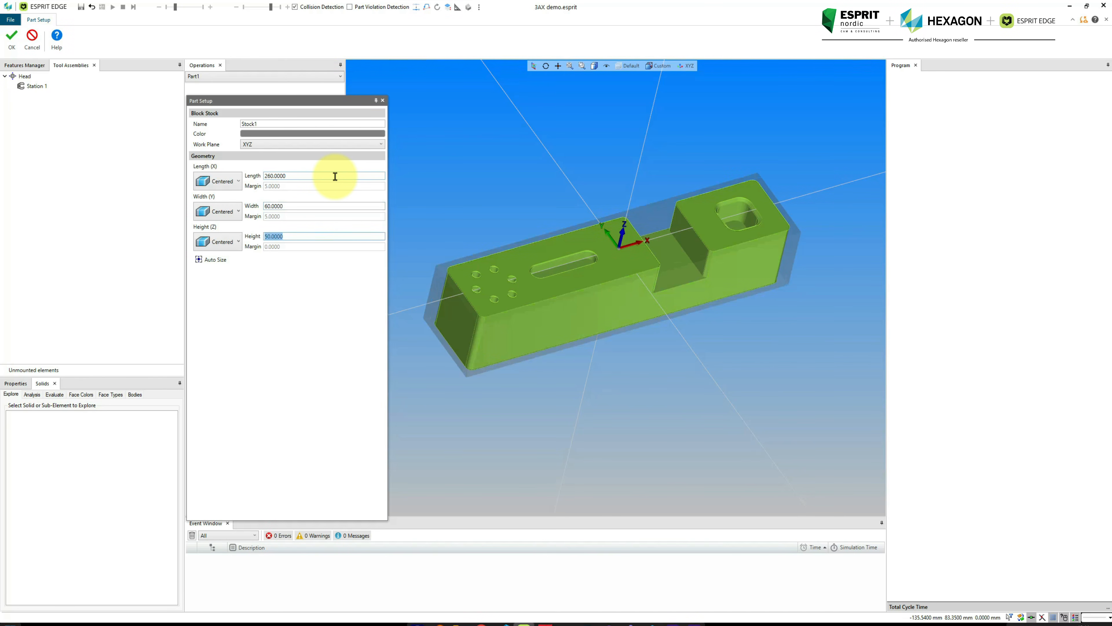
type("55")
key("Tab")
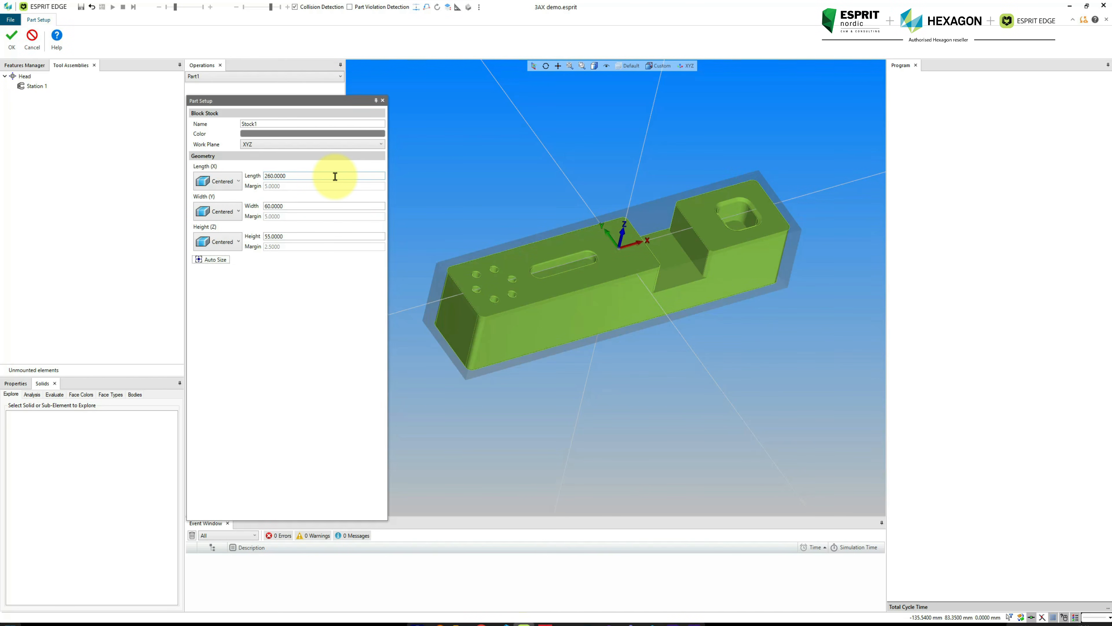
Set the stock's height alignment to Align Bottom with a 4 mm bottom margin and accept the stock and part setup
left_click(224, 242)
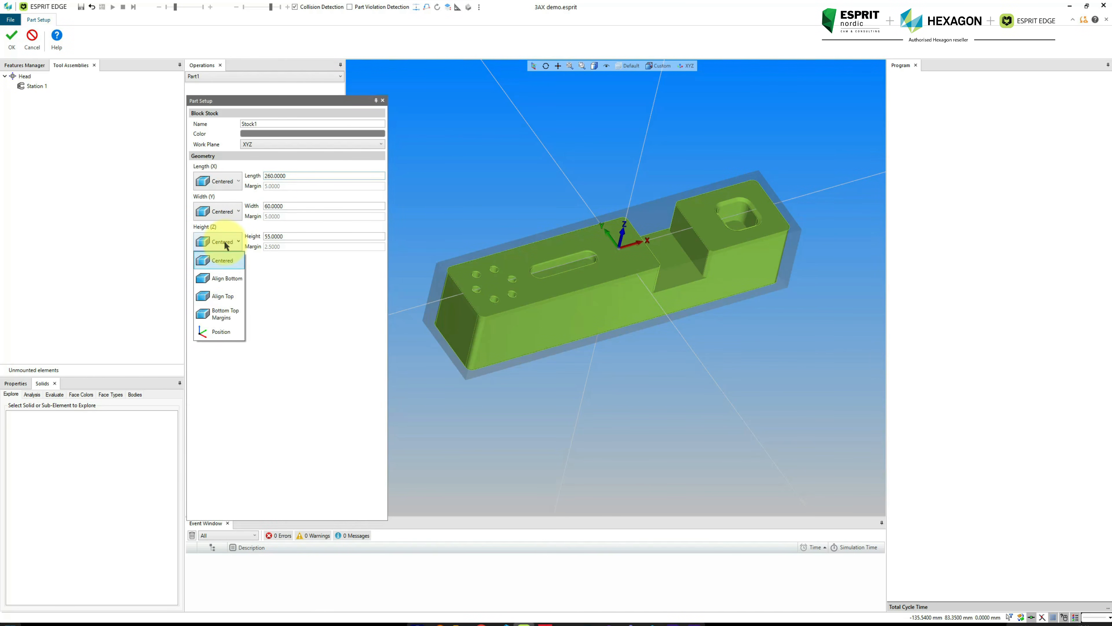
left_click(235, 279)
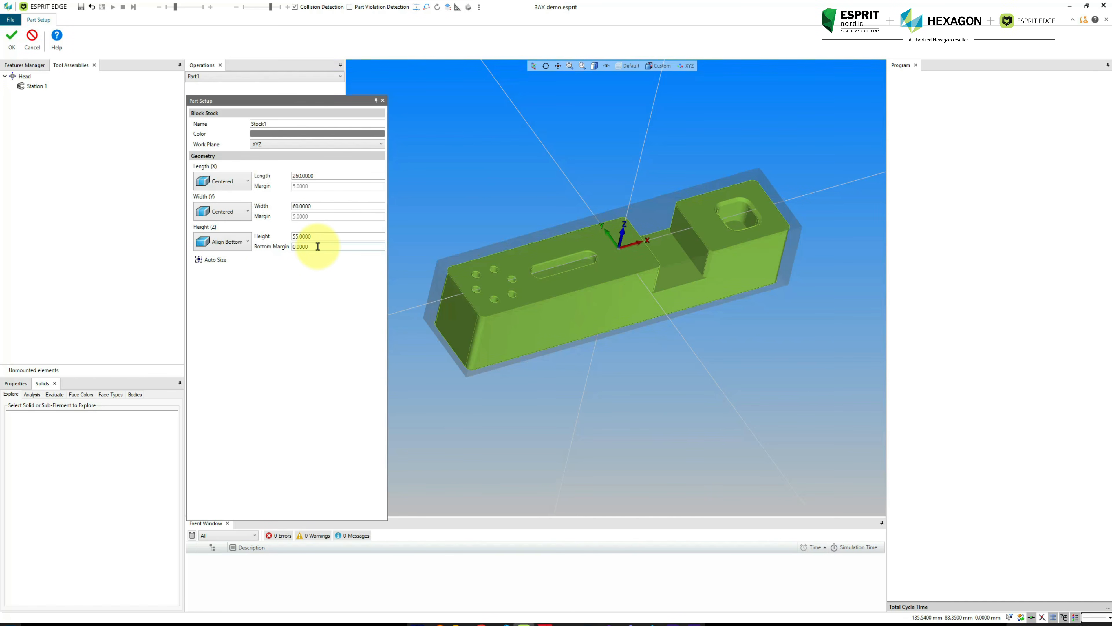
left_click_drag(318, 246, 289, 248)
type("4")
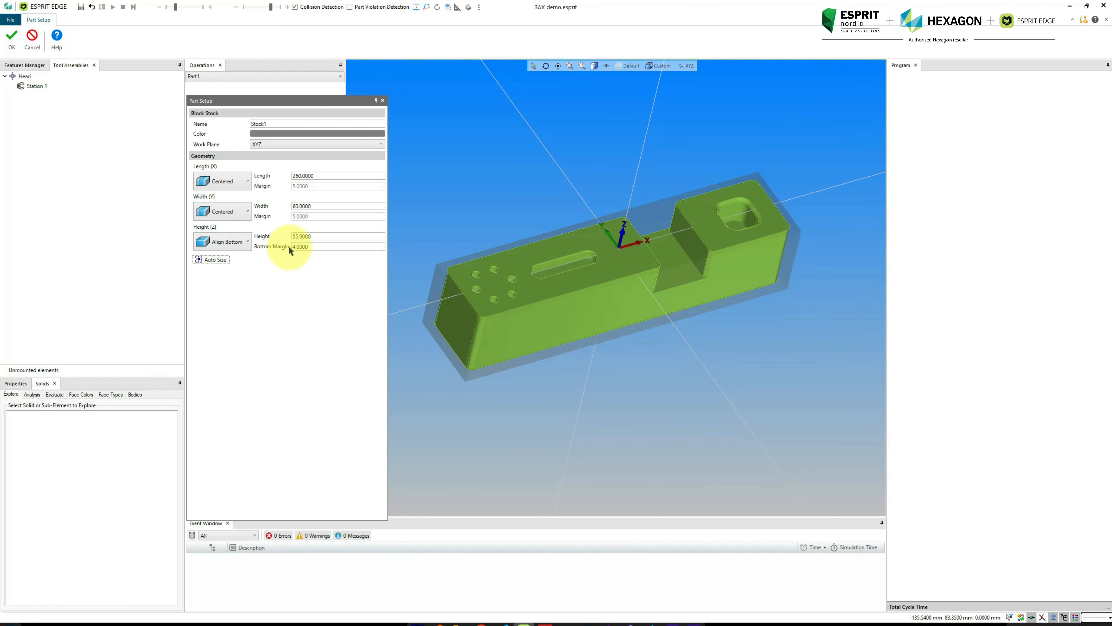
mouse_move(529, 385)
middle_mouse_down()
mouse_move(517, 360)
mouse_move(543, 371)
middle_mouse_up()
left_click(12, 47)
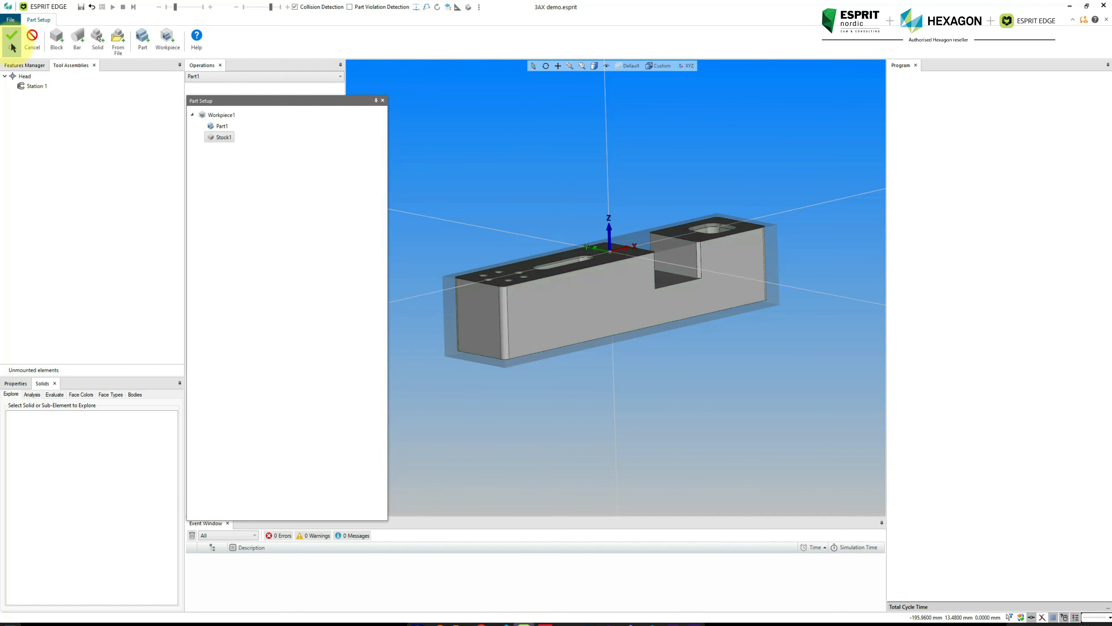
left_click(12, 47)
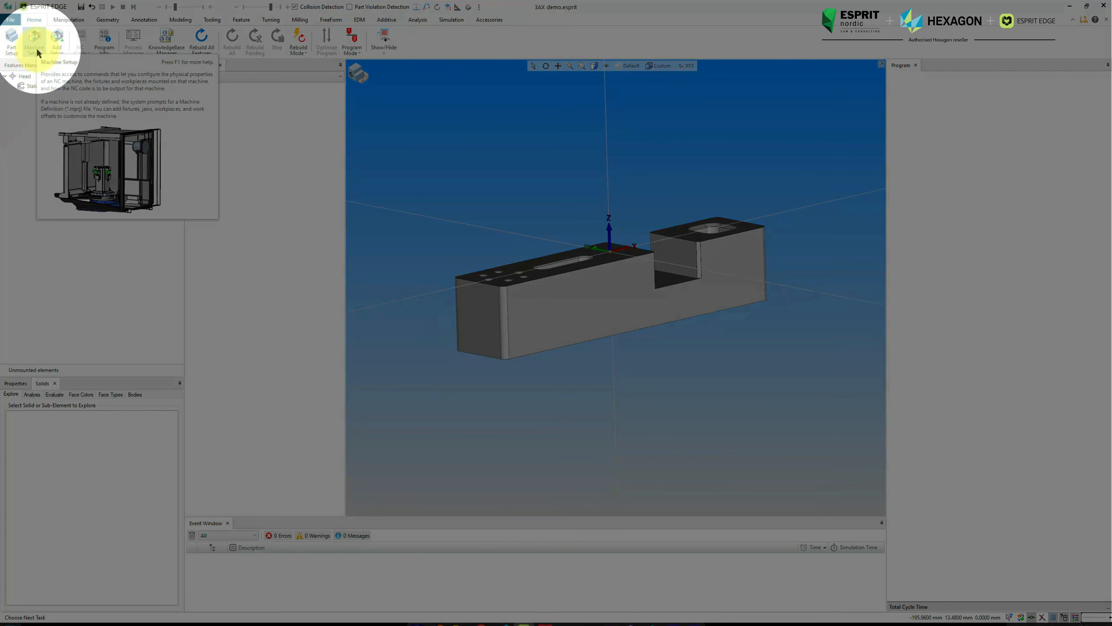
Mount Workpiece1 on the gridplate in the machine setup and translate it 350 mm in Z
left_click(36, 48)
scroll(638, 327, "up", 5)
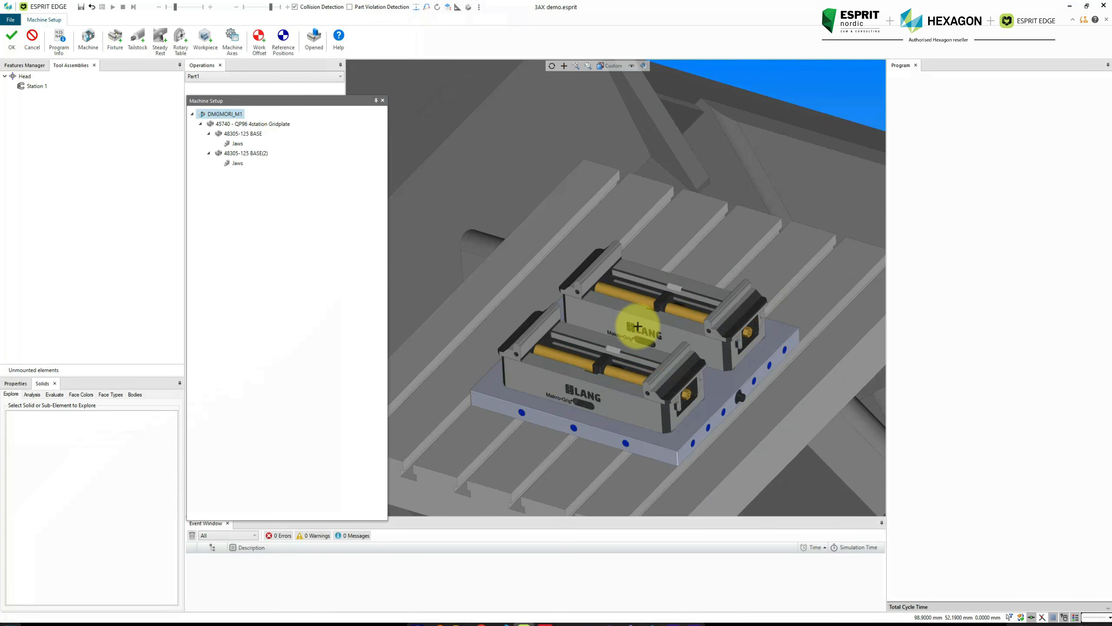
scroll(638, 327, "up", 2)
left_click(235, 125)
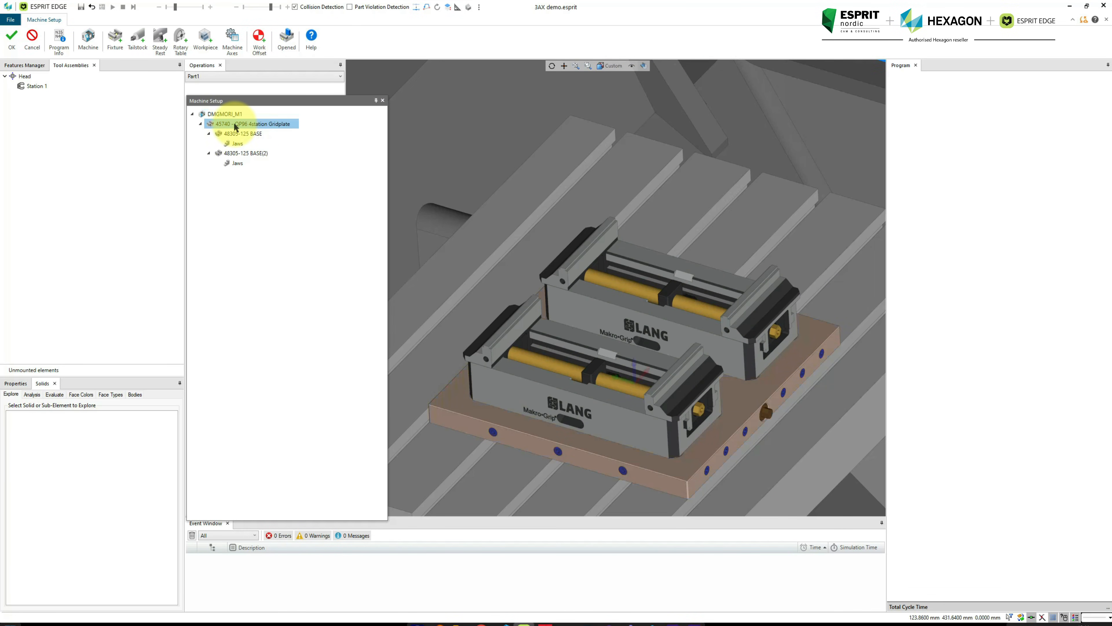
left_click(209, 43)
left_click(364, 169)
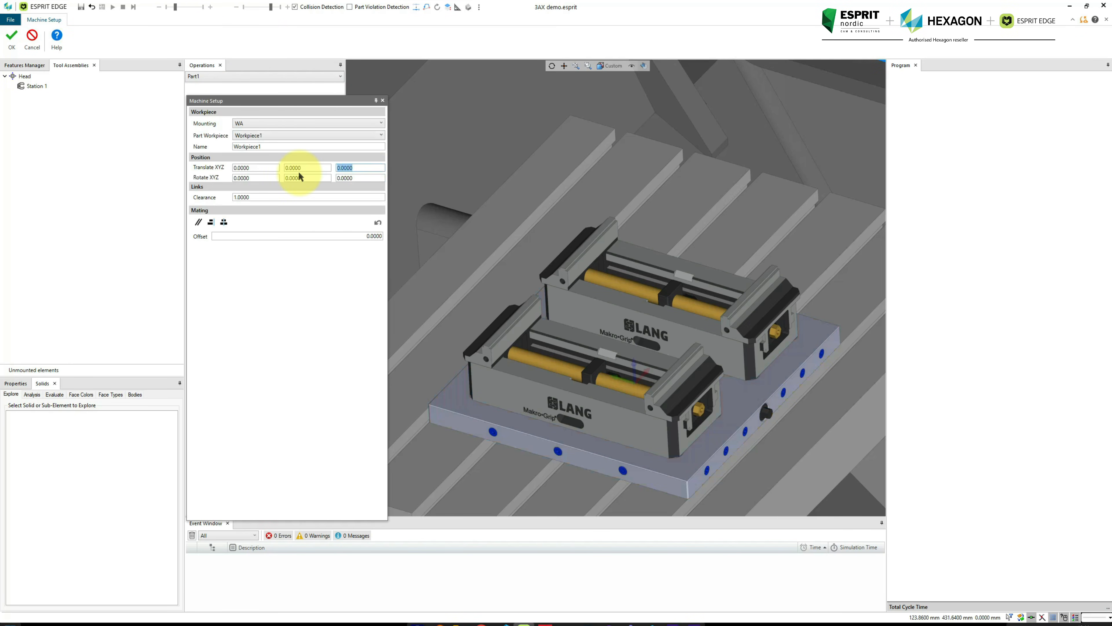
type("350")
key("Tab")
Mate the underside of Workpiece1 to the narrow clamping ledge on the vise jaw with zero offset
middle_click_drag(660, 310, 663, 282)
middle_click_drag(639, 116, 638, 289, "ctrl")
scroll(637, 288, "up", 10)
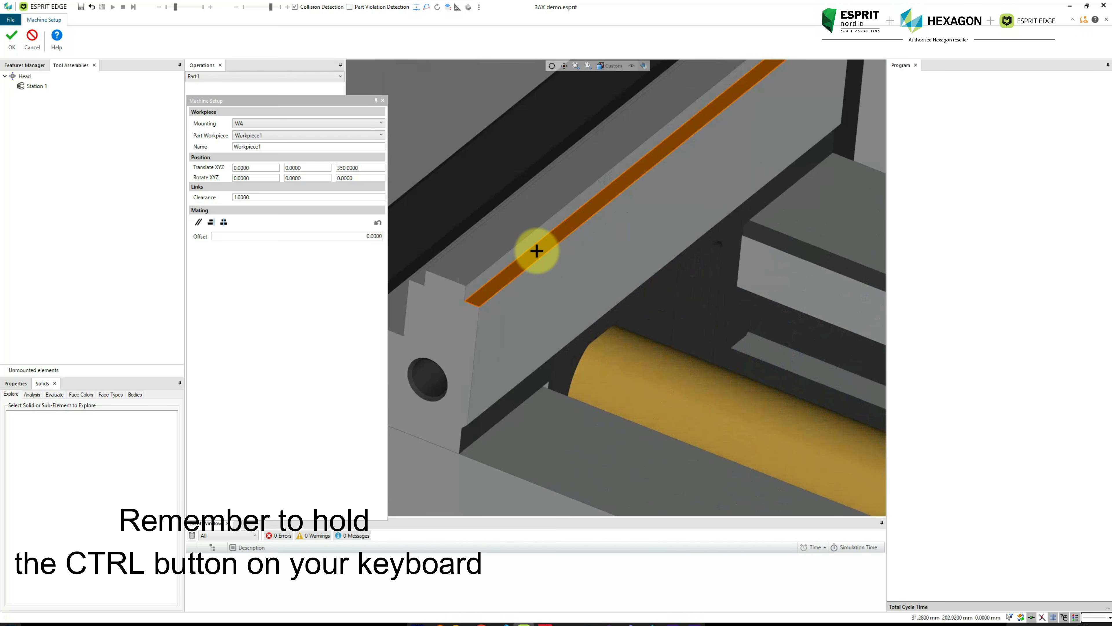
left_click(211, 222)
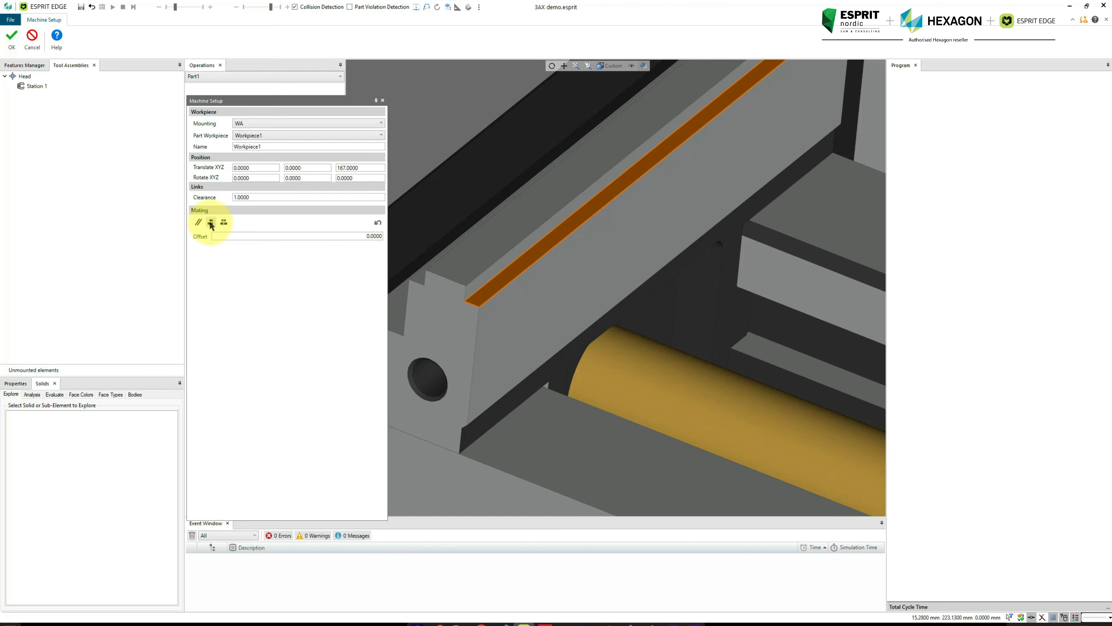
scroll(504, 241, "down", 10)
scroll(762, 287, "up", 5)
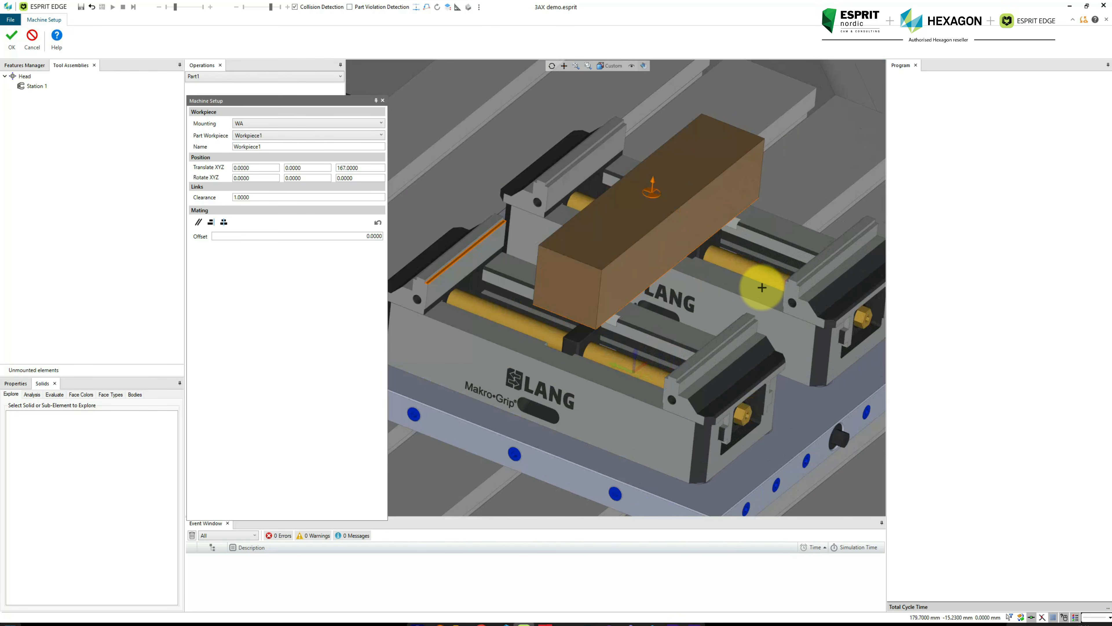
mouse_move(762, 288)
middle_mouse_down()
mouse_move(776, 283)
mouse_move(757, 286)
middle_mouse_up()
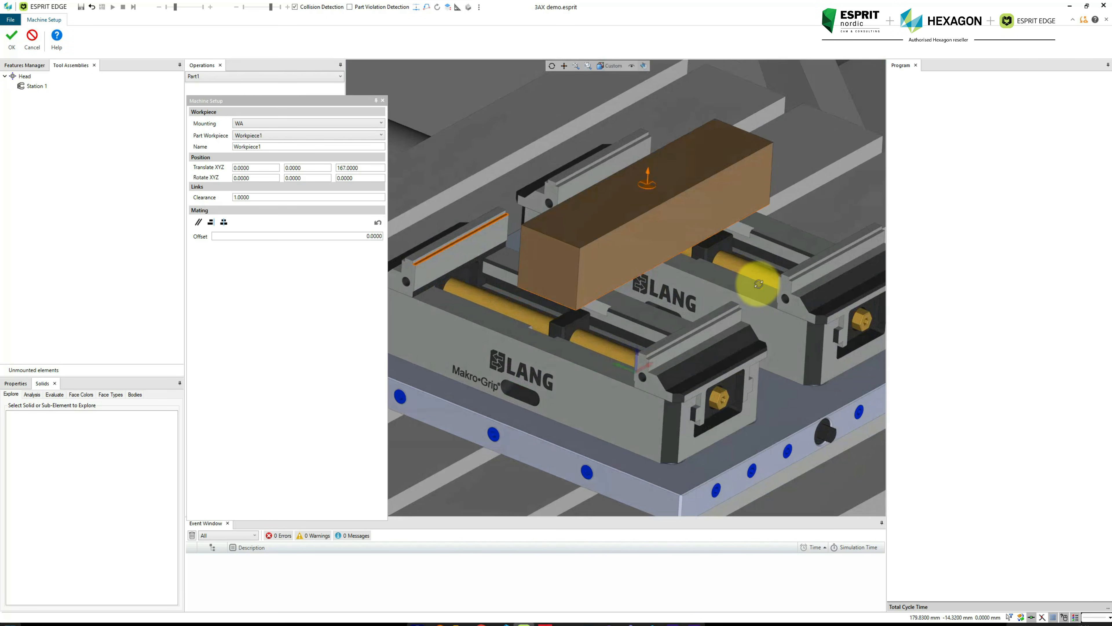
Accept the workpiece placement, close the vise jaws around it and accept the machine setup
left_click(8, 43)
left_click(192, 41)
middle_click_drag(479, 249, 567, 266)
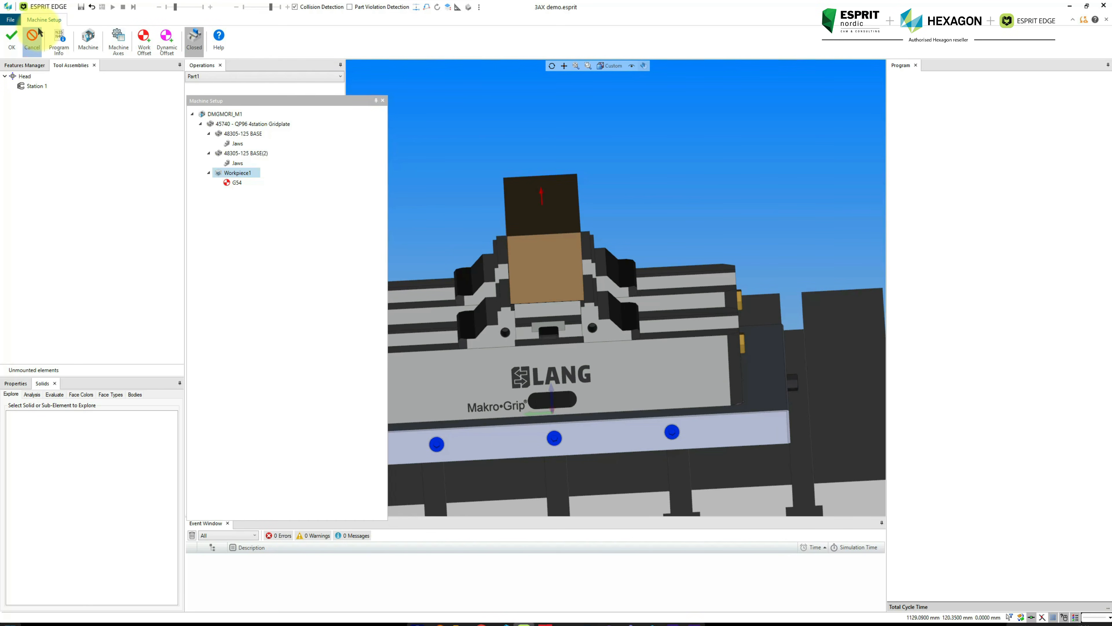
left_click(12, 39)
middle_click_drag(421, 242, 619, 350)
scroll(451, 265, "down", 3)
scroll(459, 278, "up", 3)
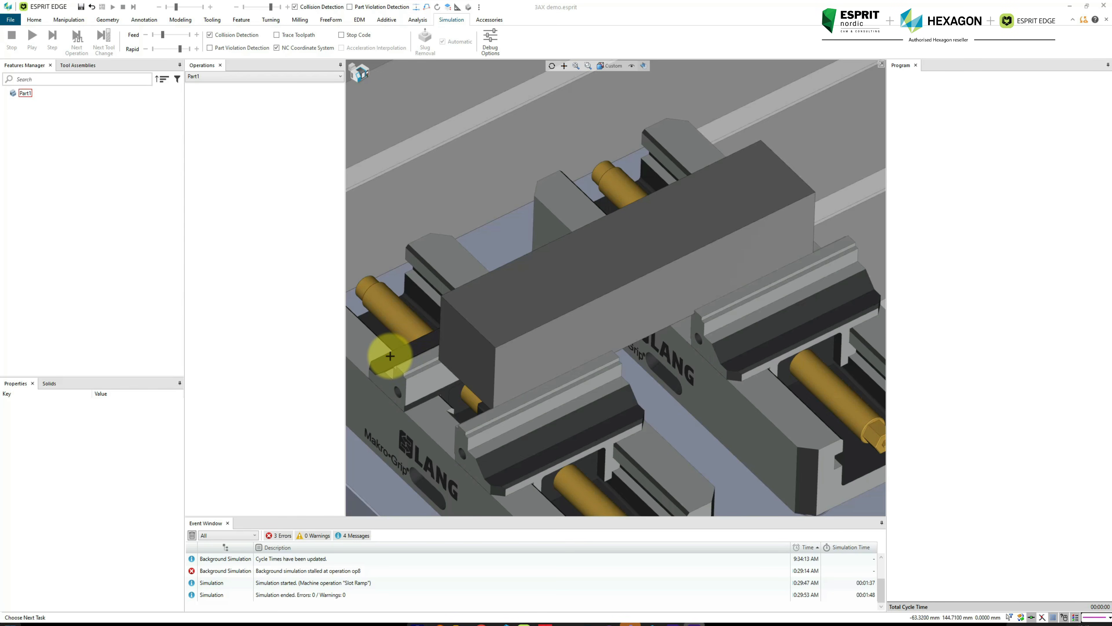
Return to the part view and create a pocket feature from the floor of the open cutout
left_click(360, 72)
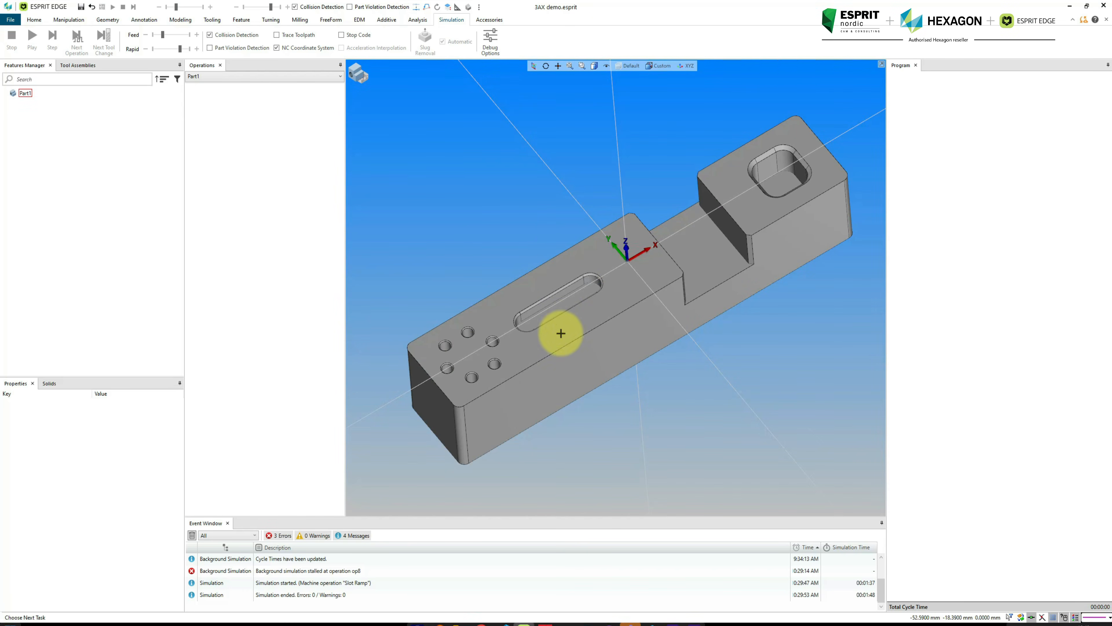
middle_click_drag(566, 331, 566, 323)
scroll(712, 266, "up", 3)
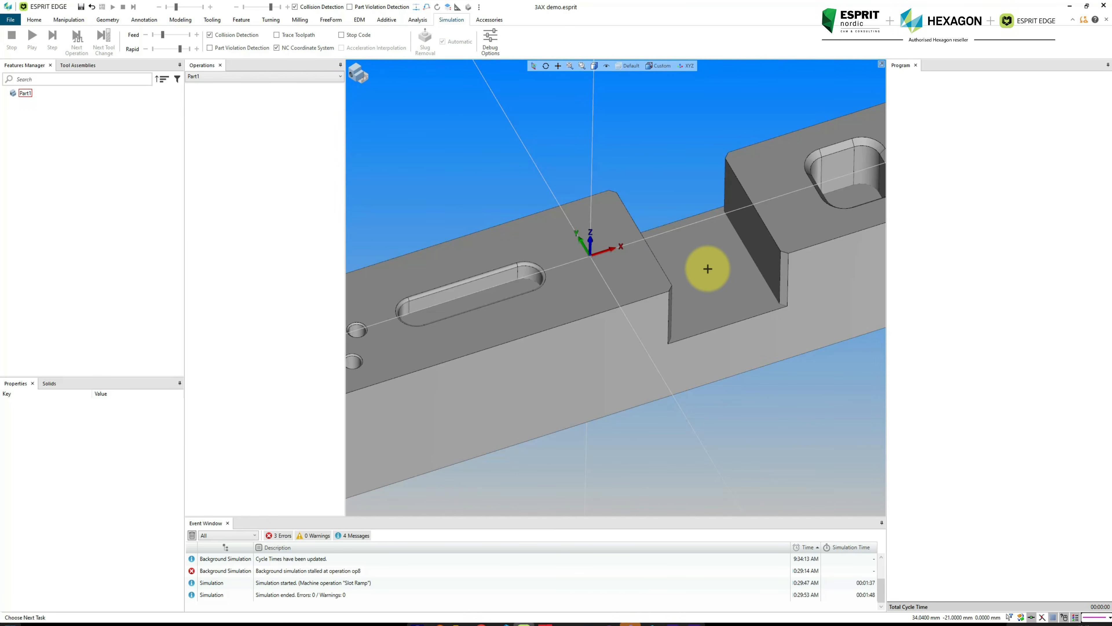
left_click(708, 267)
left_click(240, 19)
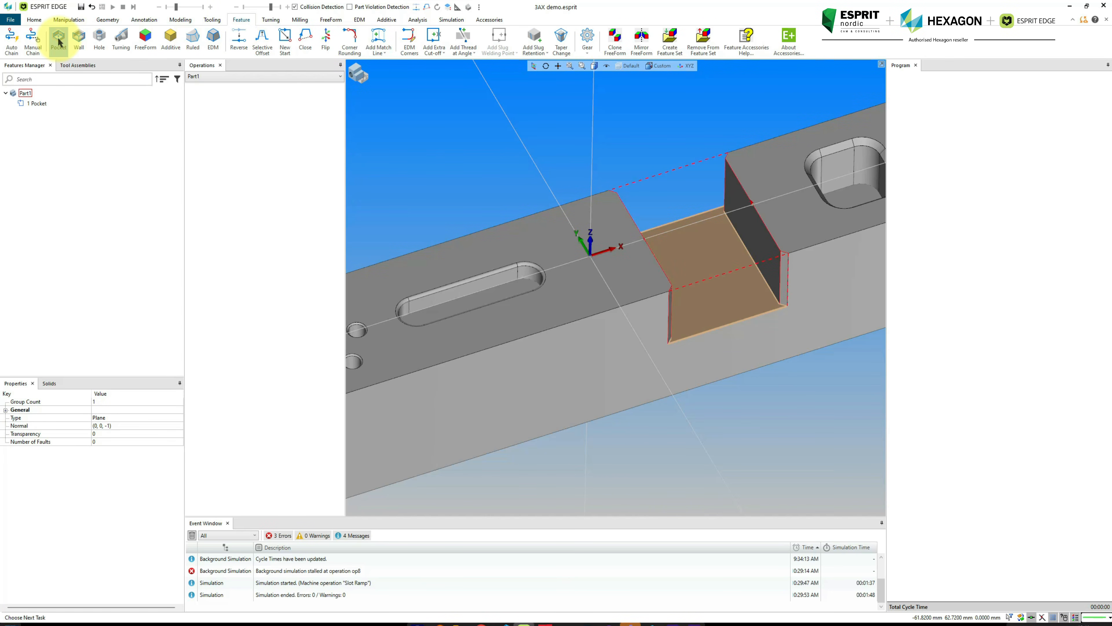
Create pocket features from the floors of the rounded rectangular pocket and the long slot
left_click(850, 198)
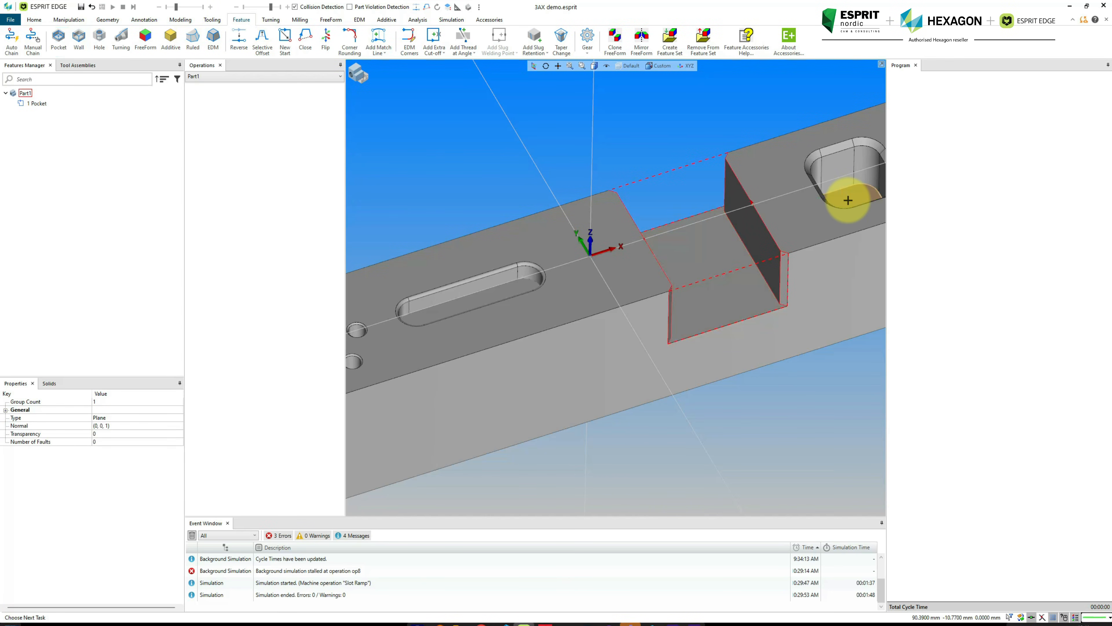
left_click(456, 289, "ctrl")
left_click(59, 40)
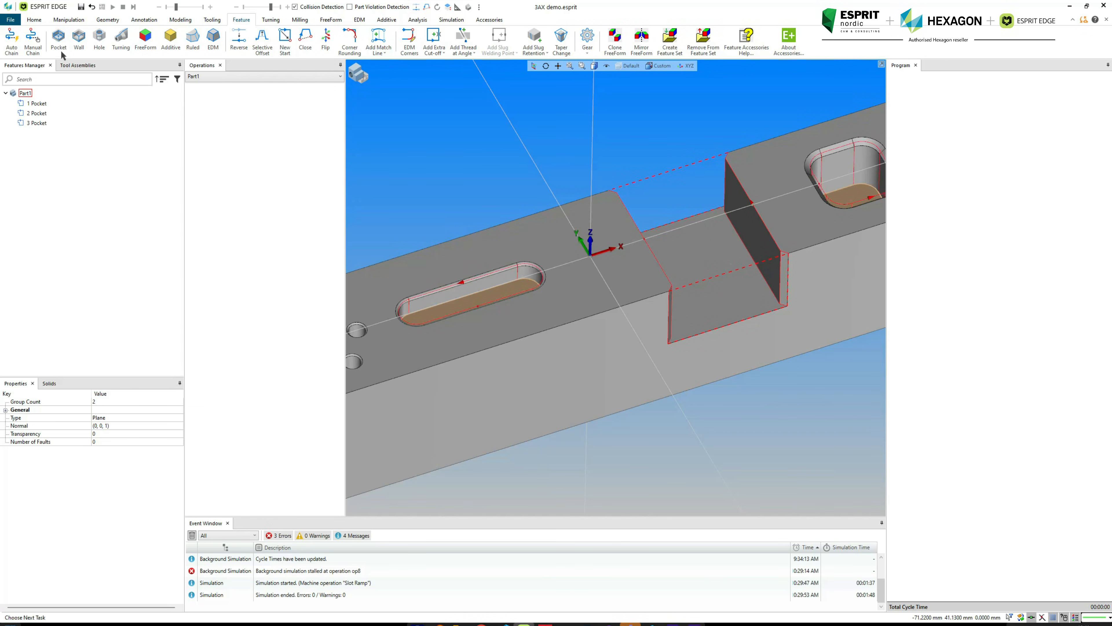
Create a hole feature from the top face with six holes, using Active Work Plane Only set to Yes, and check the recognized holes
scroll(495, 285, "down", 3)
left_click(467, 327)
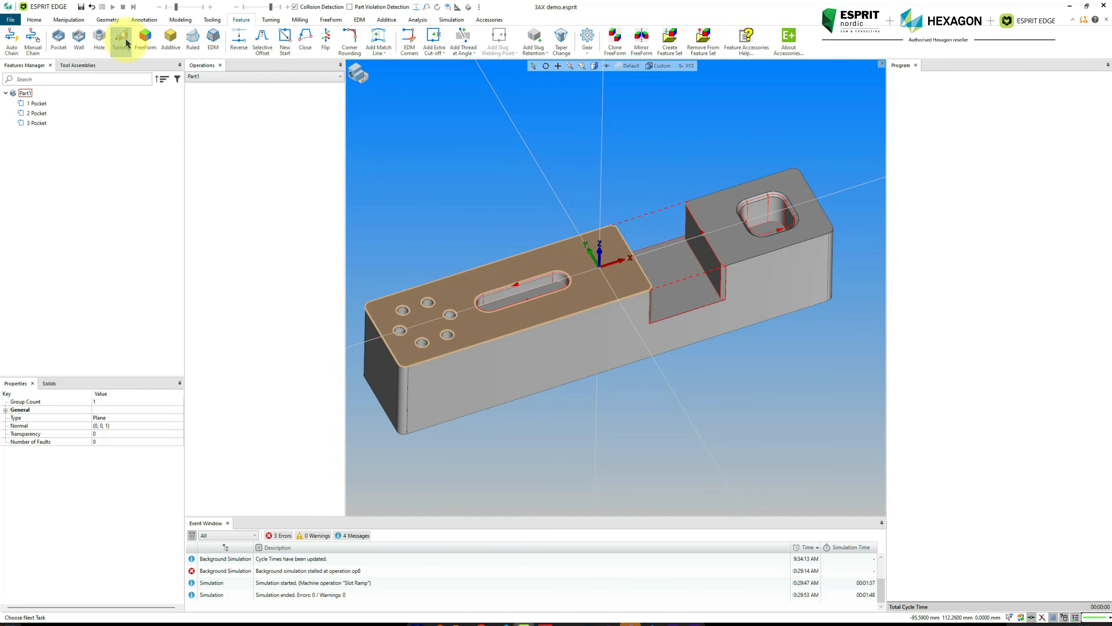
left_click(99, 39)
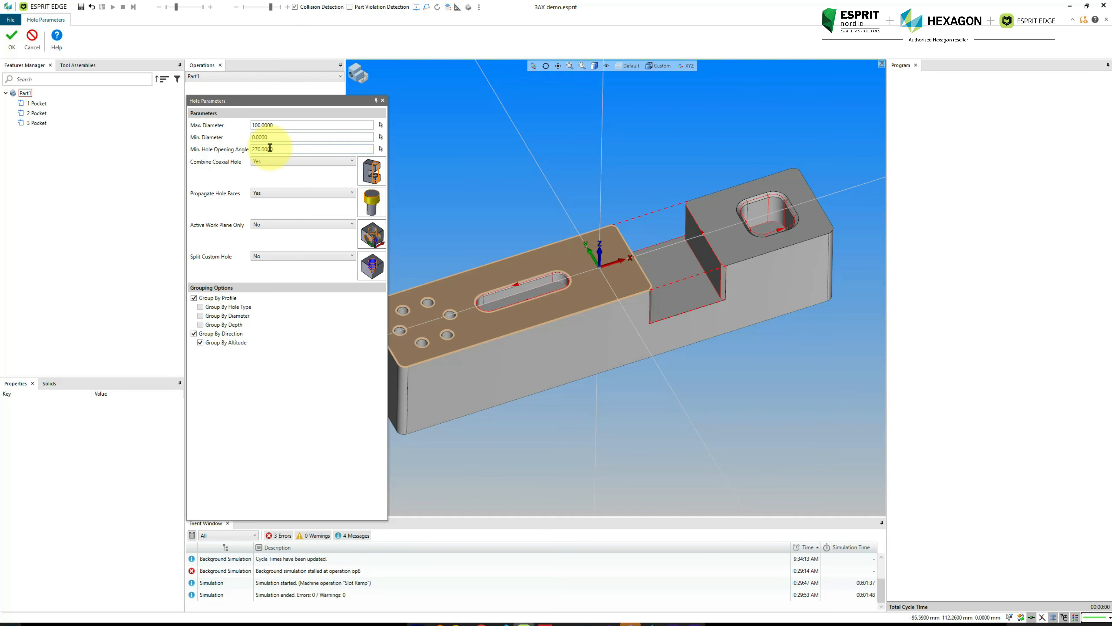
left_click(270, 225)
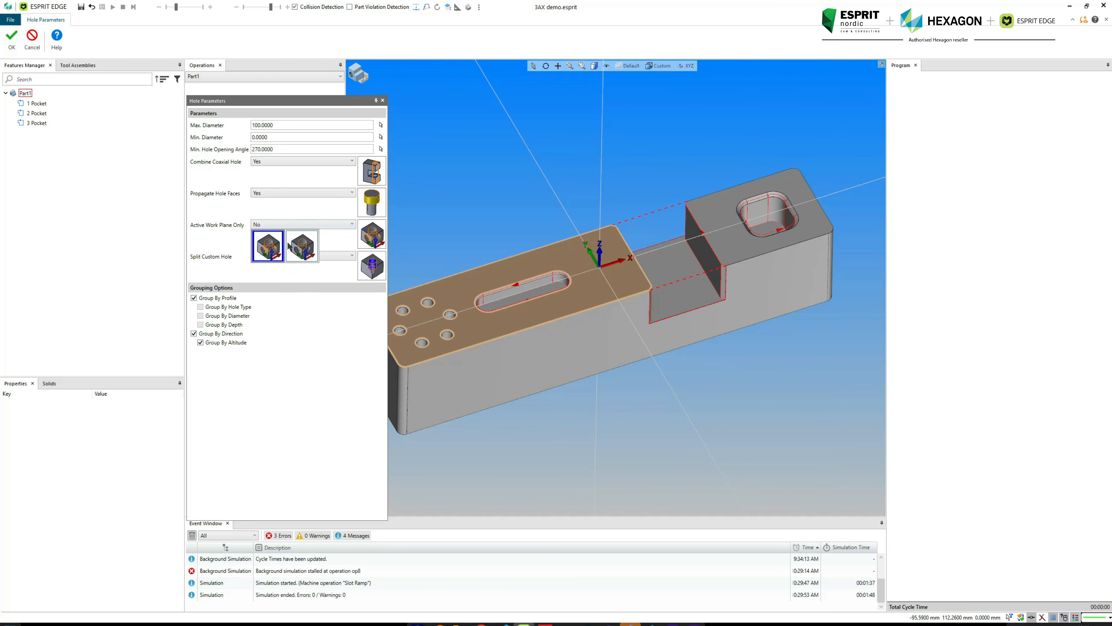
left_click(296, 248)
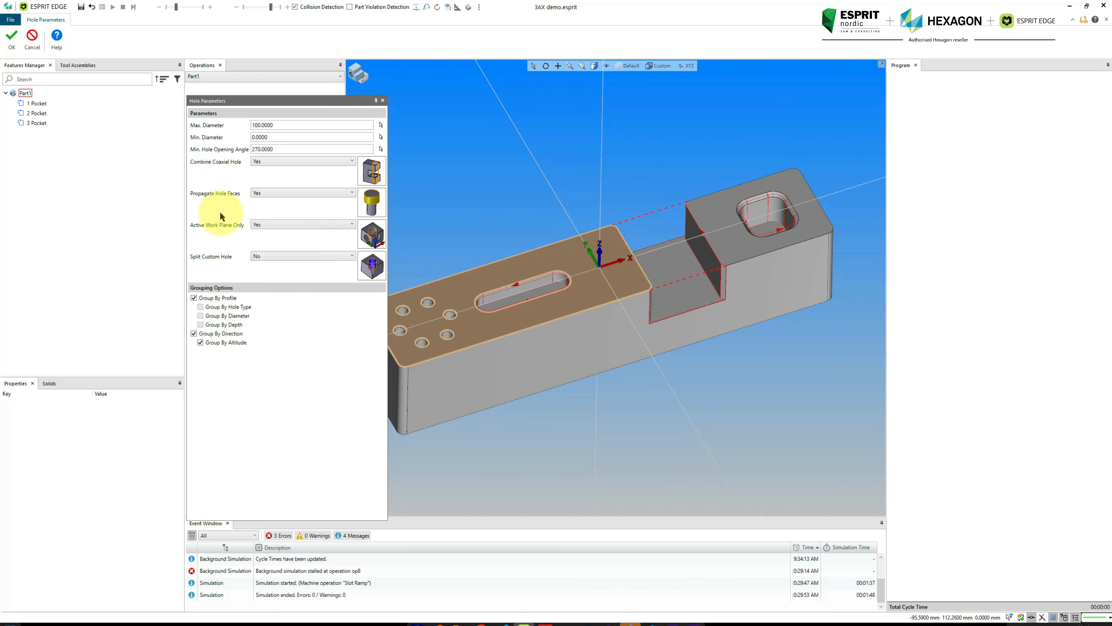
left_click(10, 42)
left_click(35, 133)
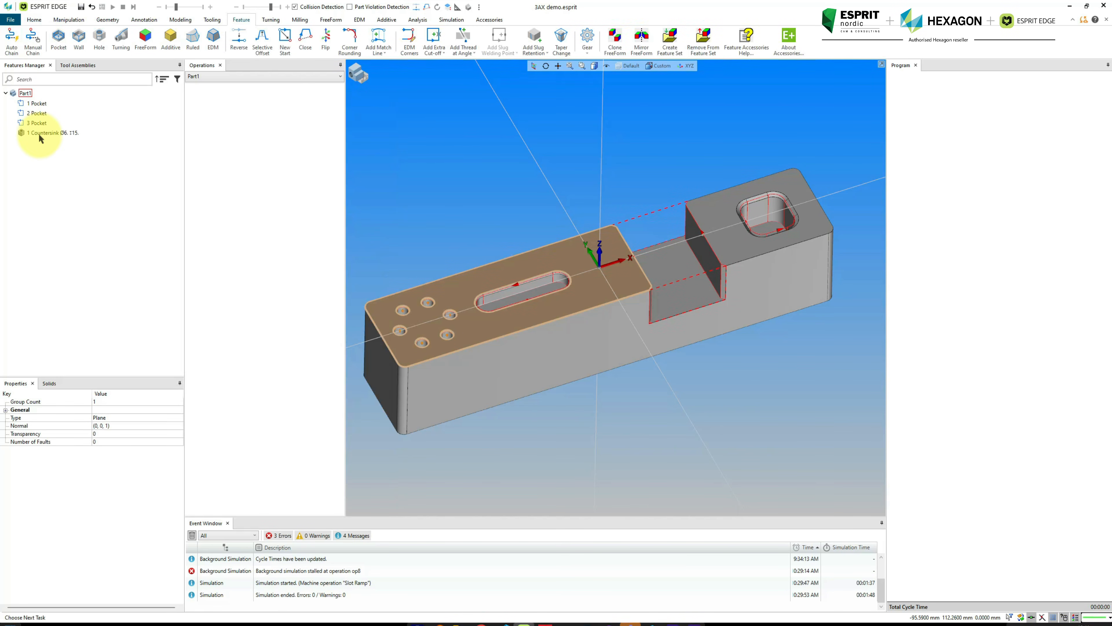
scroll(397, 339, "up", 5)
scroll(415, 372, "down", 5)
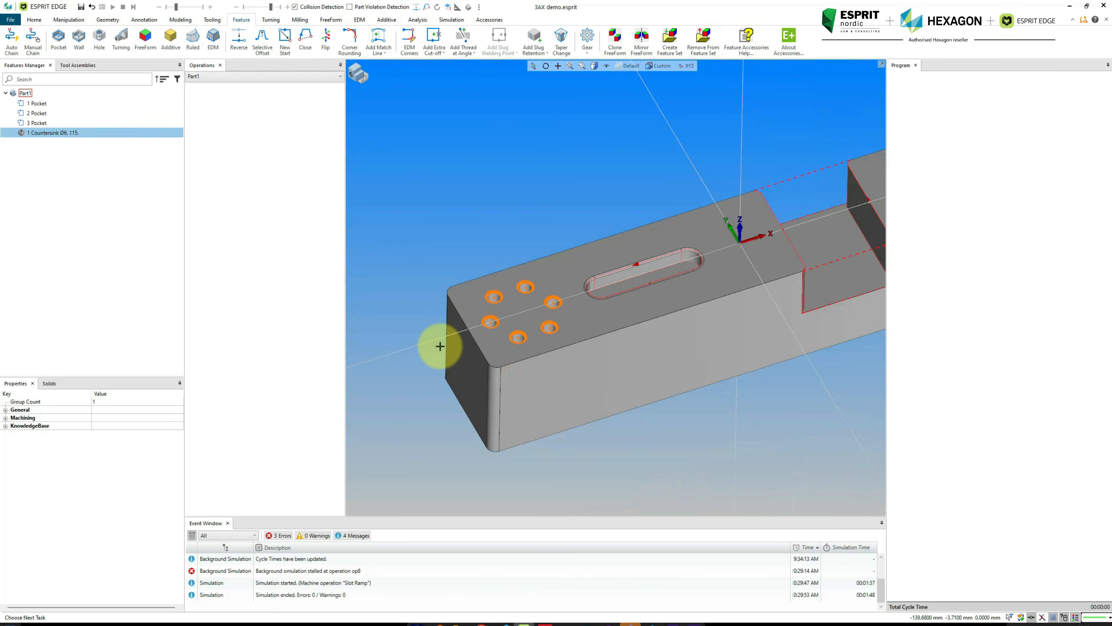
left_click(665, 389)
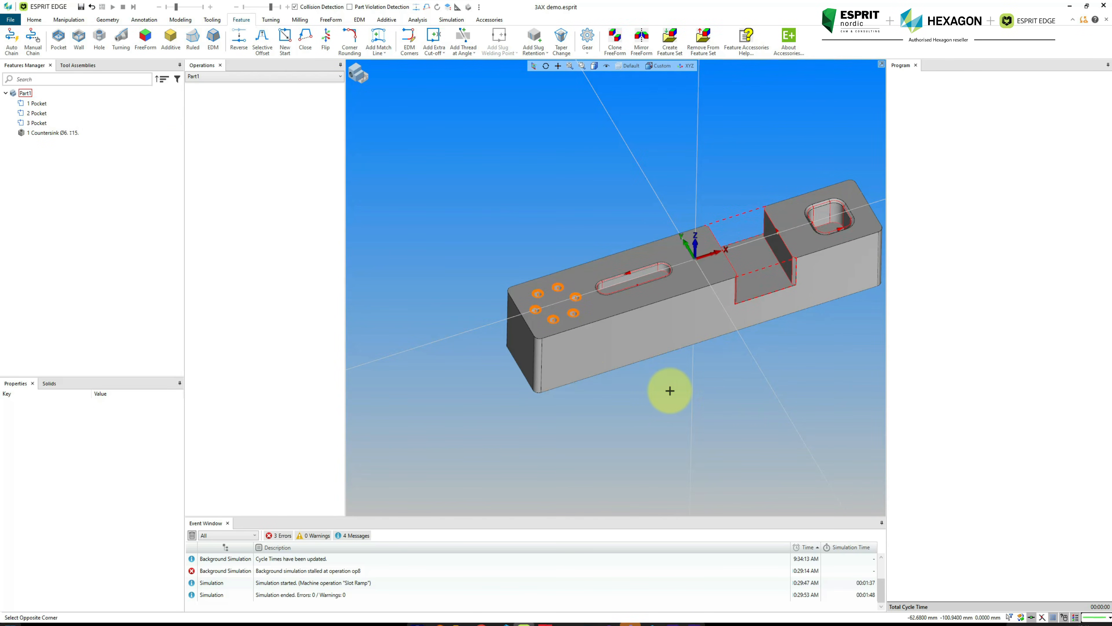
Create a wall feature around the part's outer side walls
left_click(666, 333)
middle_click_drag(666, 333, 598, 339)
left_click(79, 46)
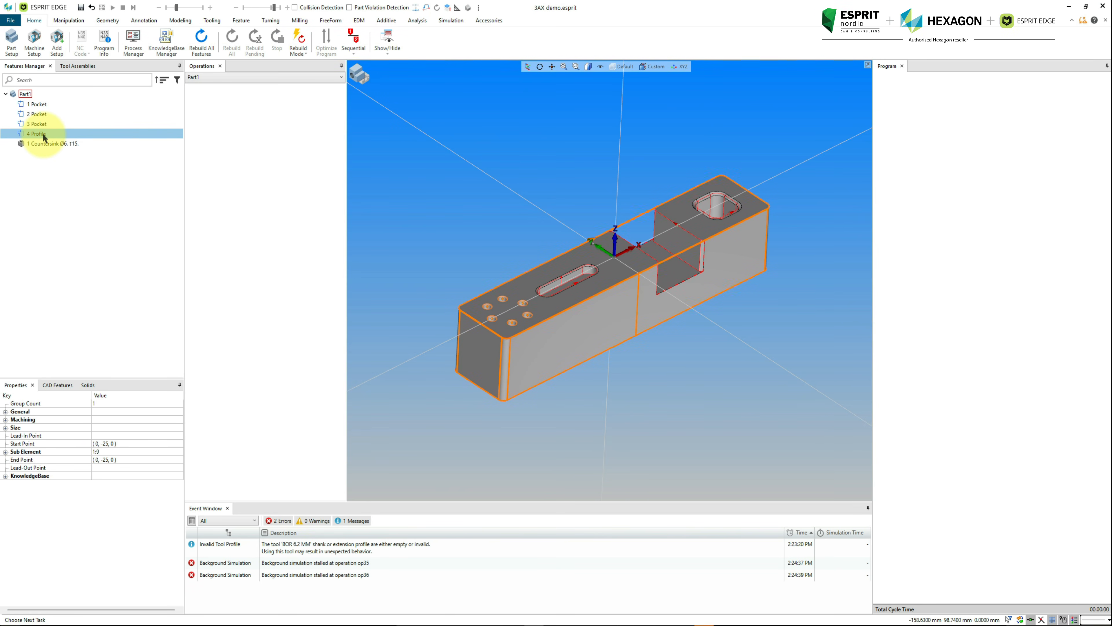
Create a facing operation with the 50MM KNIVHOVED tool on the top face with the holes, reviewing its strategy, links, collision and custom settings
left_click(529, 291)
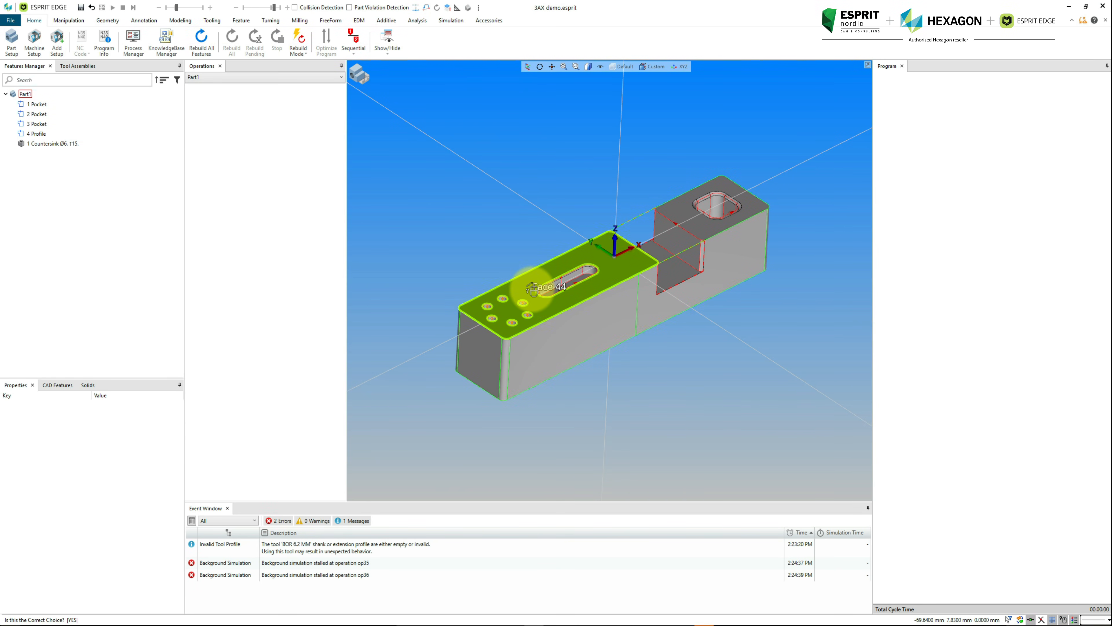
scroll(586, 254, "up", 2)
scroll(586, 254, "up", 1)
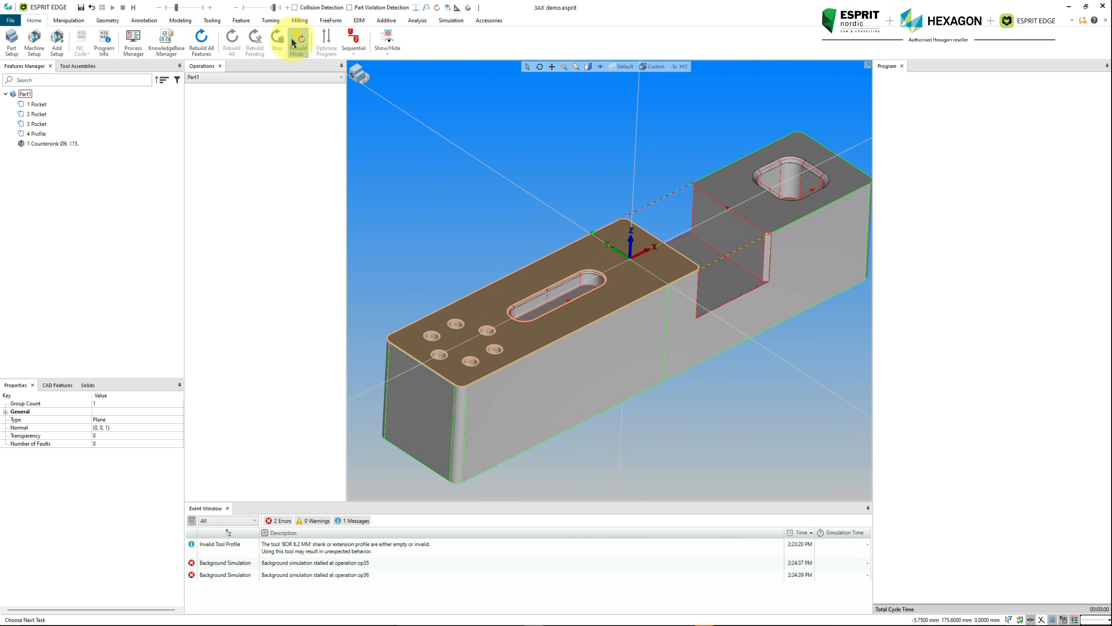
left_click(300, 20)
left_click(227, 36)
left_click(9, 44)
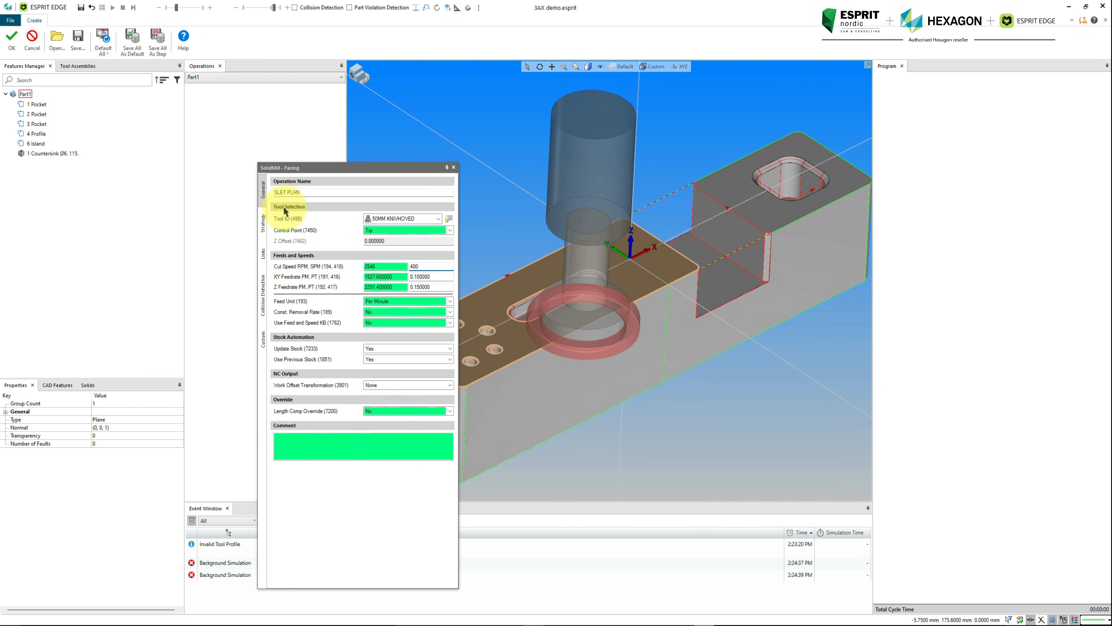
left_click_drag(305, 193, 260, 212)
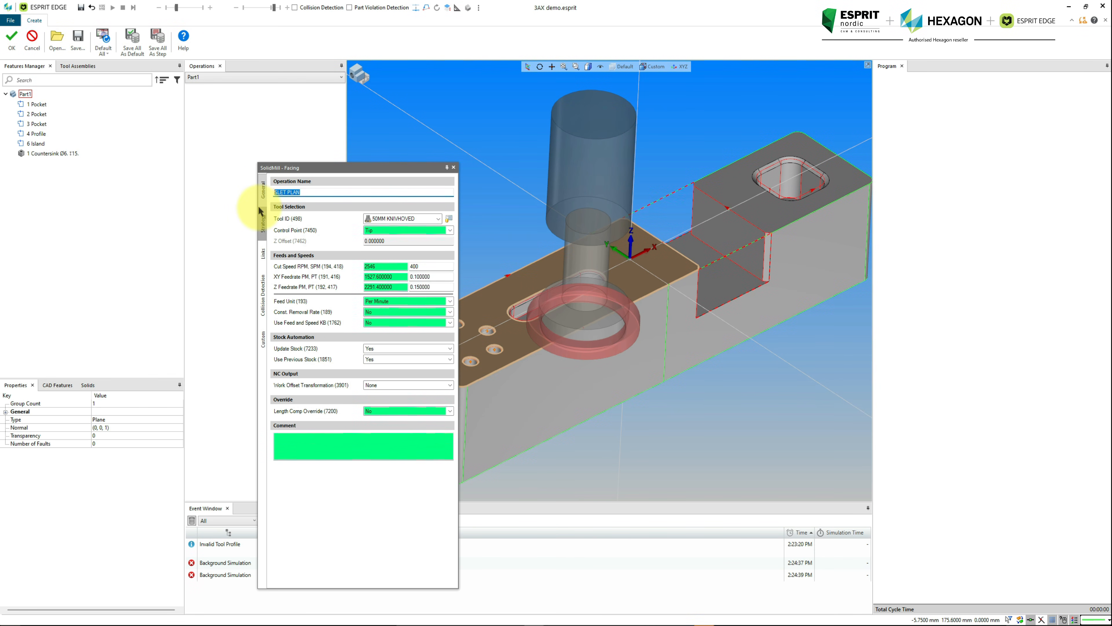
left_click(263, 223)
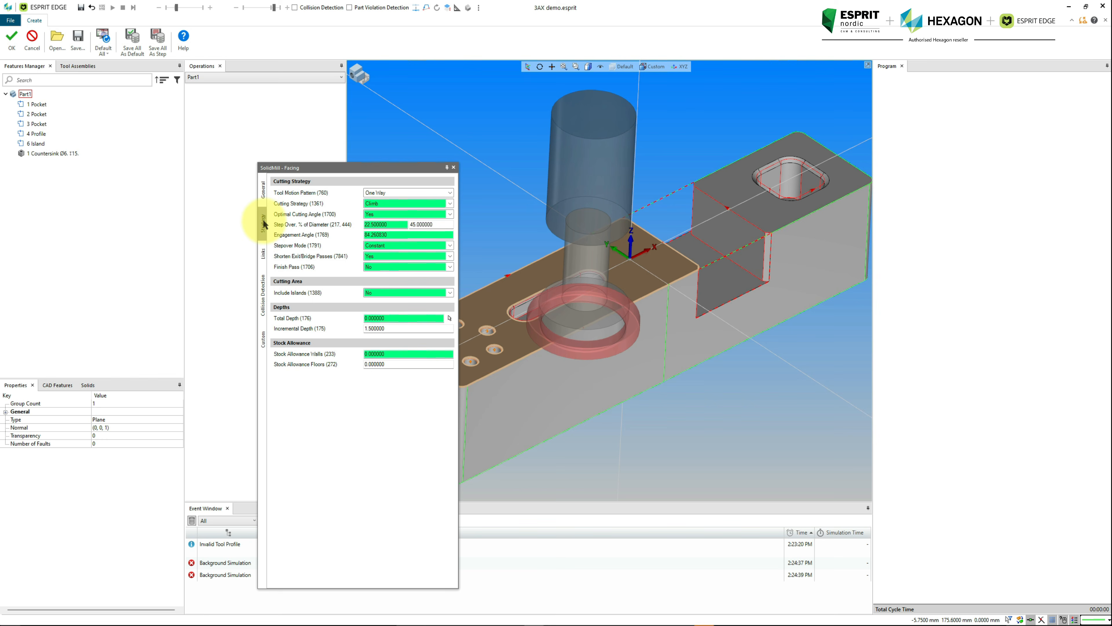
left_click(263, 254)
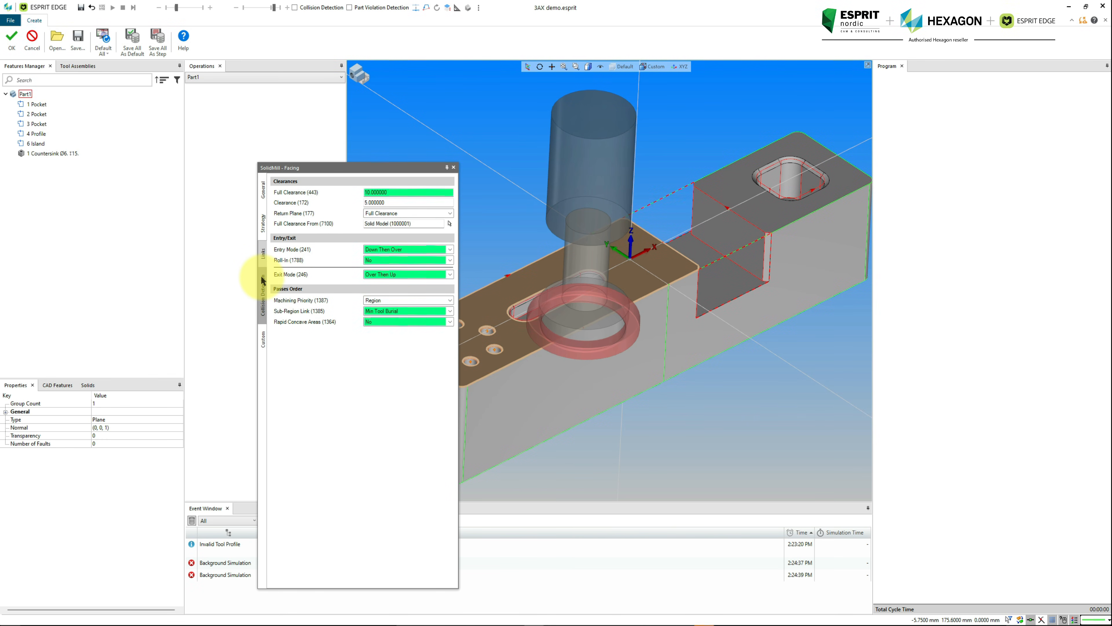
left_click(263, 280)
left_click(263, 337)
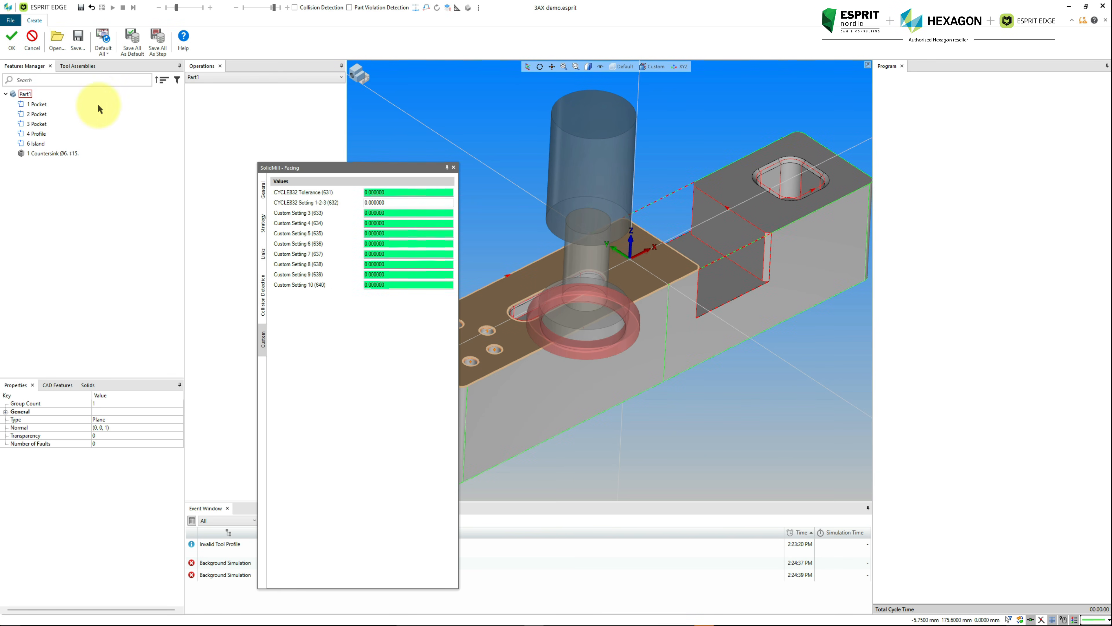
left_click(12, 41)
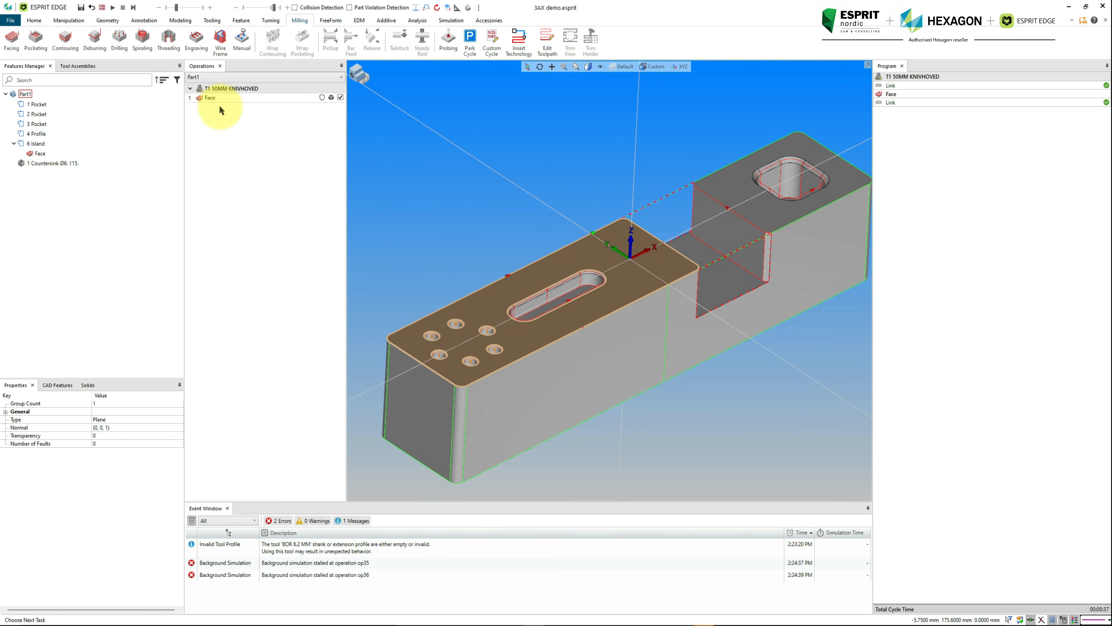
Set up the Finish out contouring operation with the 12 MM FRAES SKARP tool on the outer wall profile and review its general and strategy settings
mouse_move(618, 305)
middle_mouse_down()
mouse_move(604, 313)
mouse_move(619, 323)
middle_mouse_up()
left_click(473, 235)
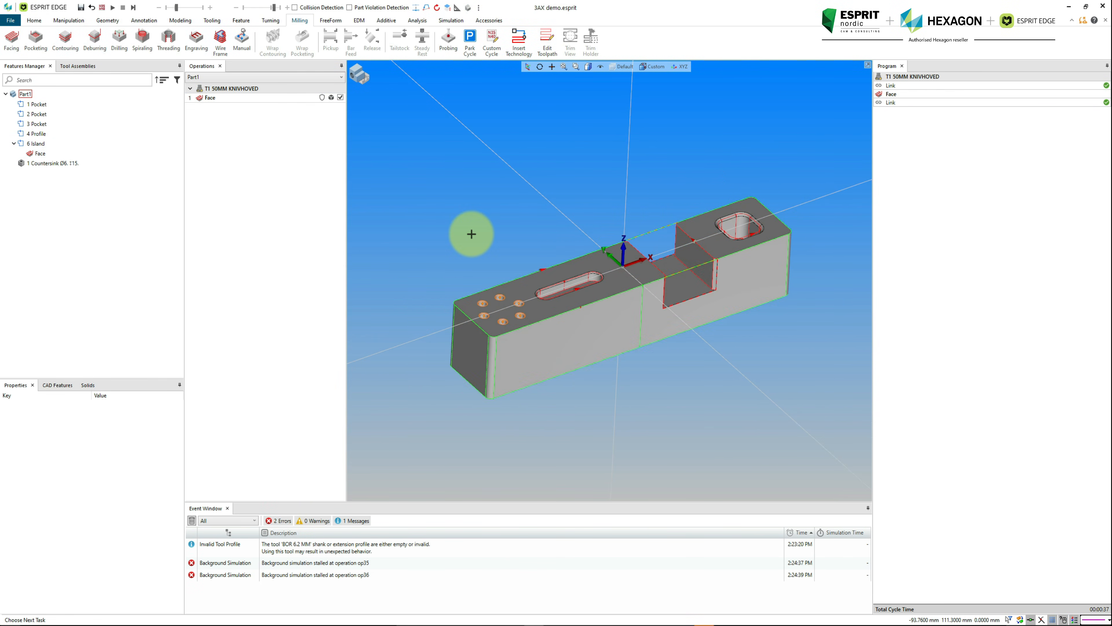
left_click(35, 133)
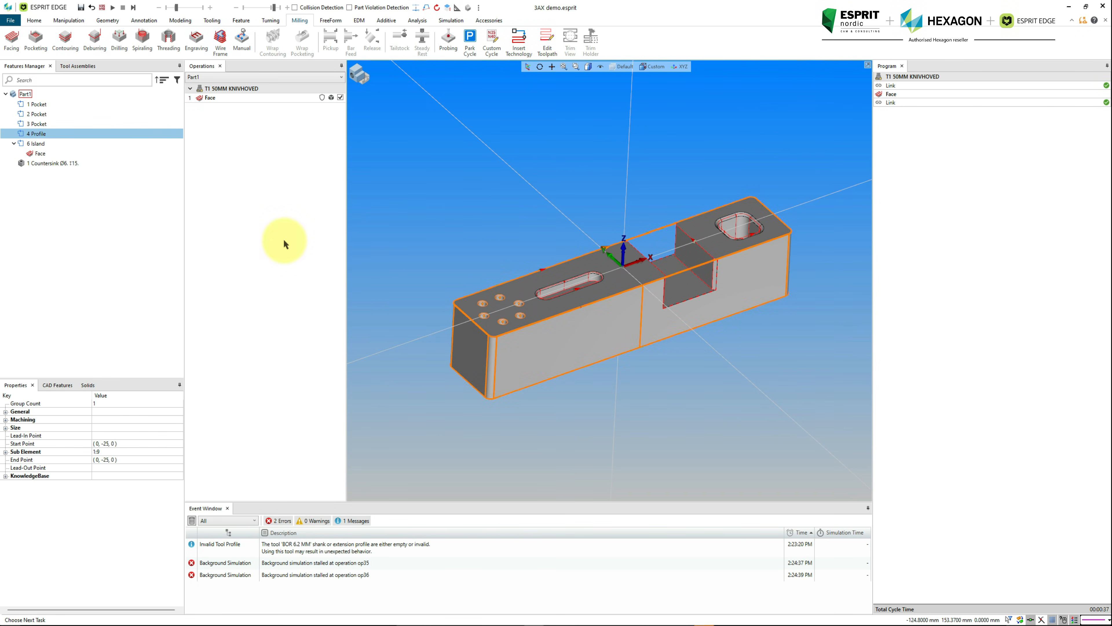
left_click(64, 40)
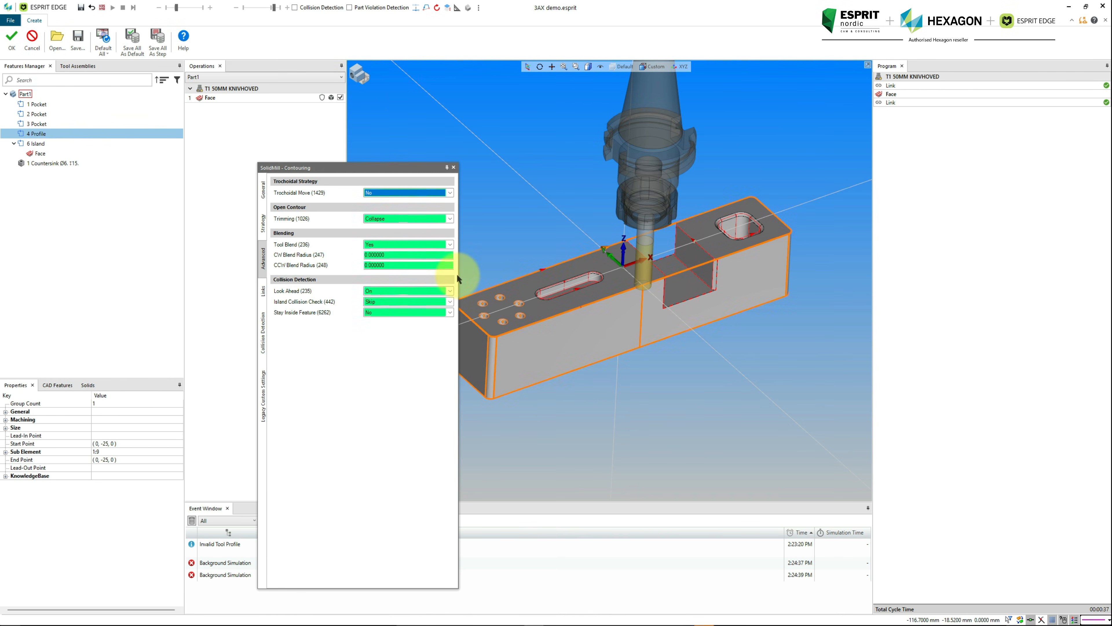
left_click(263, 215)
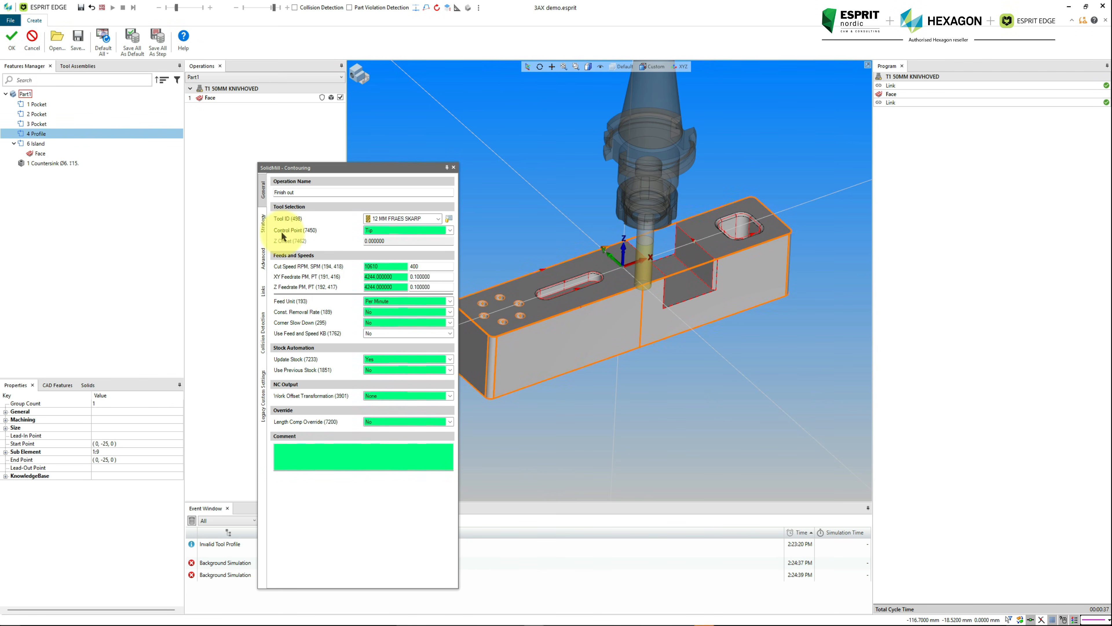
left_click(265, 219)
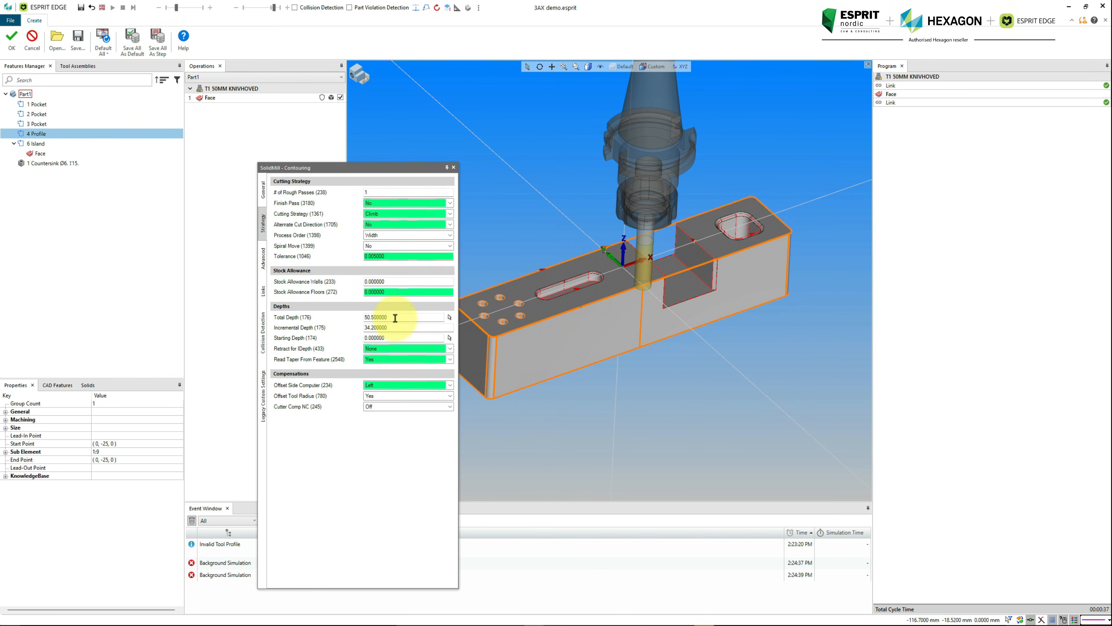
left_click(265, 266)
left_click(263, 223)
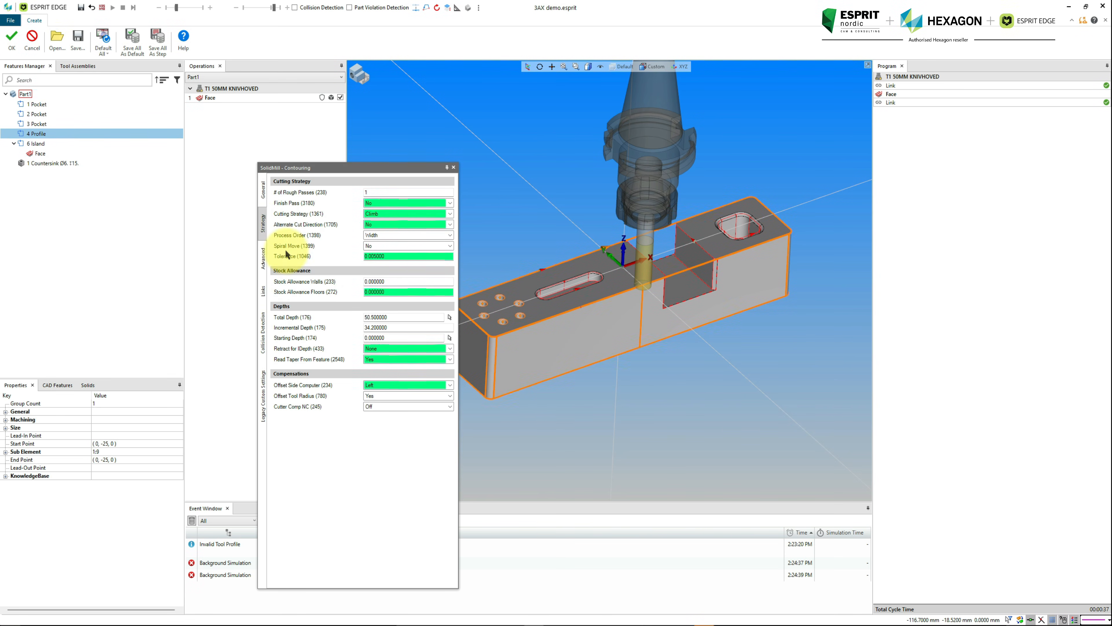
Set the contouring total depth to 50.5, review the advanced, link and collision settings, and create the operation
right_click(409, 319)
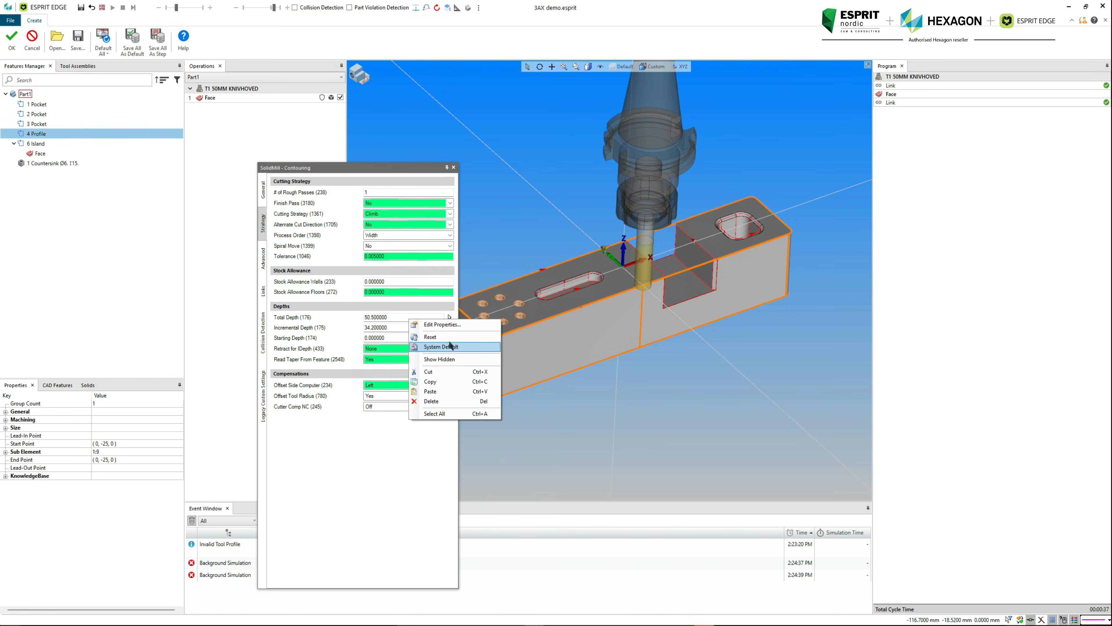
left_click(451, 346)
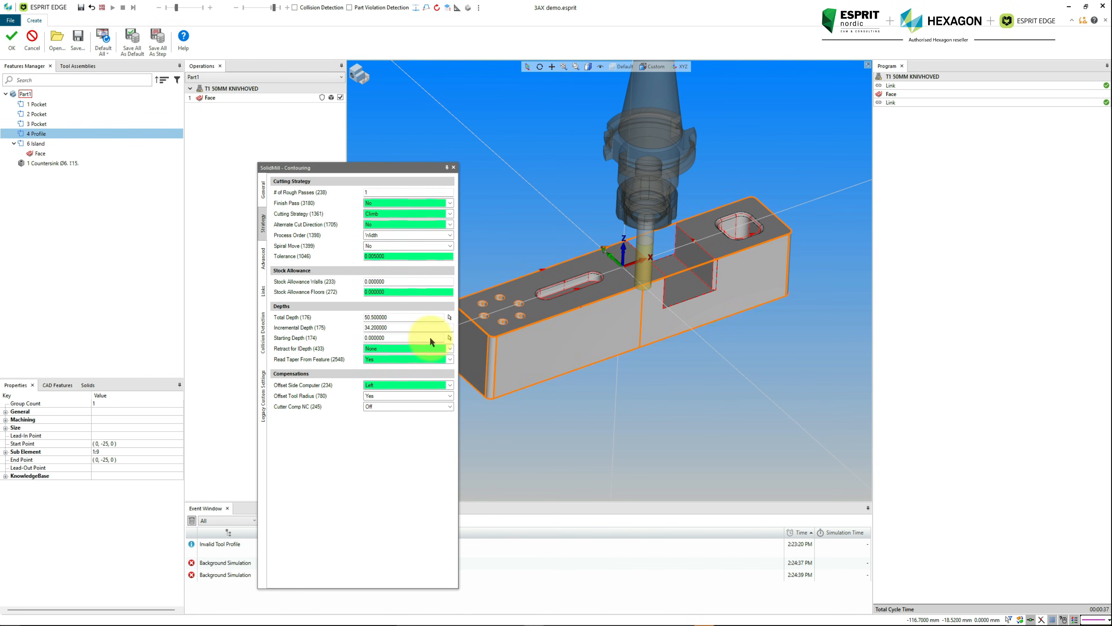
type("50.5")
left_click(264, 321)
left_click(263, 258)
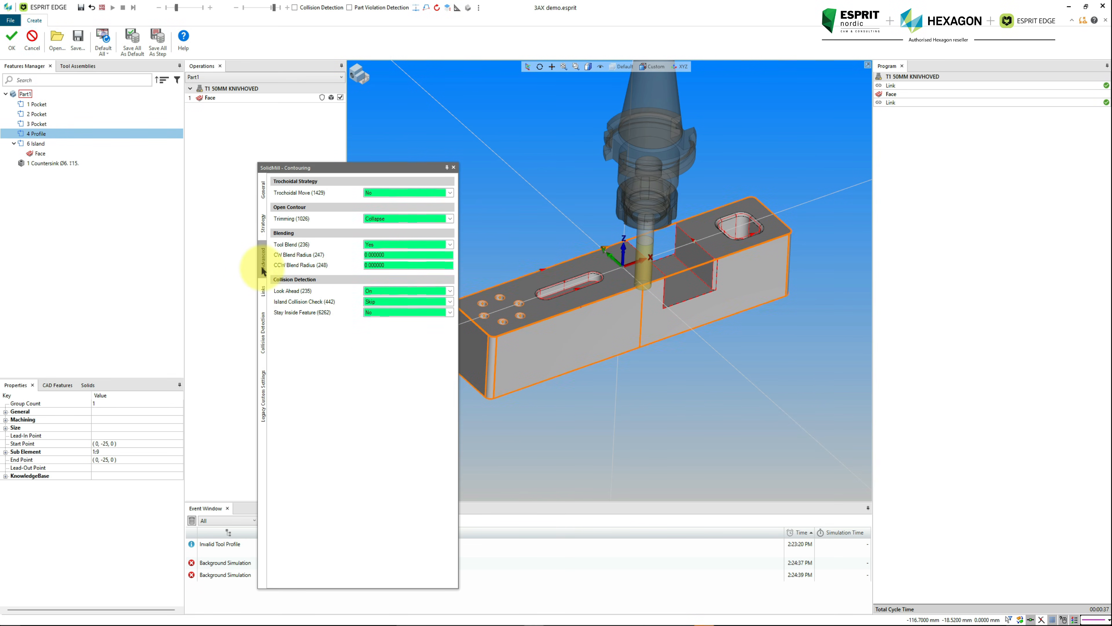
left_click(263, 292)
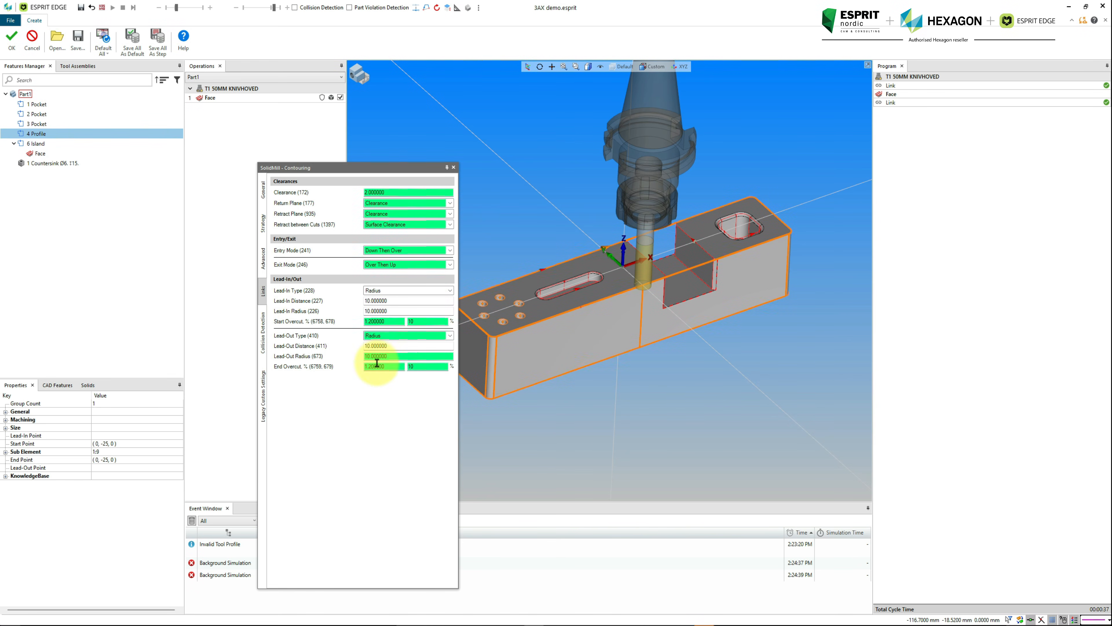
left_click(263, 331)
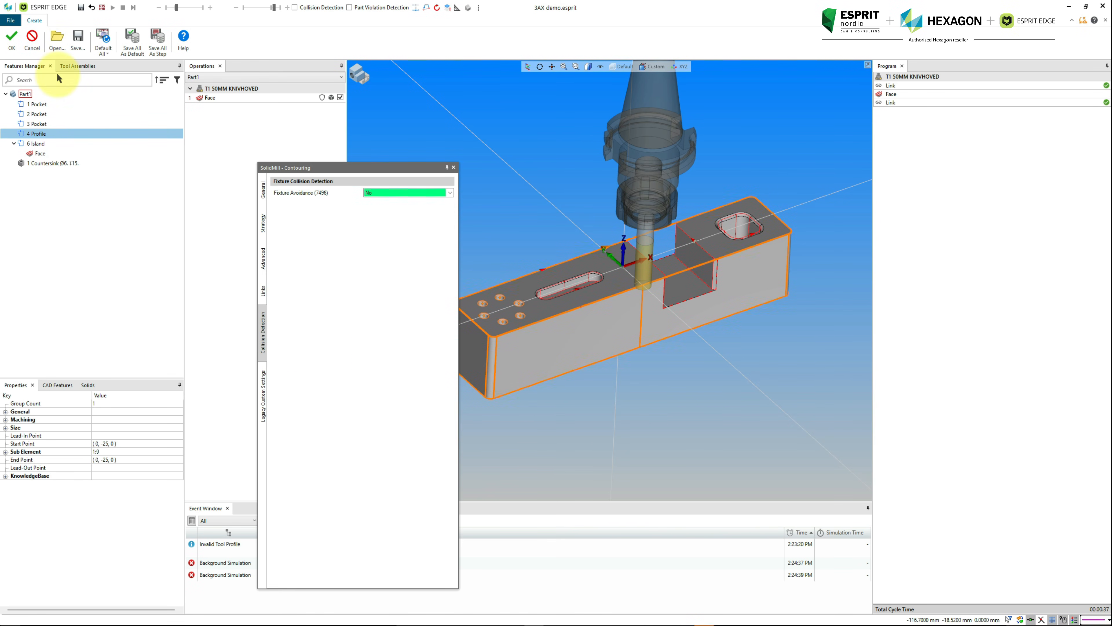
left_click(12, 41)
Inspect the Finish out toolpath and move the outer profile's start point to the corner near the six holes, at (-121, -25, 0)
left_click(209, 117)
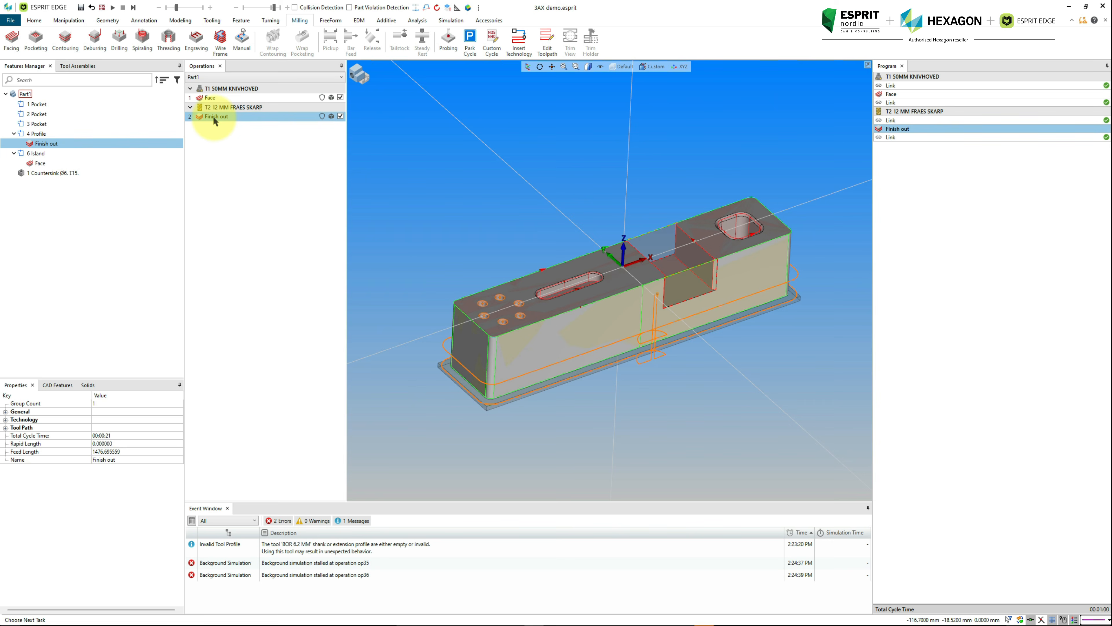
scroll(645, 327, "up", 2)
mouse_move(646, 328)
middle_mouse_down()
mouse_move(650, 350)
mouse_move(646, 335)
middle_mouse_up()
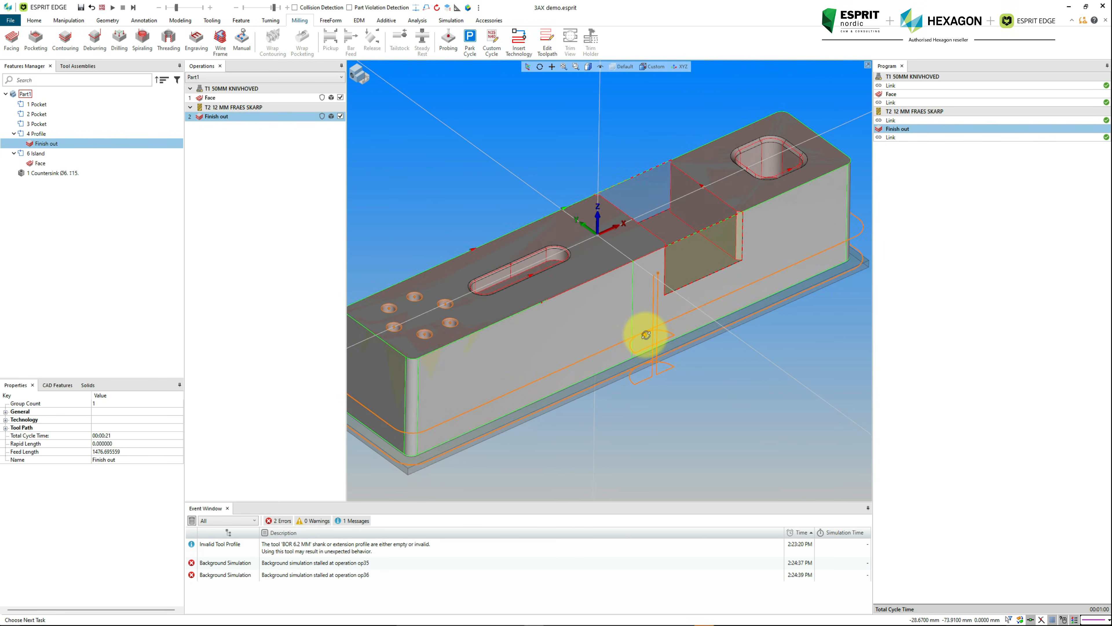
scroll(647, 335, "down", 1)
left_click(33, 134)
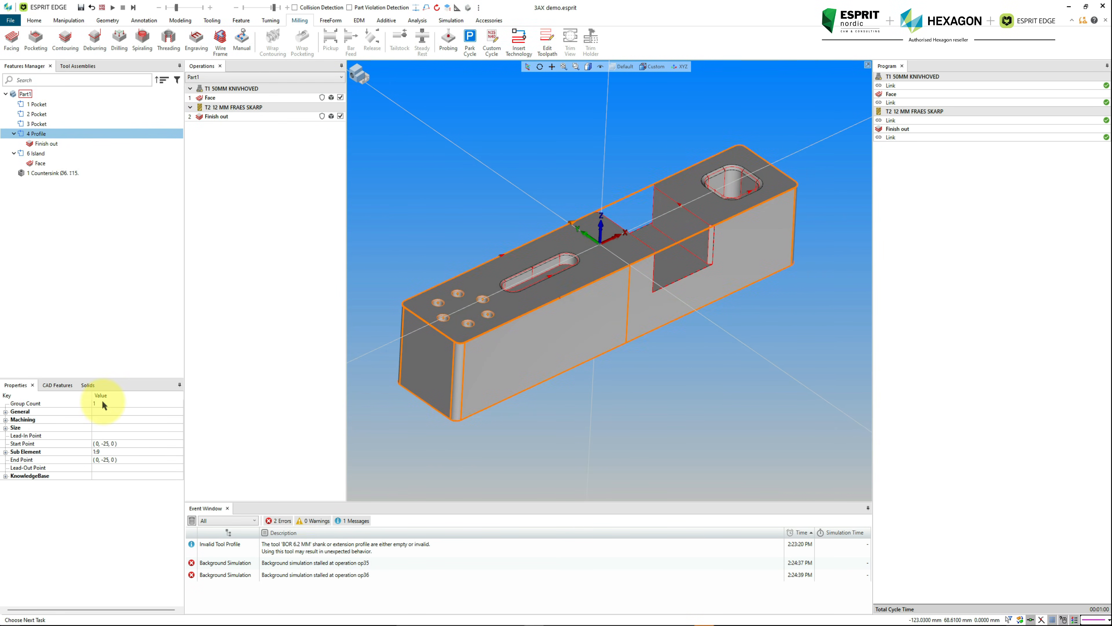
left_click(135, 443)
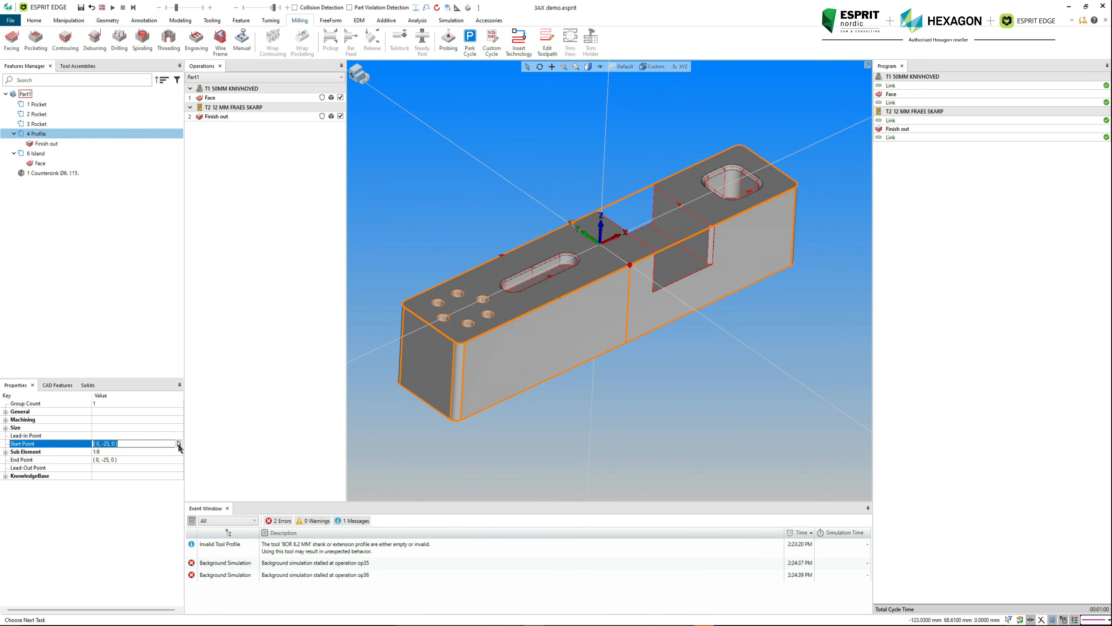
left_click(465, 343)
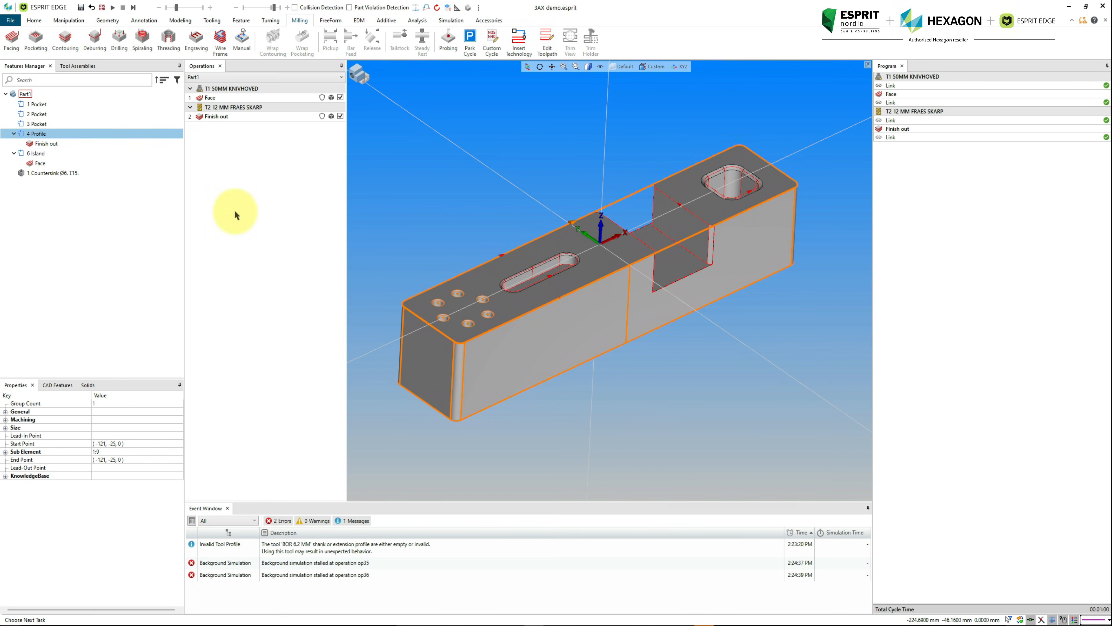
Rebuild the Finish out operation and check its lead-in and lead-out at the corner near the six holes
left_click(212, 116)
right_click(210, 115)
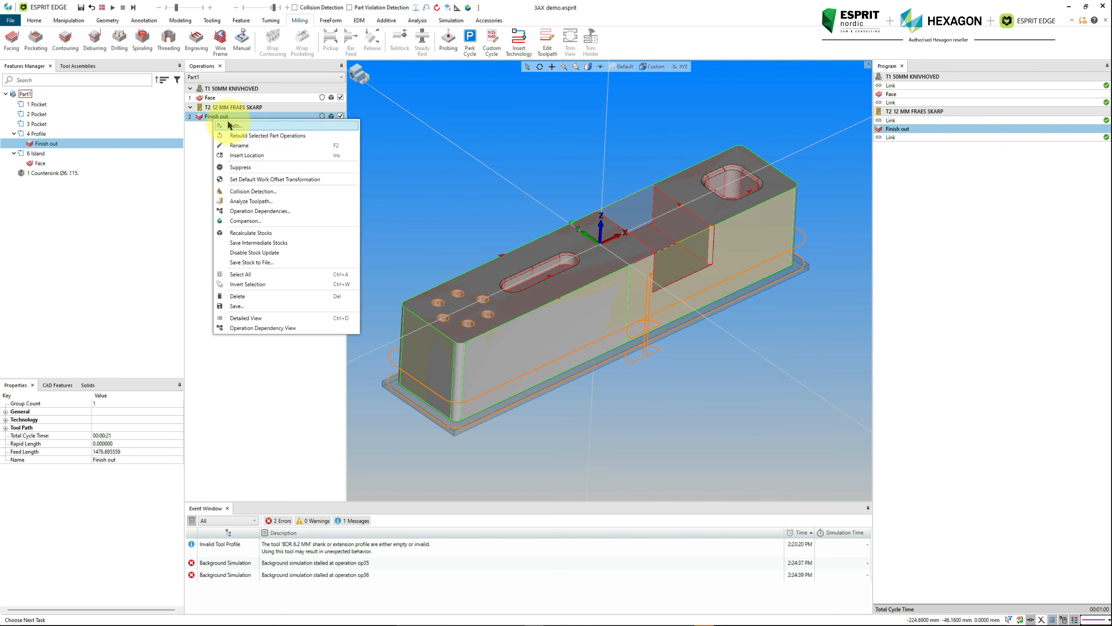
left_click(257, 136)
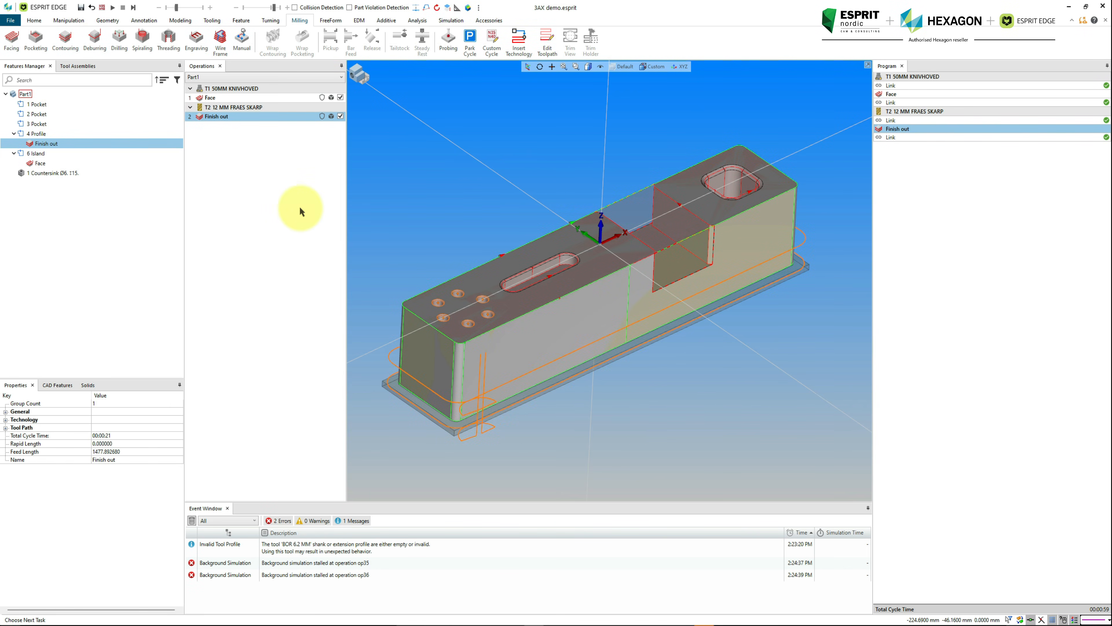
scroll(459, 414, "up", 5)
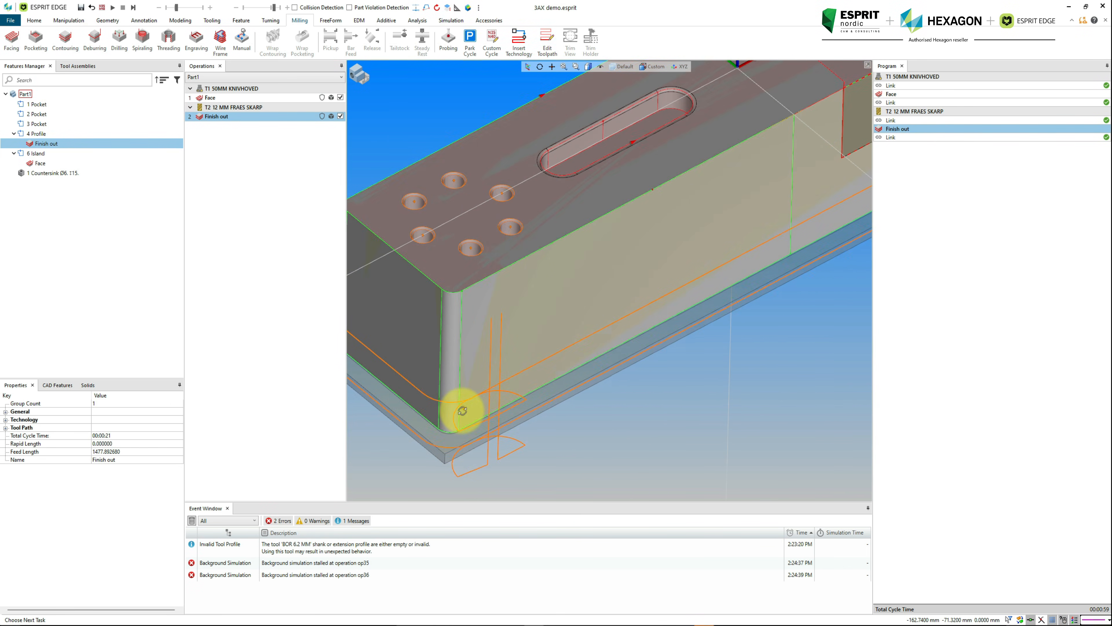
scroll(462, 411, "down", 3)
Simulate the Finish out operation on the machine, view the cut stock, and end the simulation
key("space")
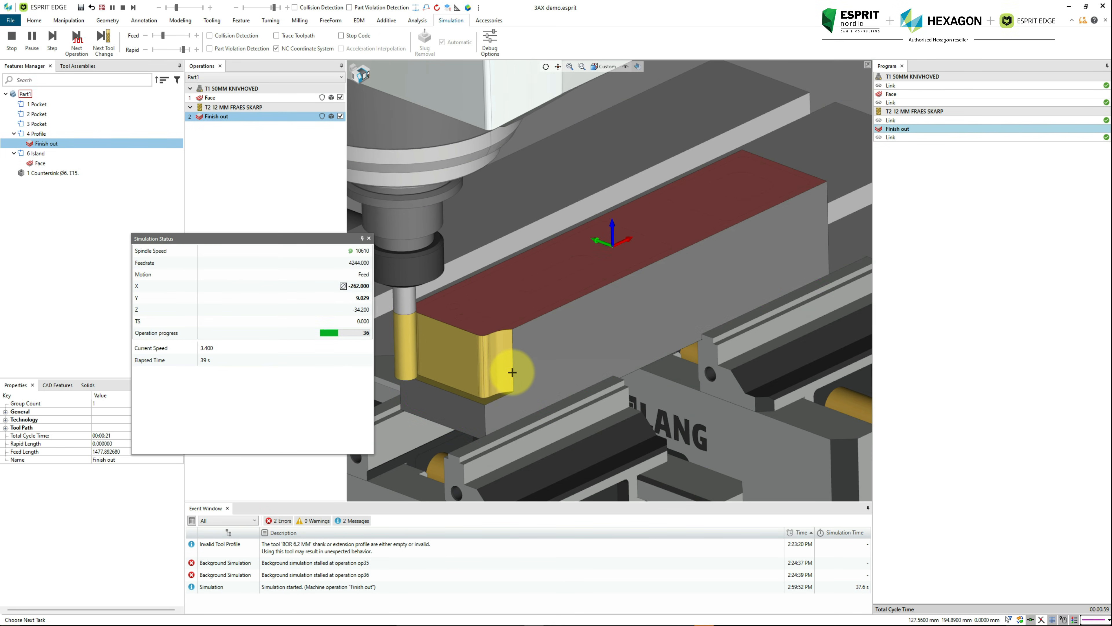
scroll(512, 372, "down", 3)
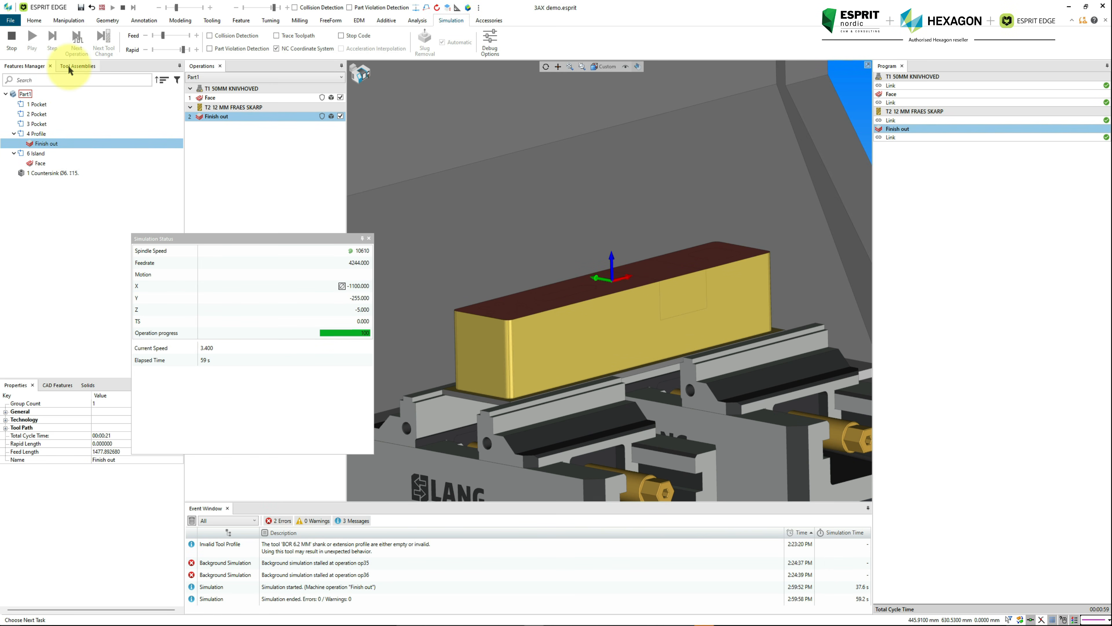
left_click(12, 38)
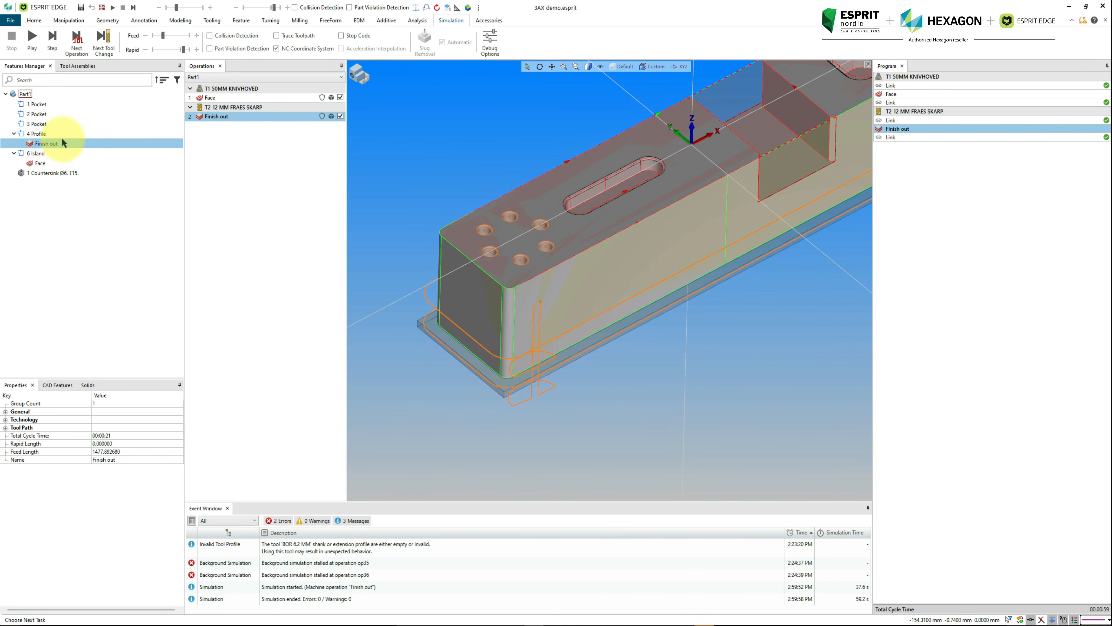
Start a pocketing operation on the open pocket across the middle of the part and set its roughing cut speed to 12000 RPM
left_click(45, 125)
left_click(42, 106)
middle_click_drag(647, 256, 450, 421)
scroll(570, 309, "up", 1)
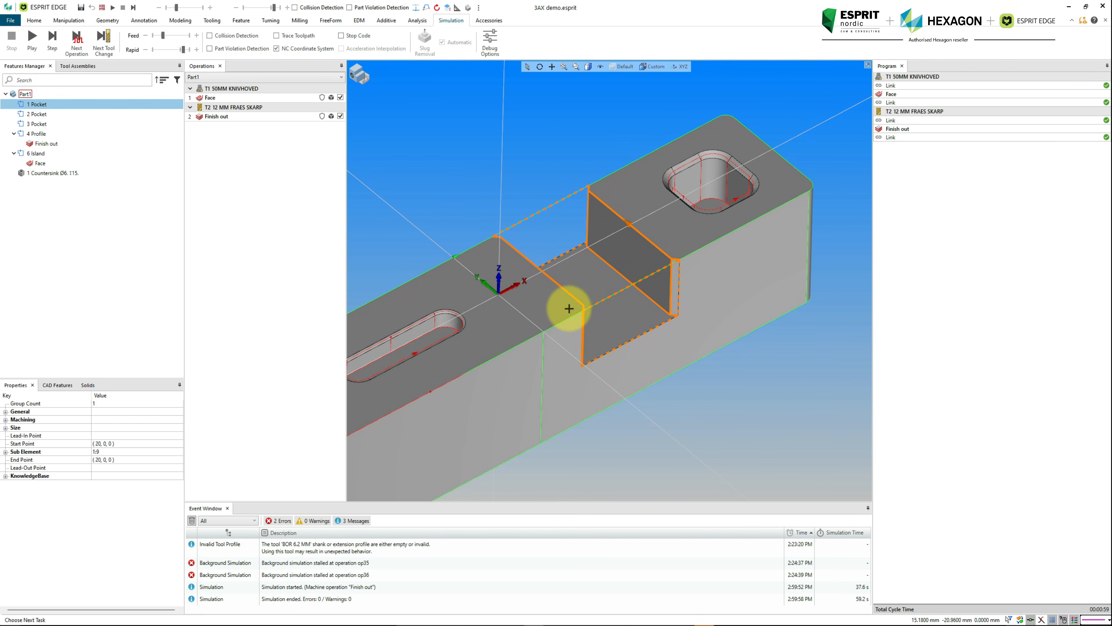
left_click(241, 20)
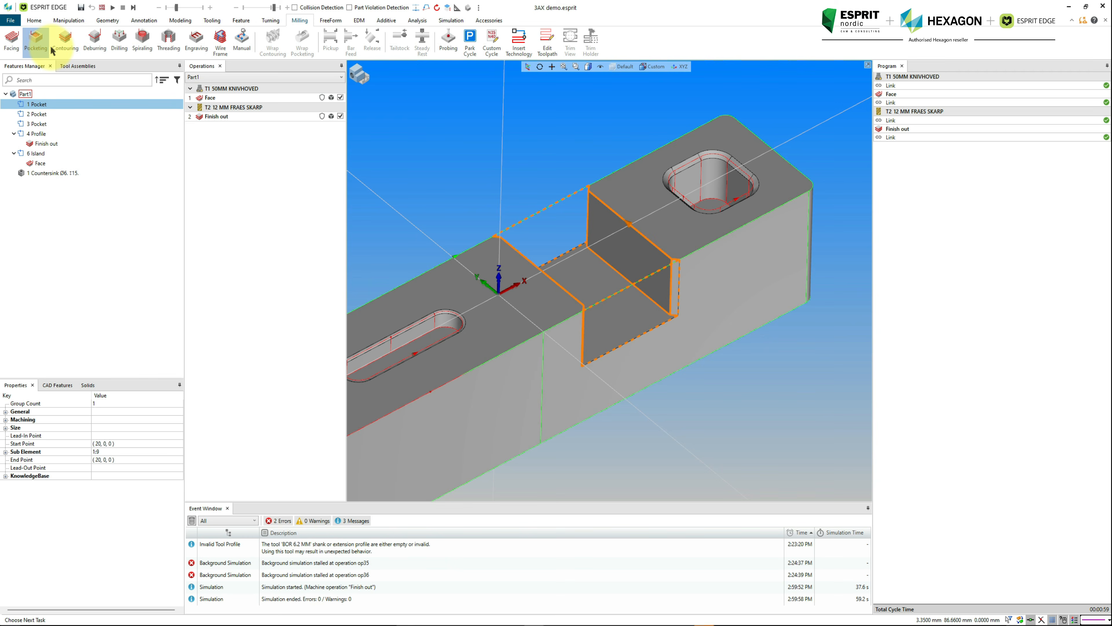
left_click(34, 41)
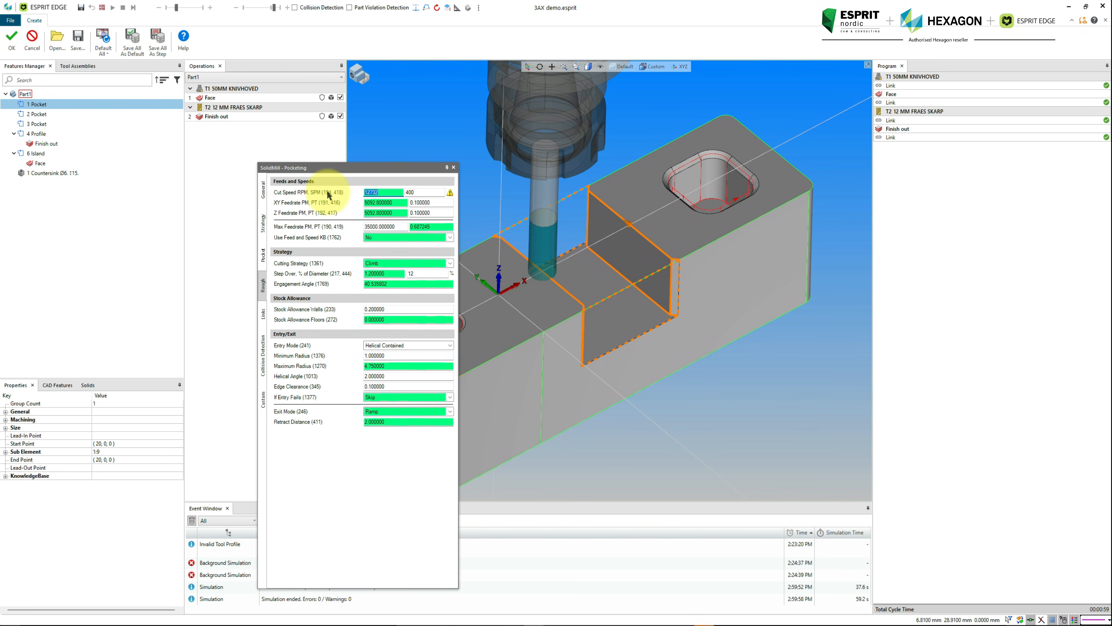
type("00")
key("Tab")
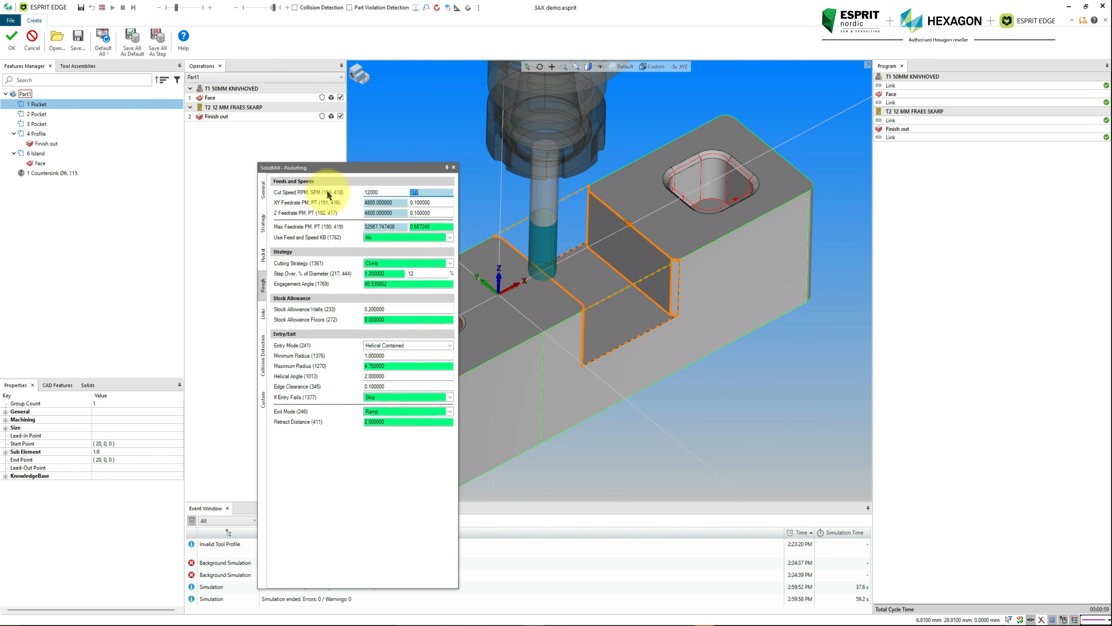
Review the ProfitMilling strategy, pocket, rough, link and collision settings, create the Skrub operation with the 10MM FRAES SKARP tool, and inspect its toolpath
left_click(263, 193)
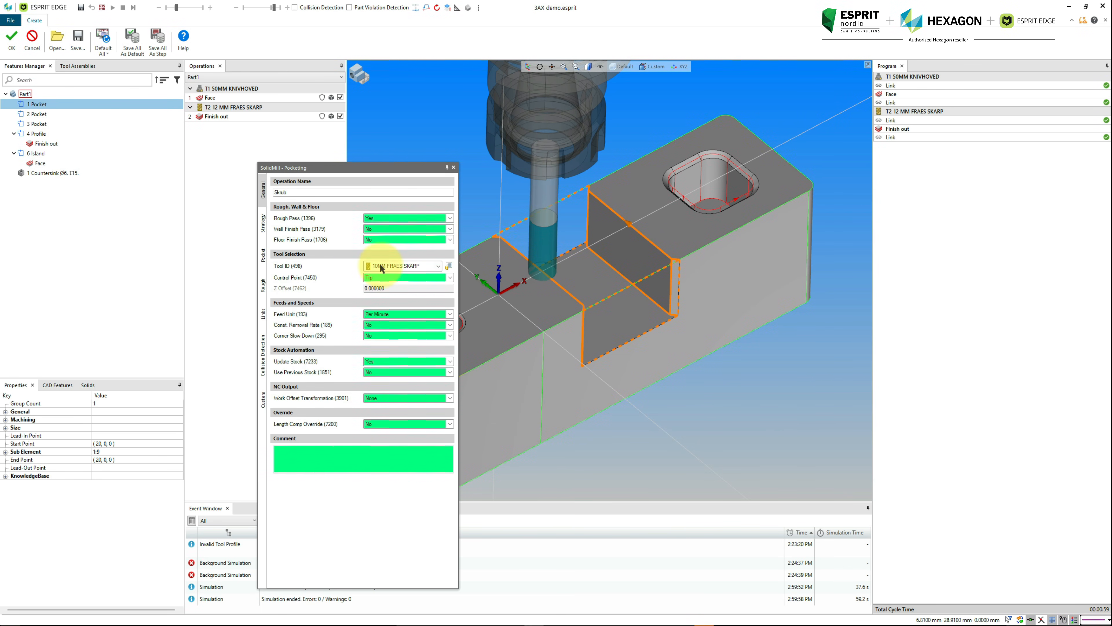
left_click(262, 223)
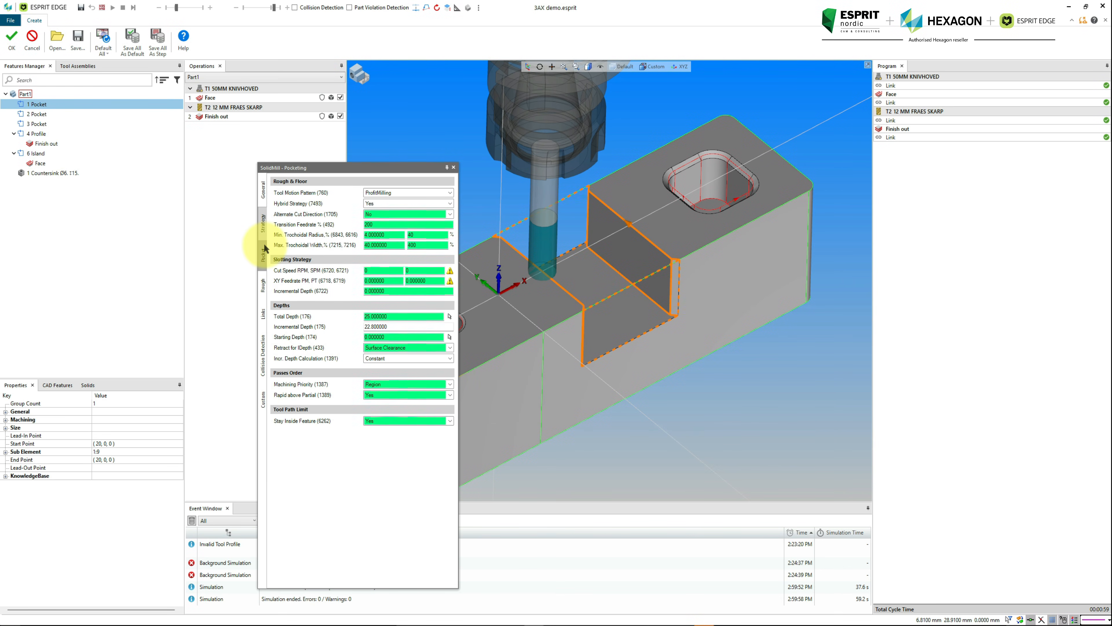
left_click(264, 254)
left_click(262, 224)
left_click(264, 249)
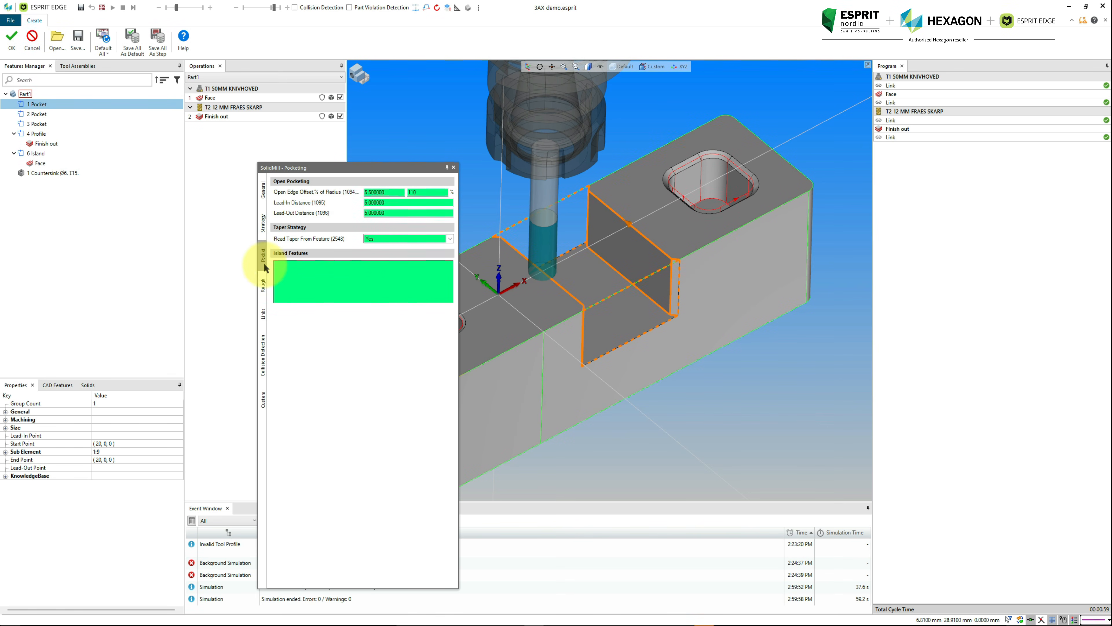
left_click(264, 284)
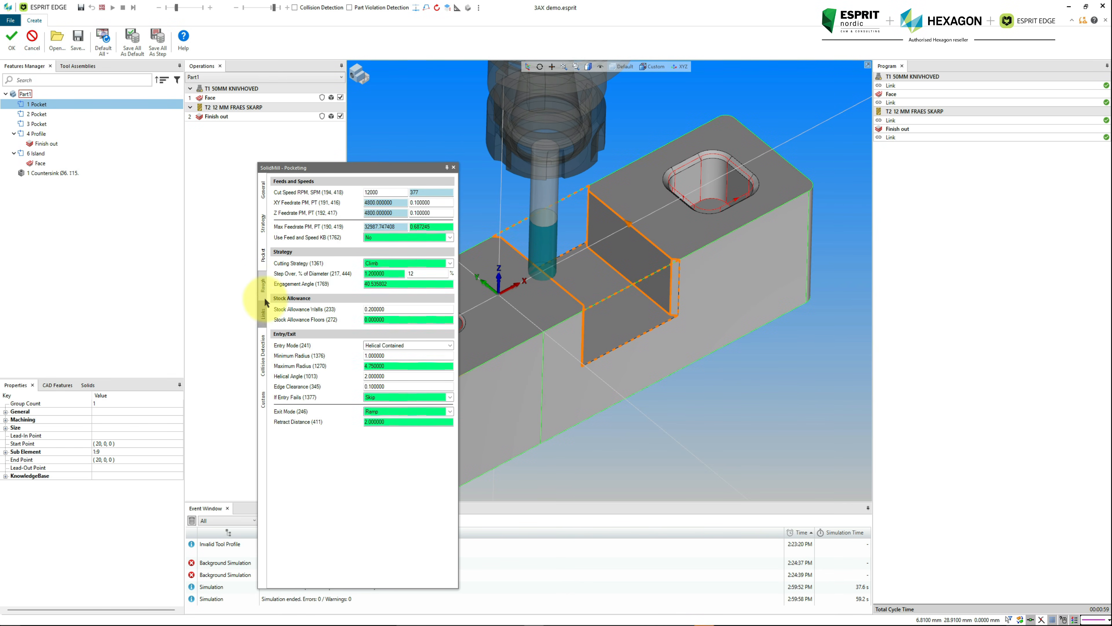
left_click(264, 313)
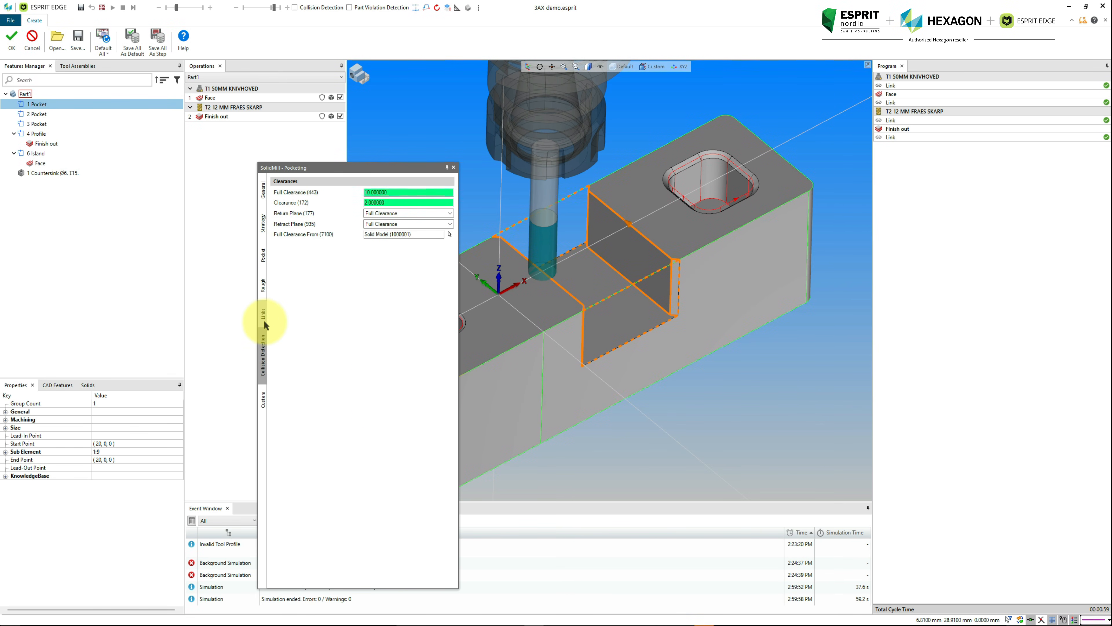
left_click(264, 342)
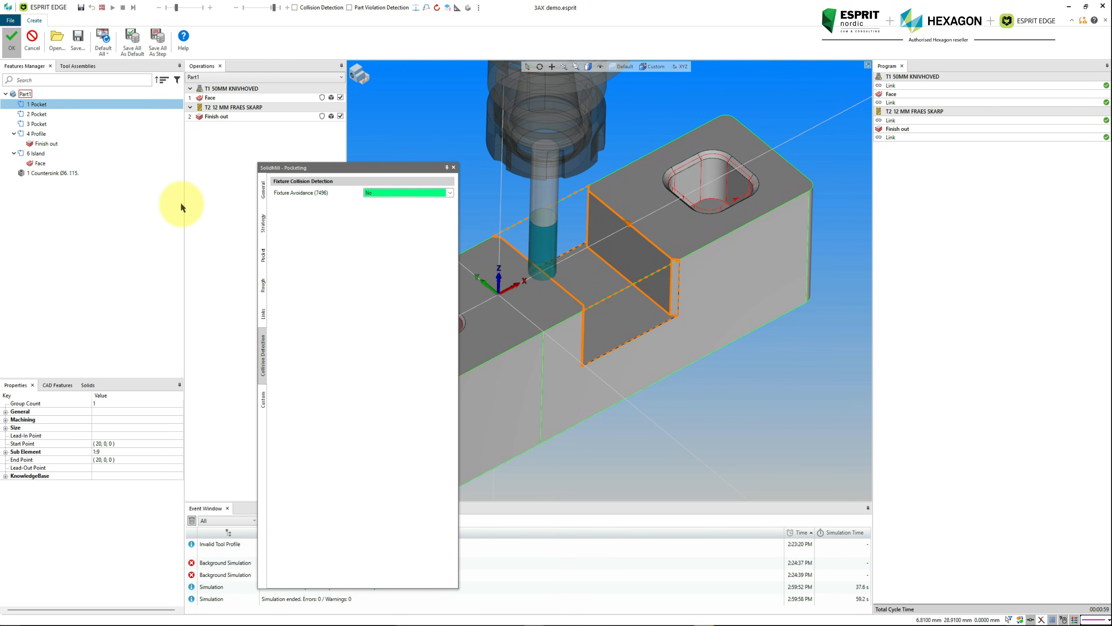
key("Return")
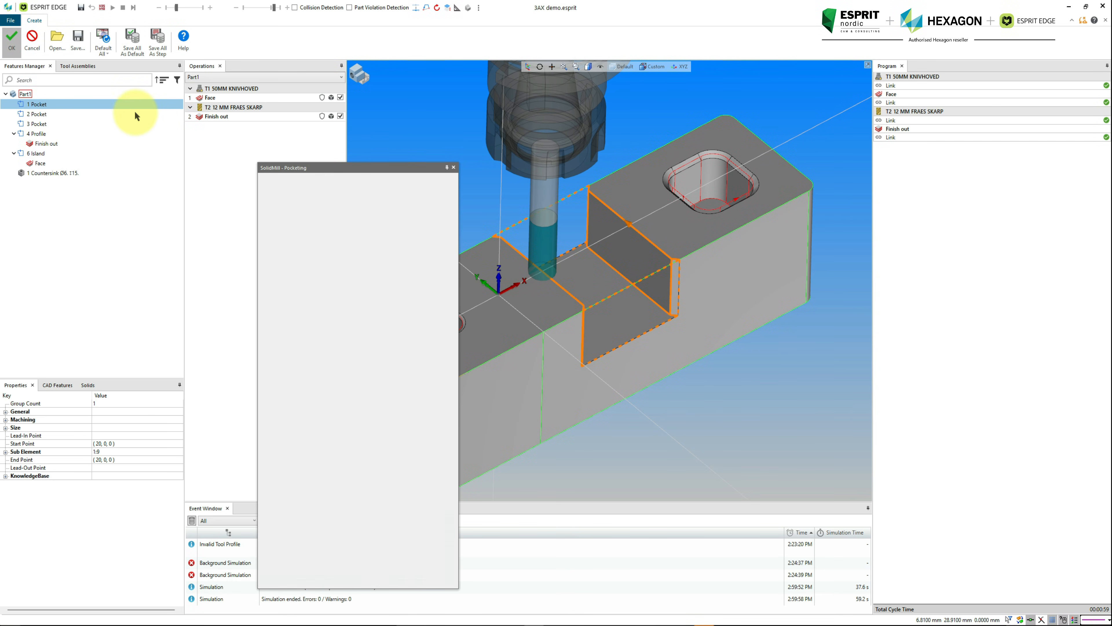
left_click(50, 114)
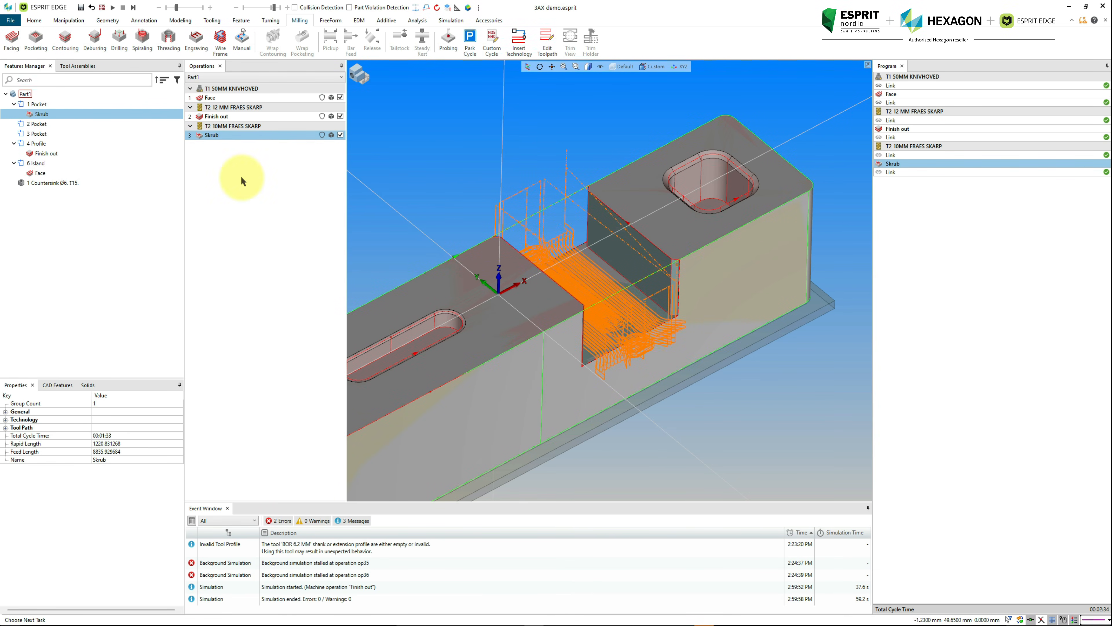
middle_click_drag(583, 280, 571, 261)
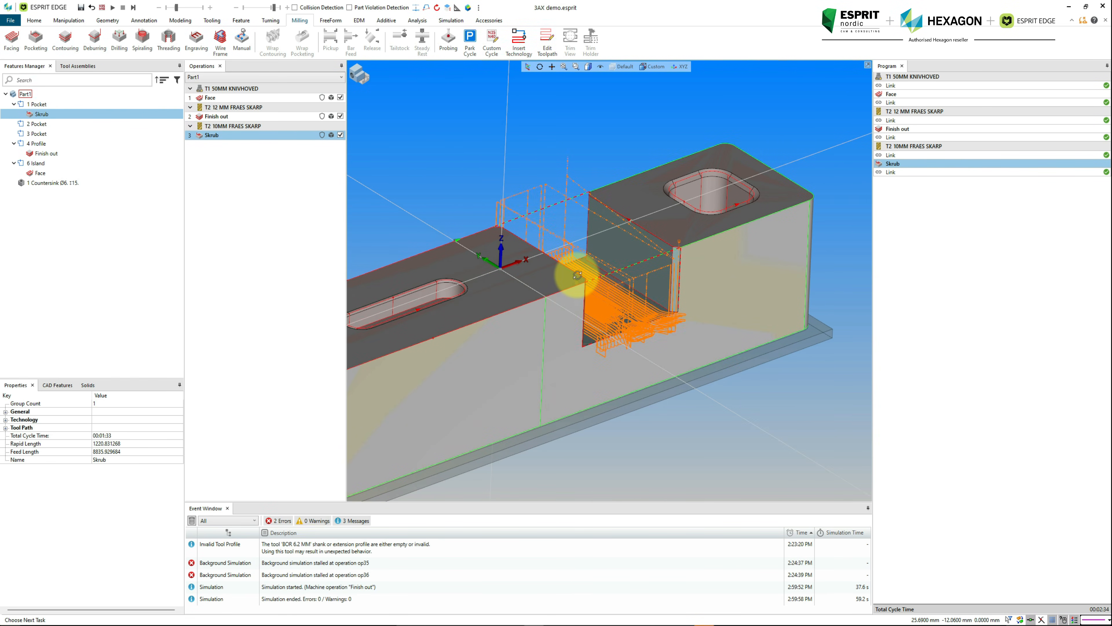
Copy the Skrub operation from the open middle pocket onto the rounded square pocket (3 Pocket) and inspect its toolpath
left_click(41, 124)
middle_click_drag(577, 204, 517, 208)
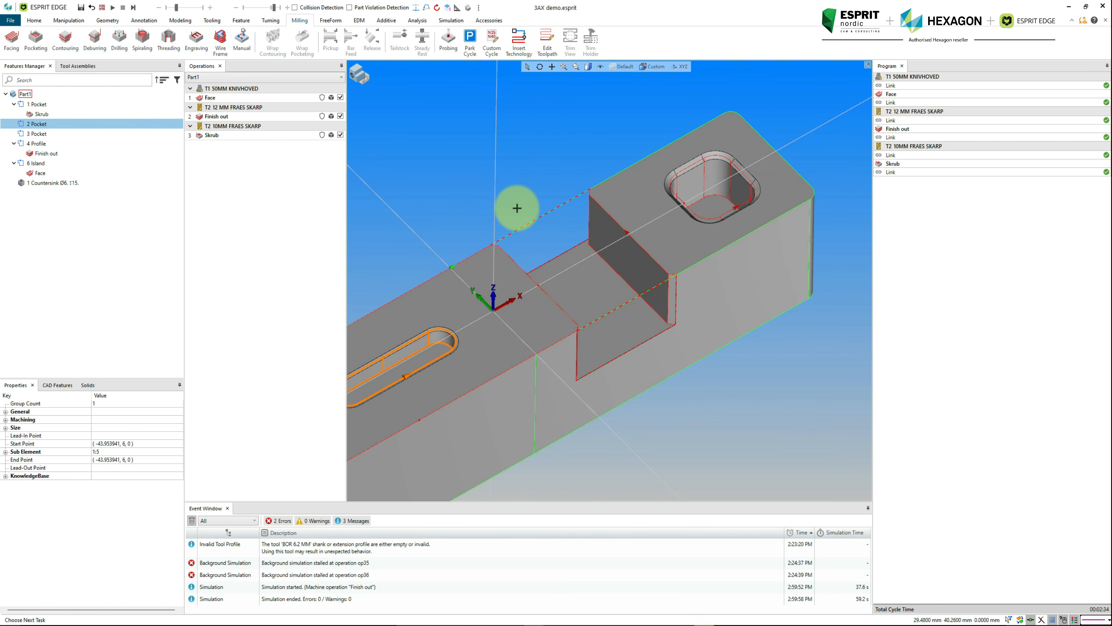
left_click(37, 132)
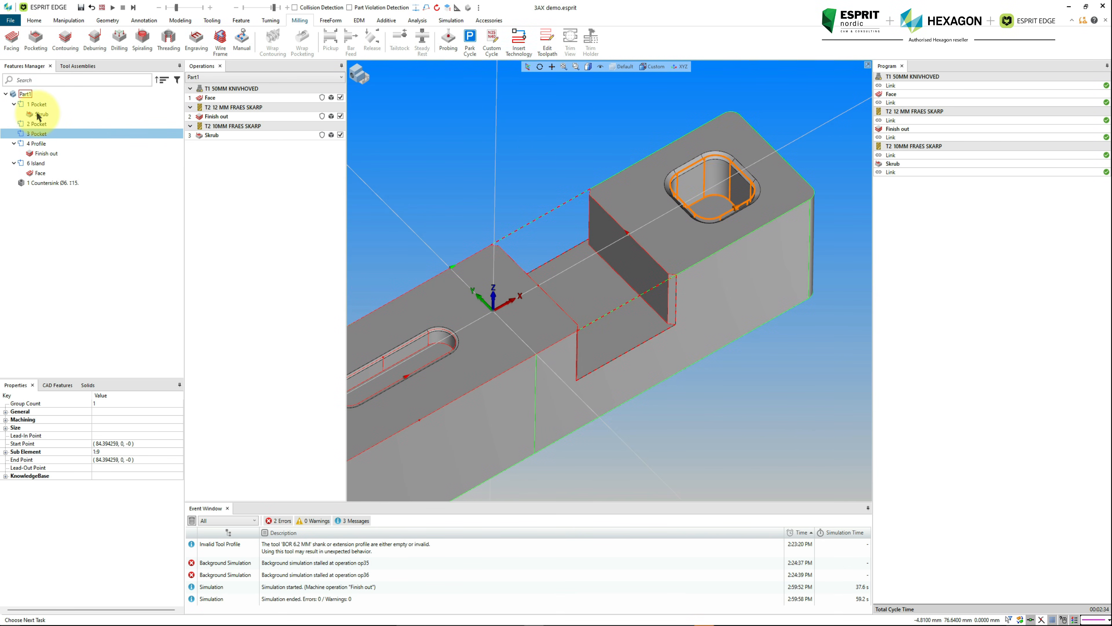
mouse_move(39, 116)
left_mouse_down()
mouse_move(55, 112)
mouse_move(35, 119)
mouse_move(48, 132)
mouse_move(35, 110)
left_mouse_up()
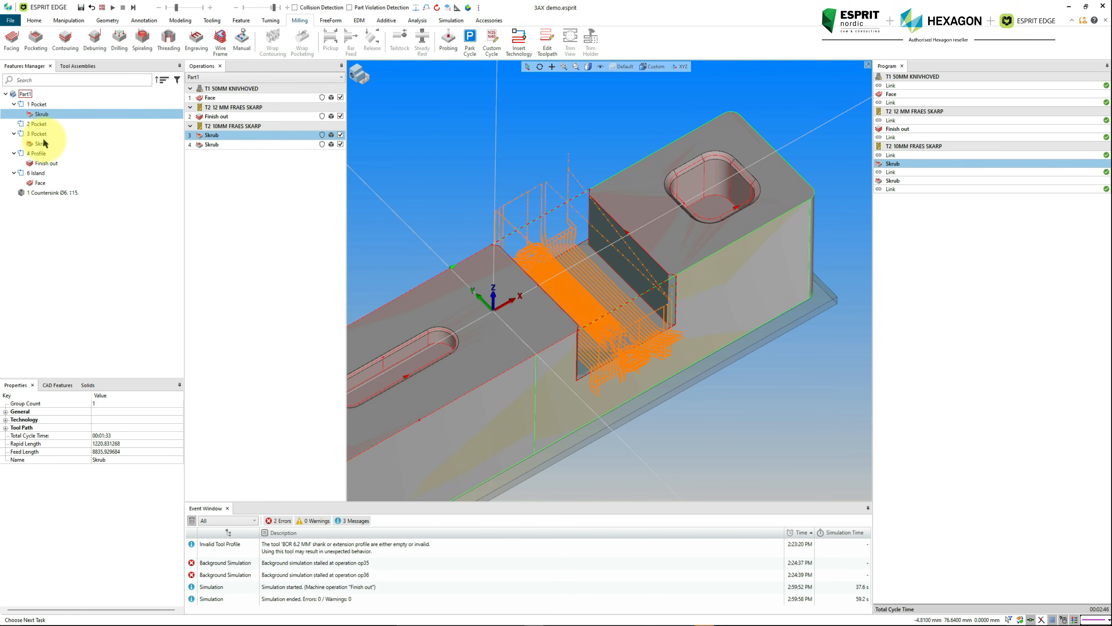
left_click(42, 143)
scroll(747, 188, "up", 5)
middle_click_drag(738, 187, 722, 205)
scroll(725, 202, "down", 8)
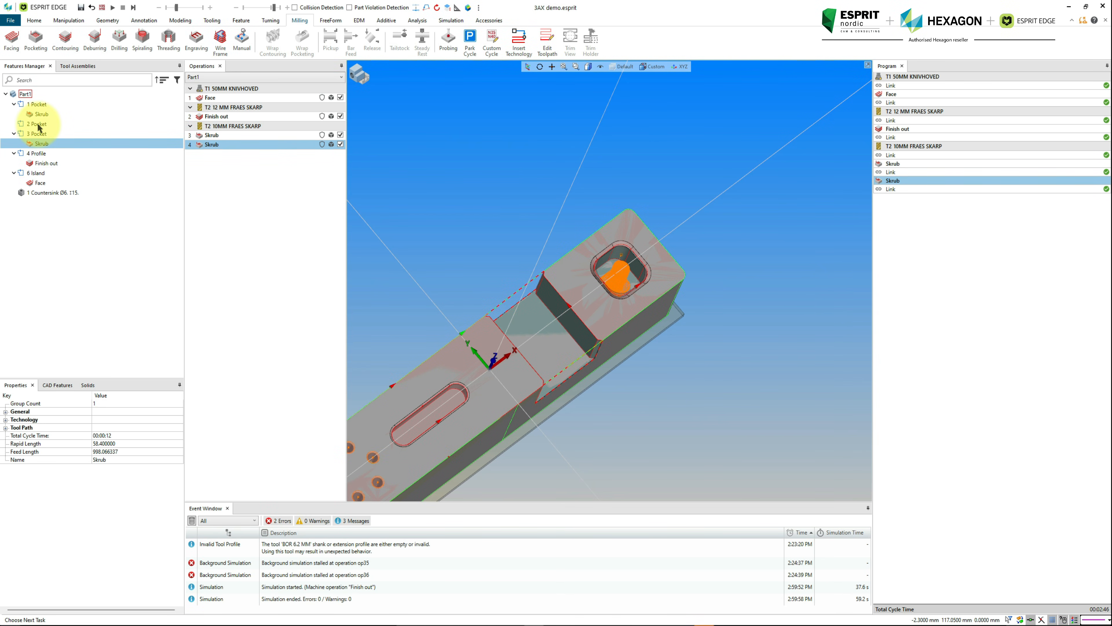
Start a contouring operation on the long slot pocket (2 Pocket) and assign the 10MM FRAES SKARP tool
left_click(38, 125)
scroll(581, 423, "down", 3)
scroll(481, 369, "up", 7)
middle_click_drag(559, 373, 536, 348)
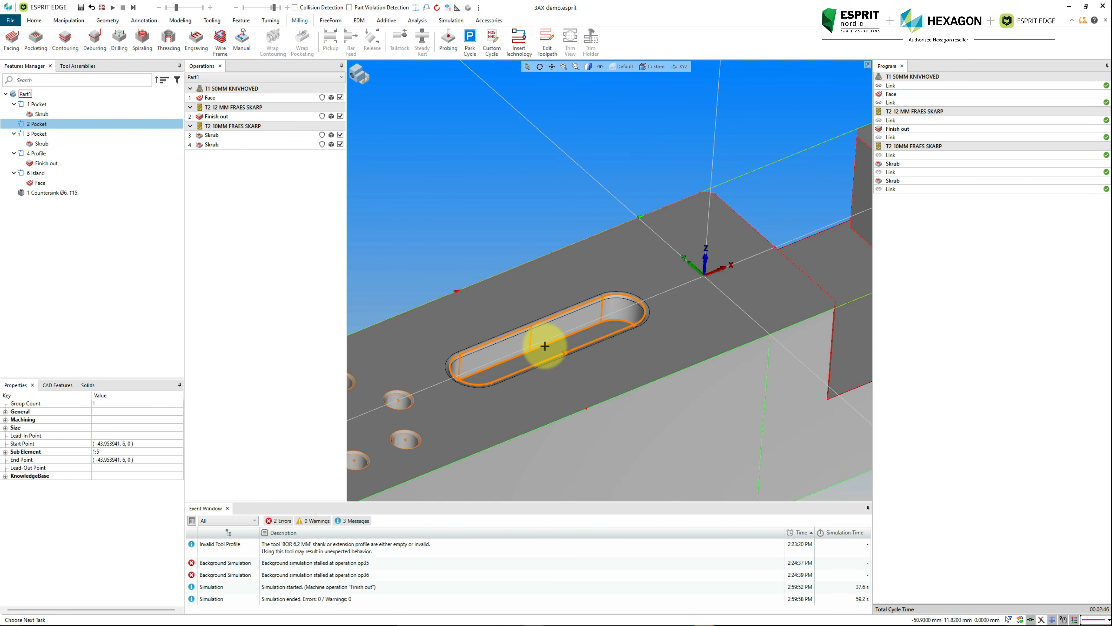
left_click(60, 44)
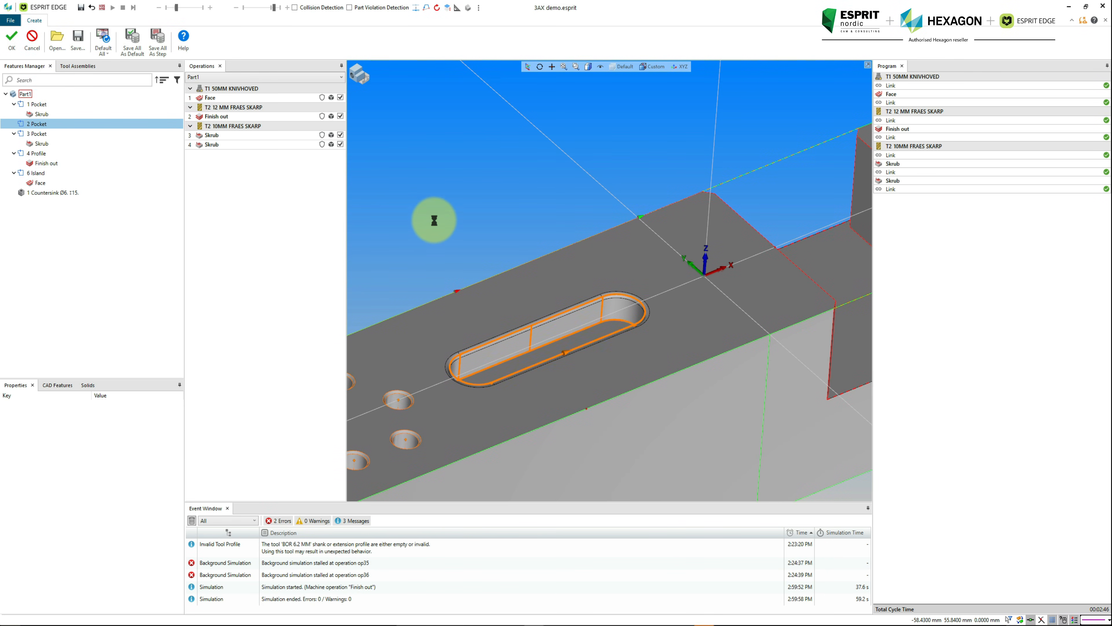
left_click(262, 188)
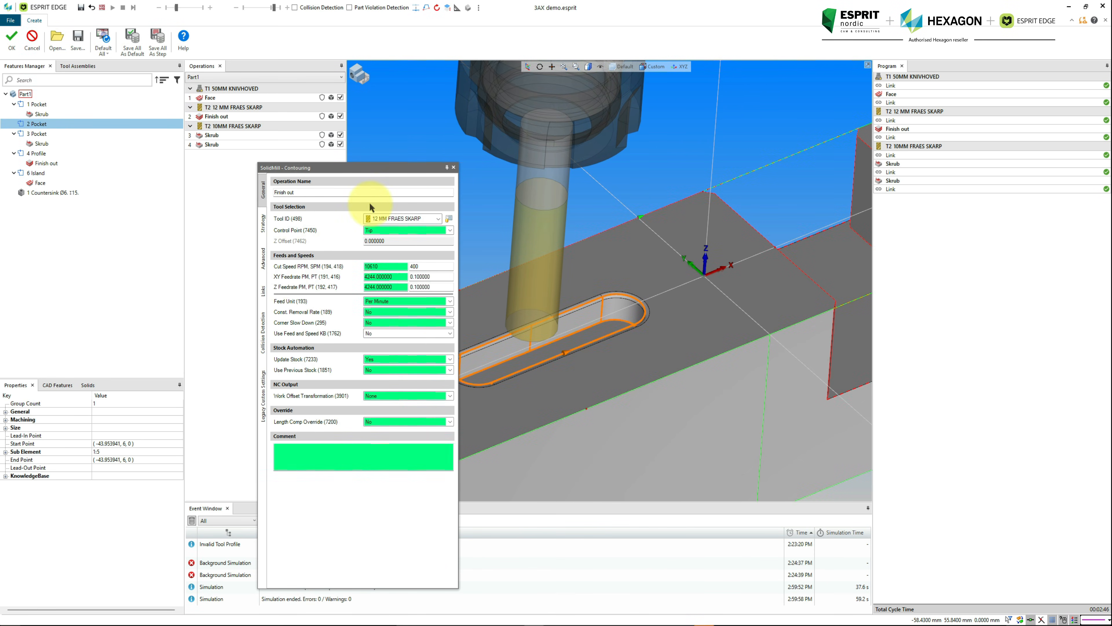
left_click(407, 218)
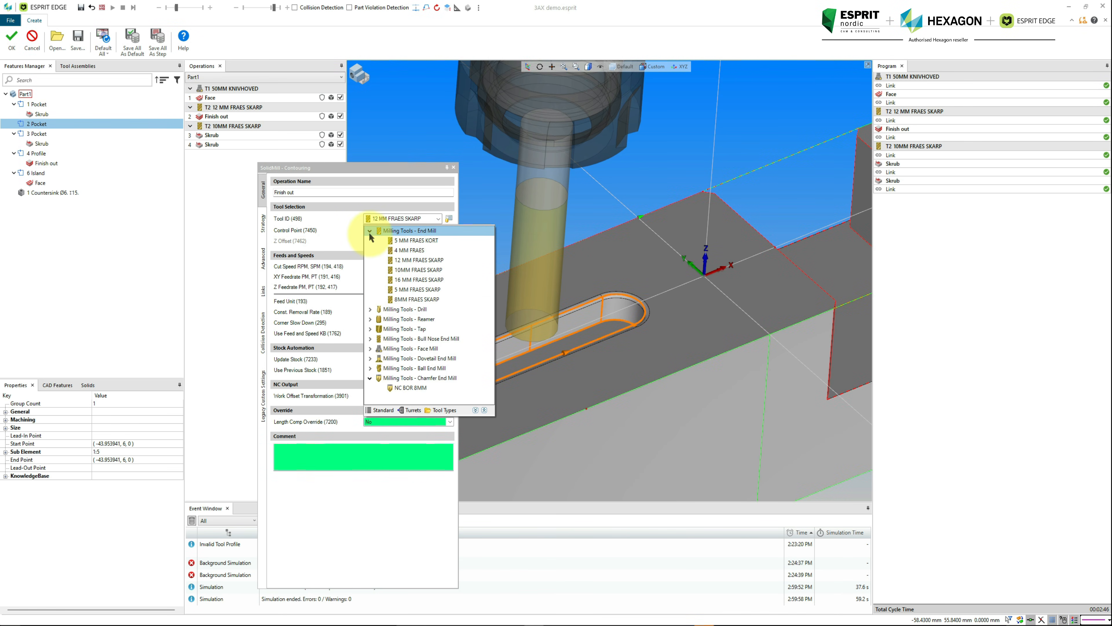
left_click(412, 270)
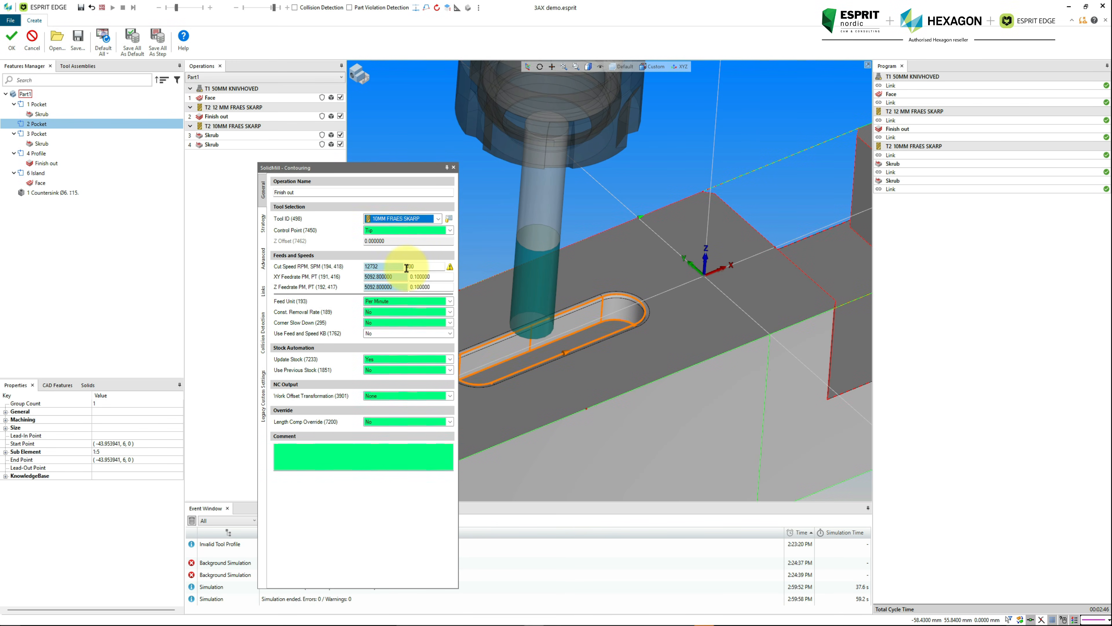
Set the contouring operation's cut speed to 12000 RPM and name the operation SLOT
double_click(403, 266)
type("12000")
key("Return")
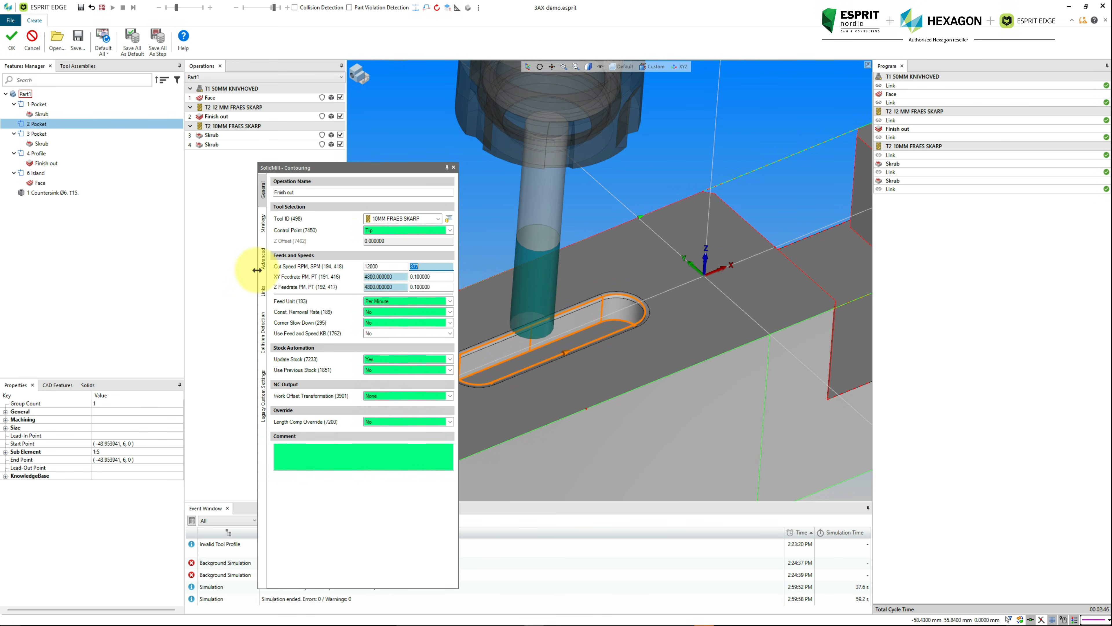
left_click_drag(306, 193, 213, 197)
type("SLOT")
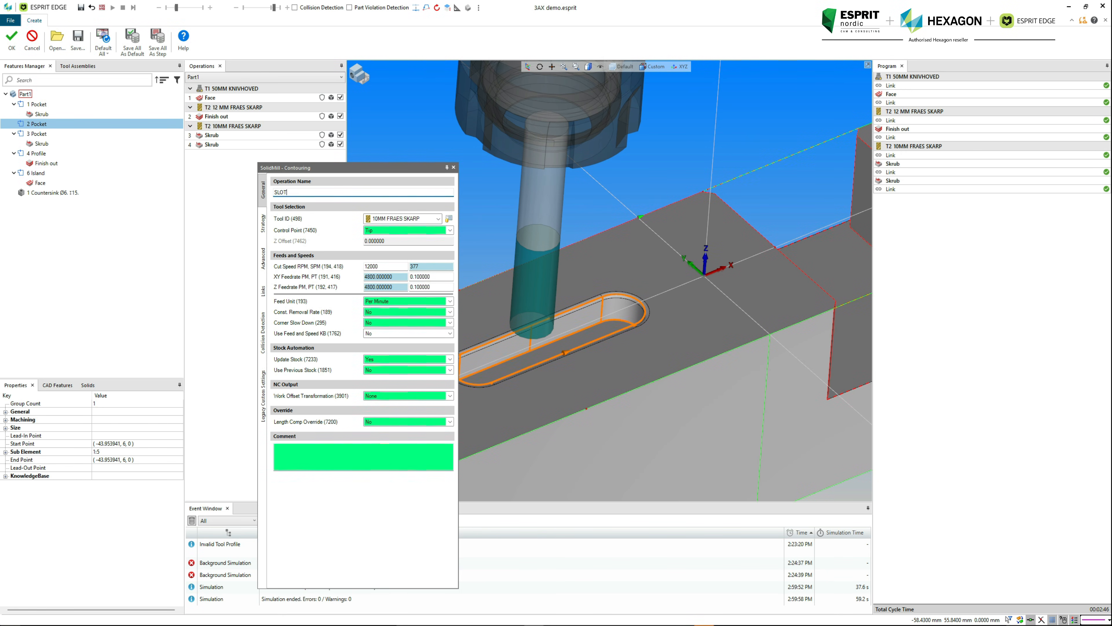
Set the SLOT operation's process order to Depth and its spiral move to Yes
left_click(263, 222)
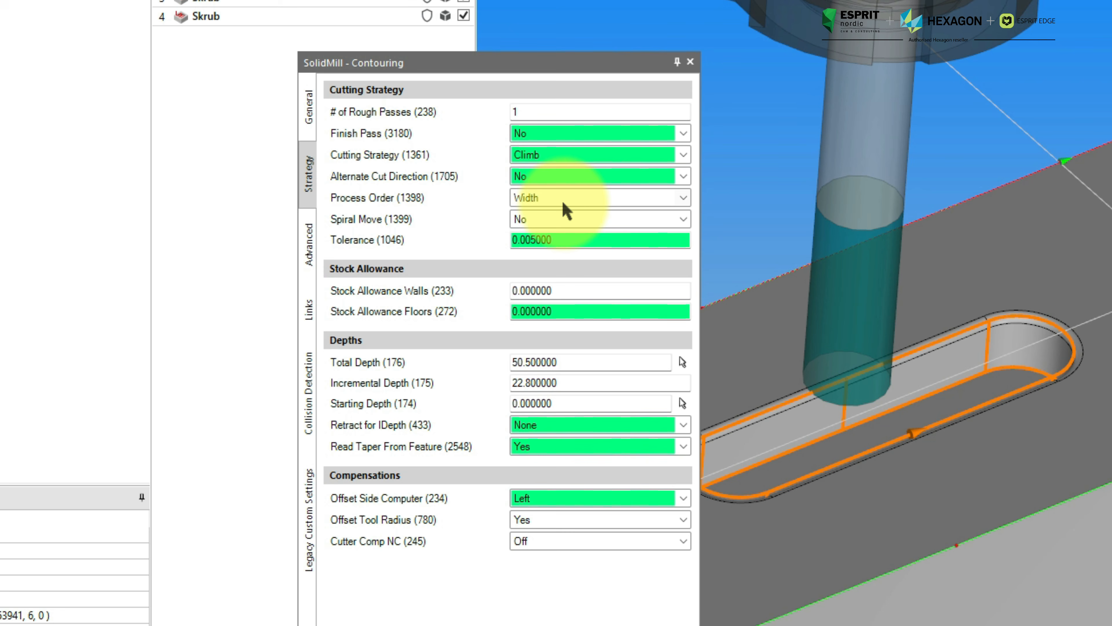
double_click(423, 230)
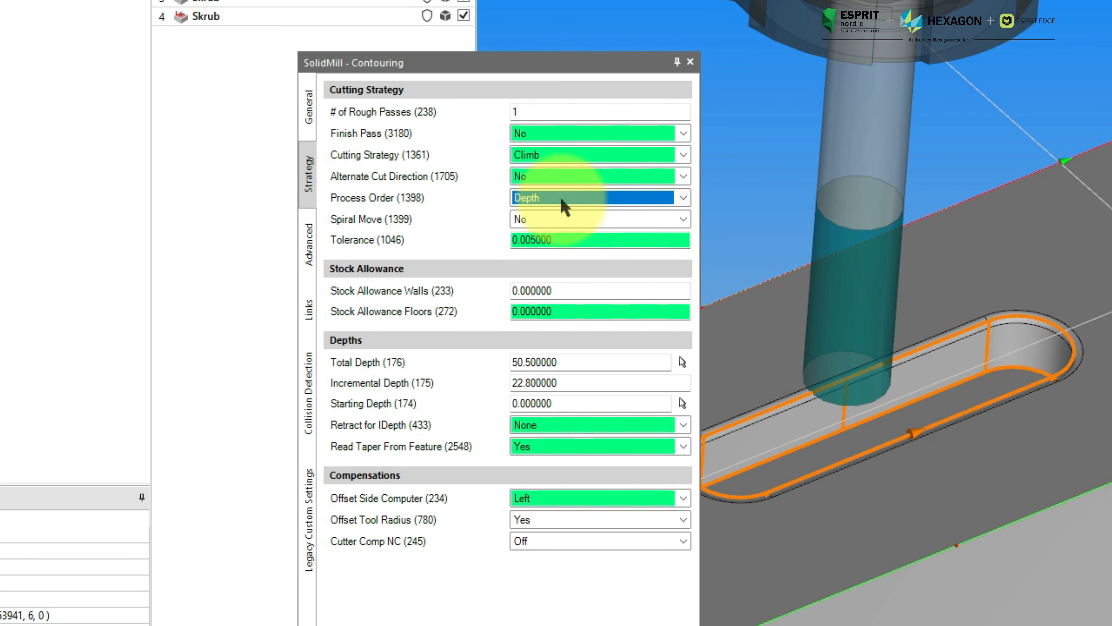
double_click(423, 236)
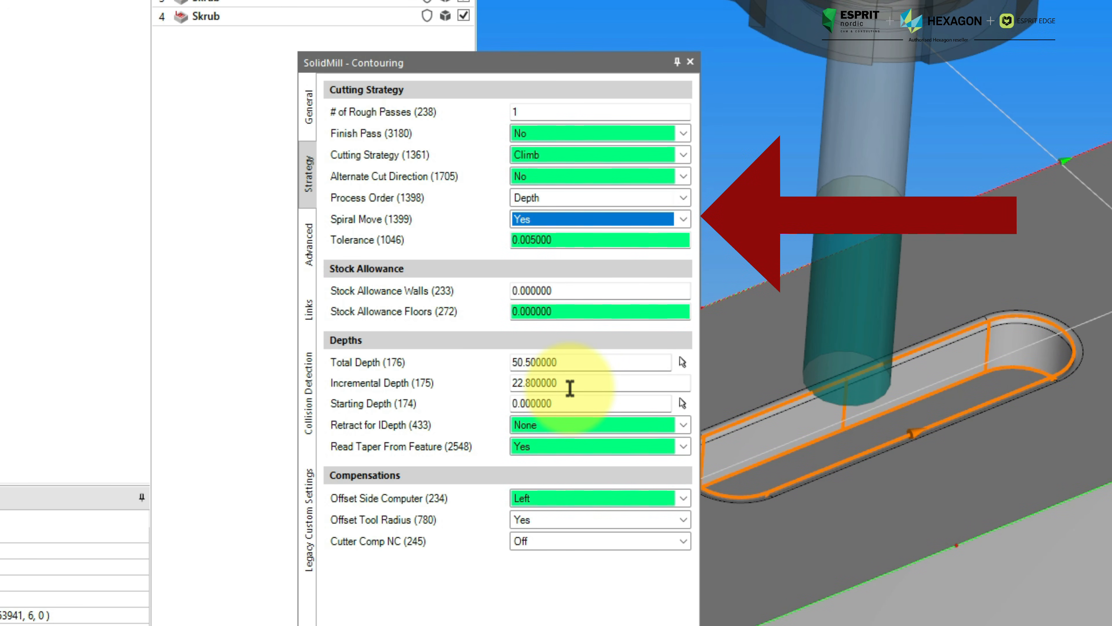
Restore the slot's default total depth of 7 mm and set the incremental depth to 1.5 mm and starting depth to -0.5 mm
right_click(593, 362)
left_click(701, 417)
left_click(566, 382)
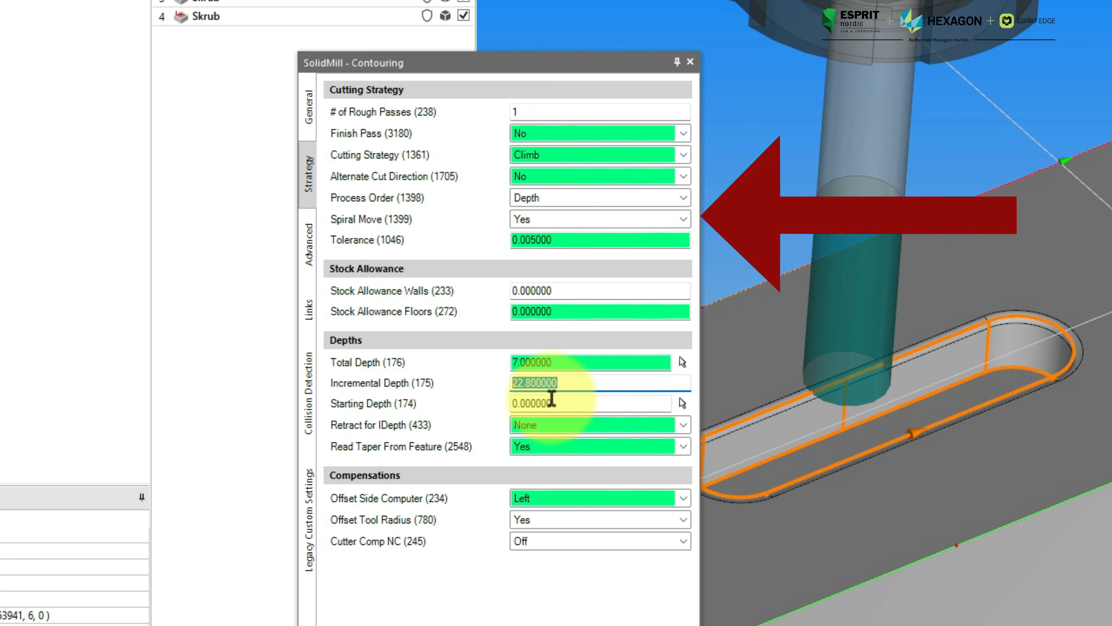
type("1.5")
left_click(569, 401)
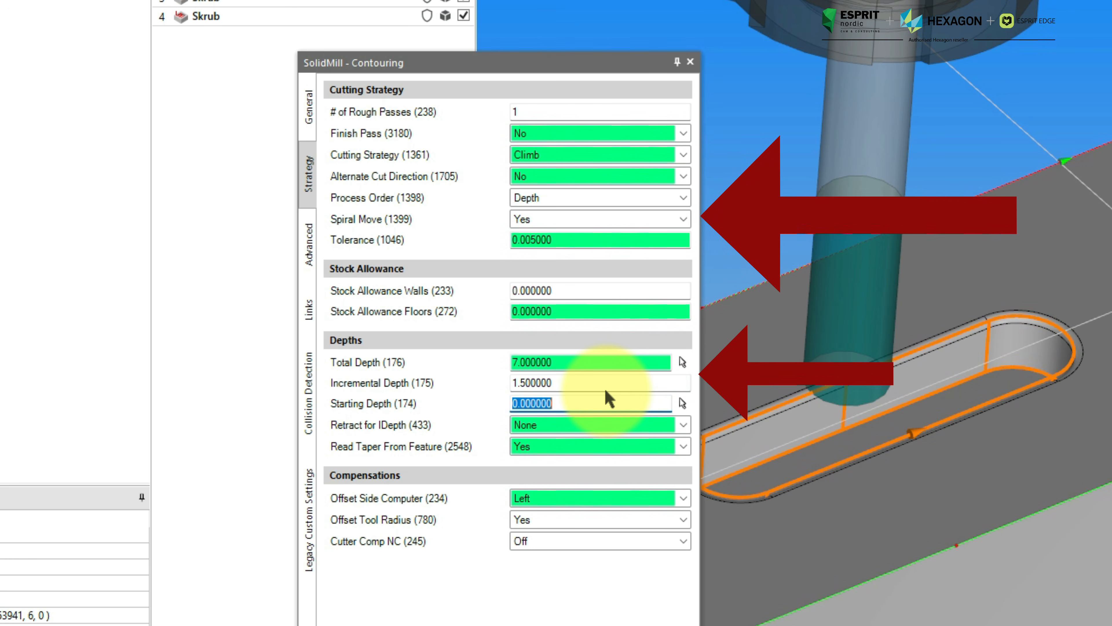
type("-0.5")
key("Return")
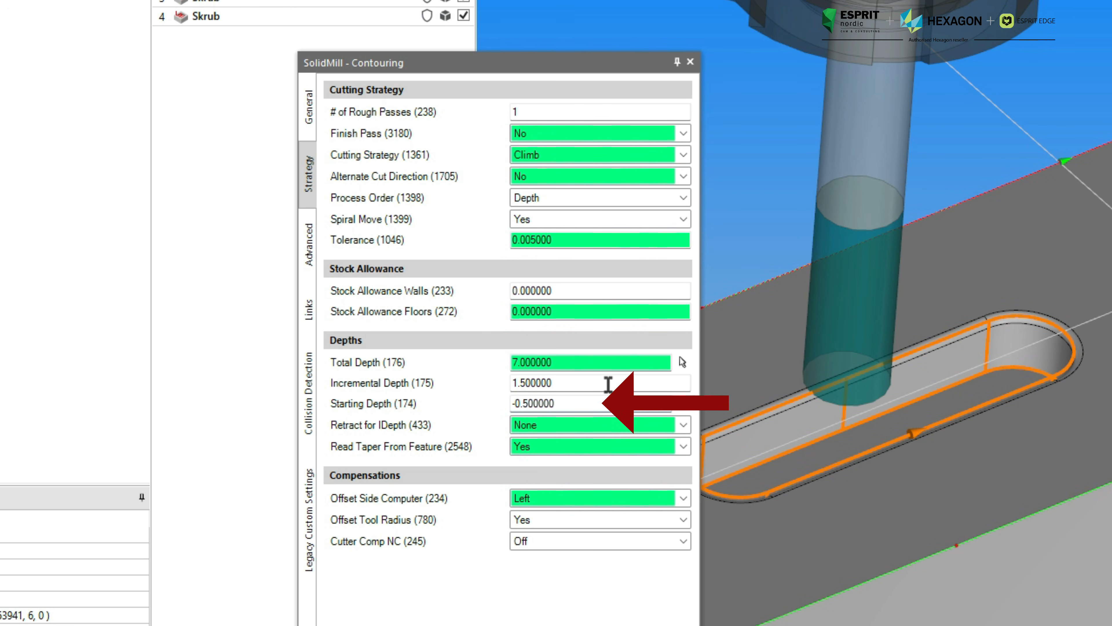
Set the slot's lead-in type to Distance, with both the lead-in and lead-out distances at 0.5 mm
left_click(309, 306)
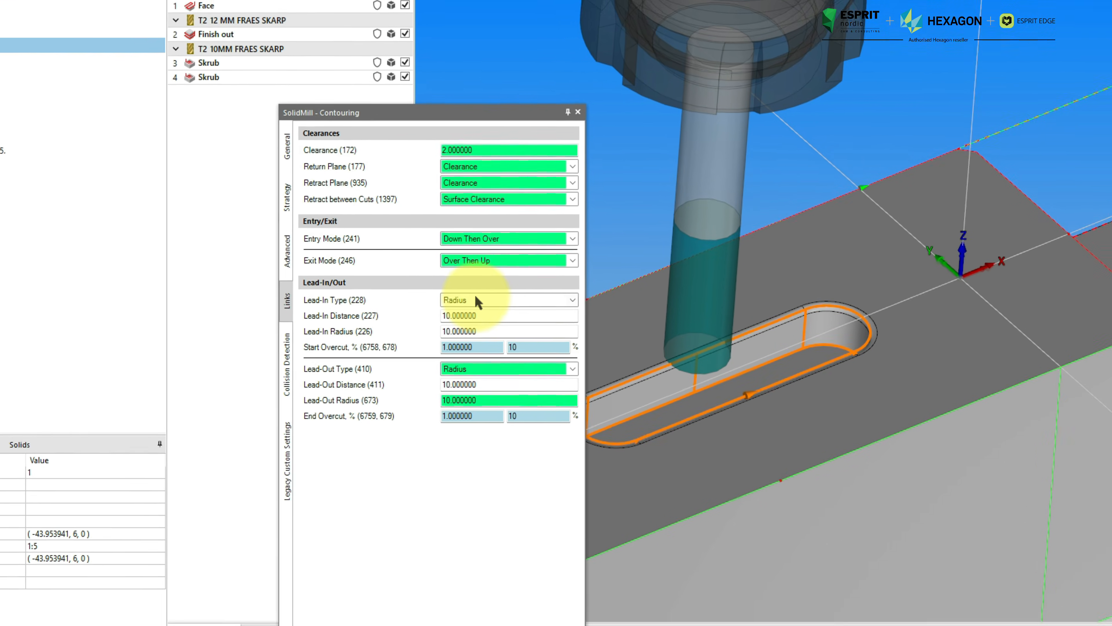
left_click(557, 308)
left_click(544, 351)
left_click_drag(583, 329, 440, 330)
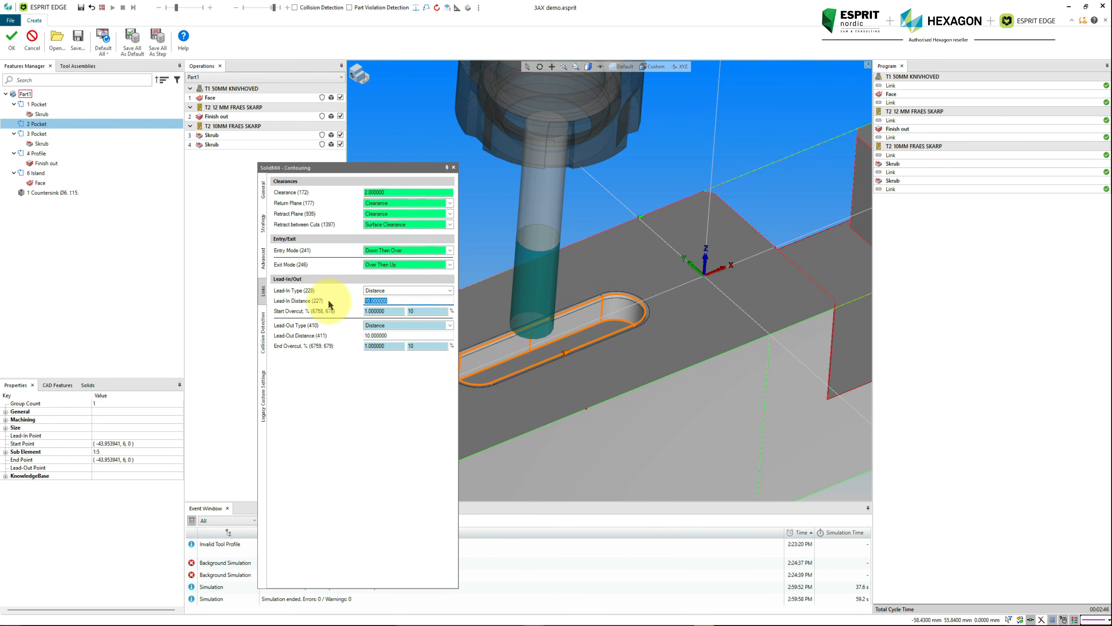
type("0.5")
key("Tab")
type("0.5")
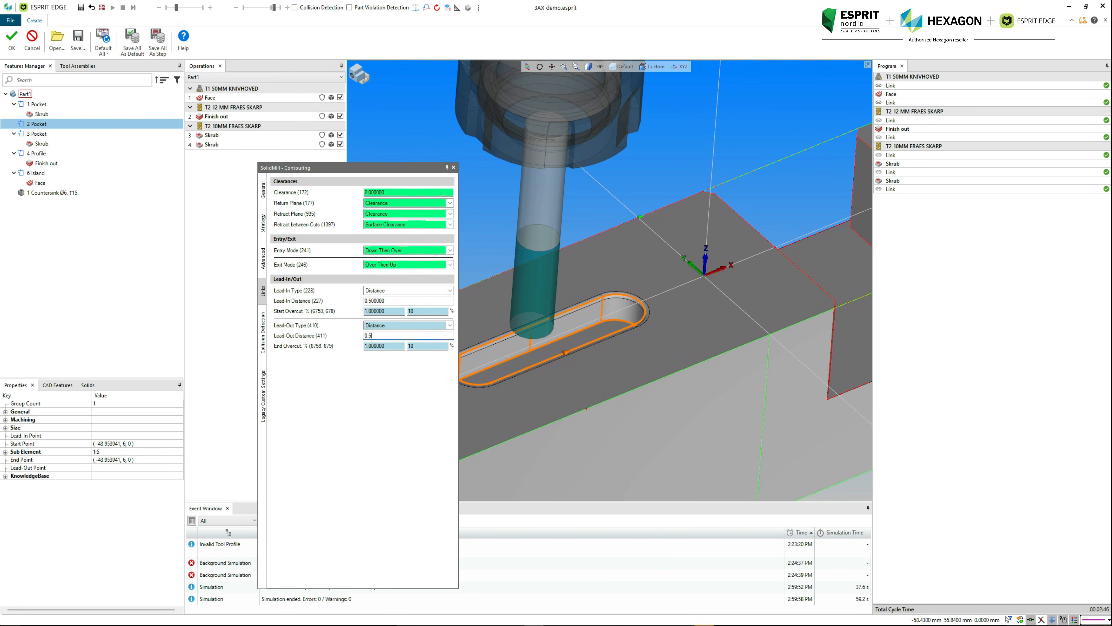
Create the SLOT operation and inspect its spiral toolpath inside the slot
key("Return")
left_click(228, 154)
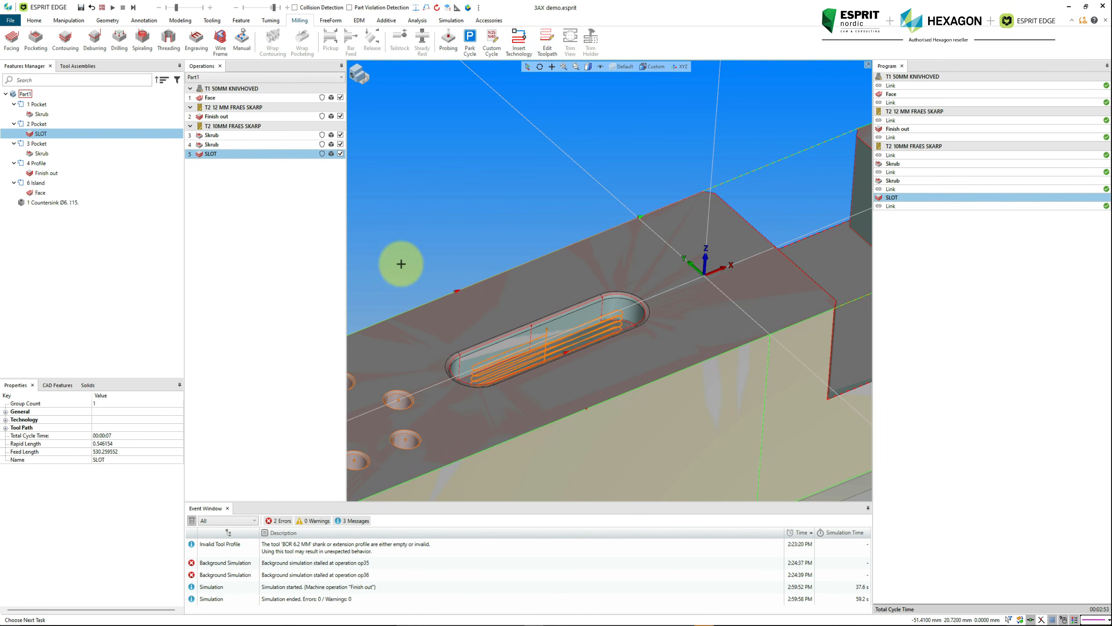
middle_click_drag(536, 330, 590, 318)
scroll(534, 335, "up", 5)
scroll(590, 318, "down", 6)
scroll(542, 318, "down", 5)
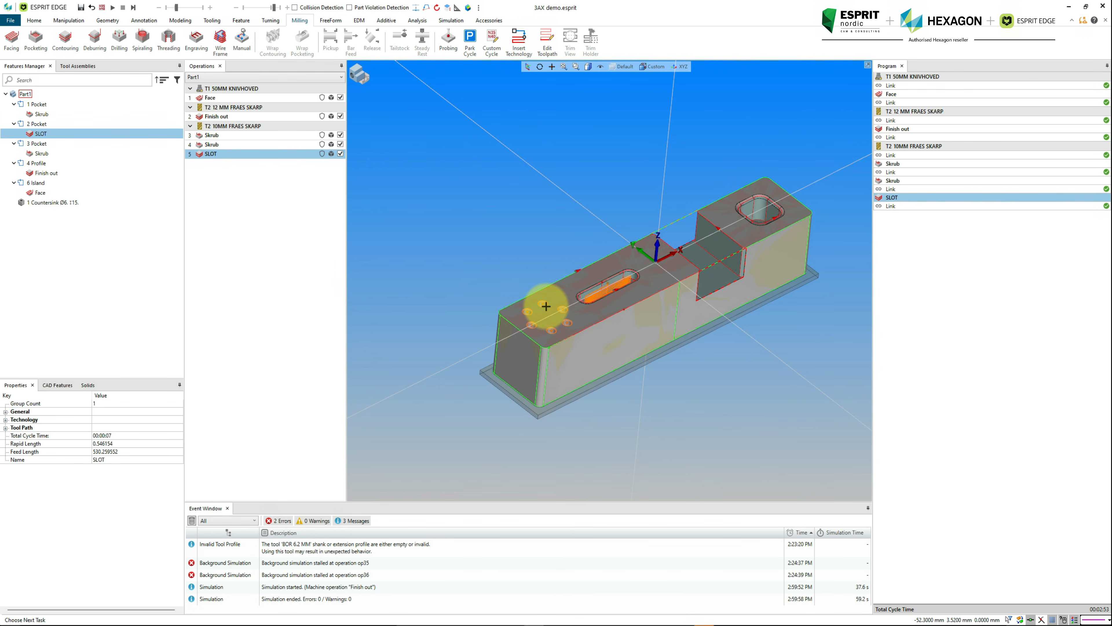
Start a hole machining operation on the six countersunk holes and name it M8 DRILL
scroll(683, 261, "up", 3)
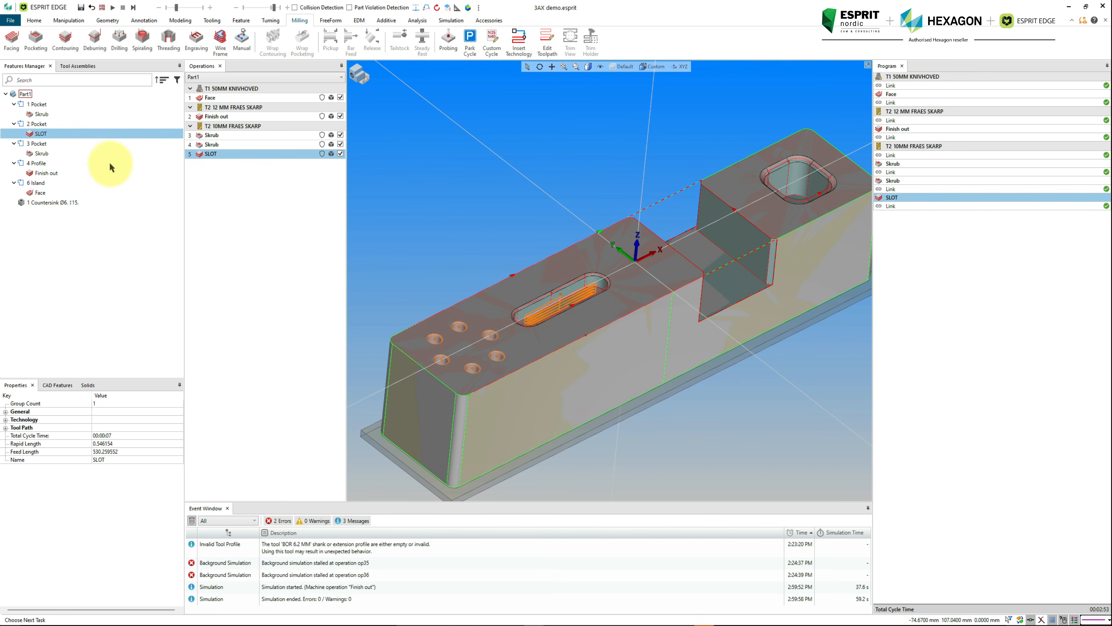
left_click(43, 204)
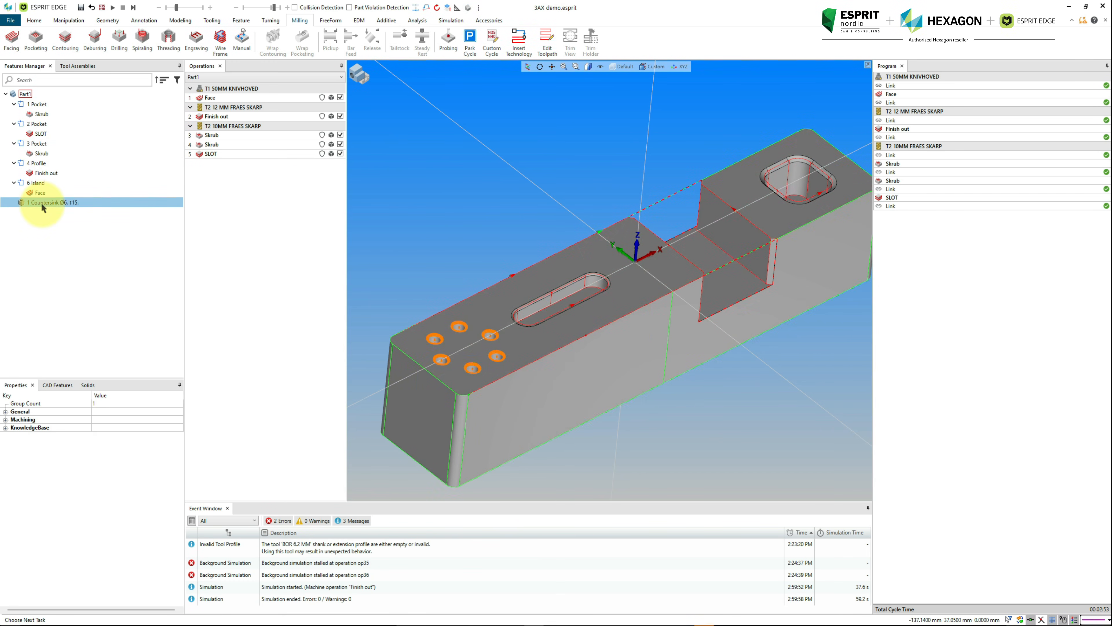
left_click(118, 42)
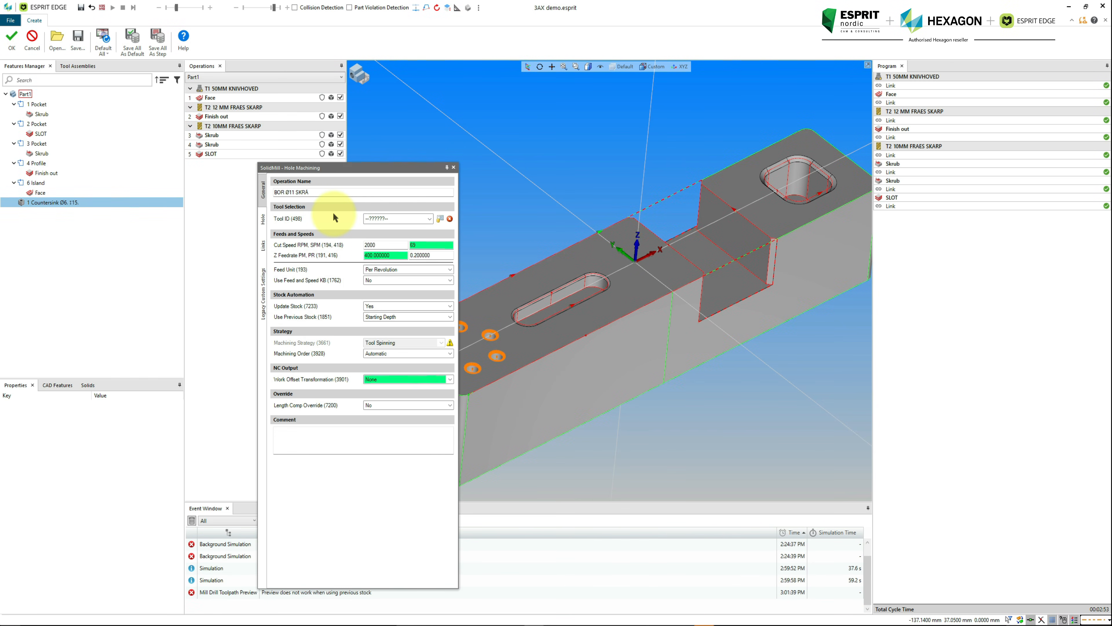
triple_click(333, 194)
type("M8 DRILL")
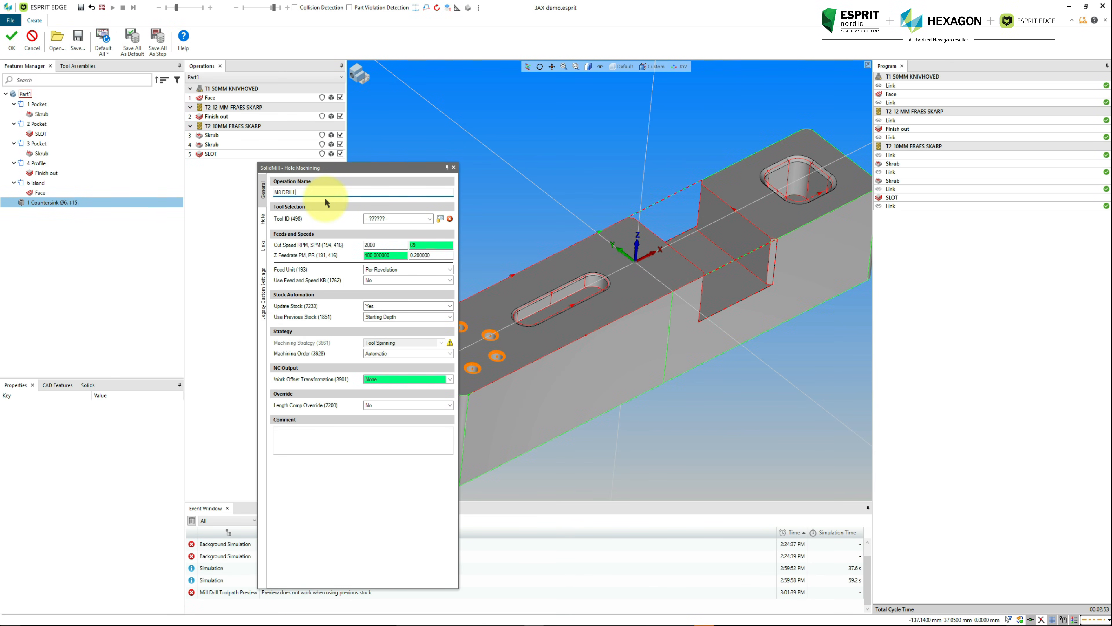
Choose the BOR 7.9MM drill as the tool for the M8 DRILL operation
left_click(373, 218)
left_click(371, 230)
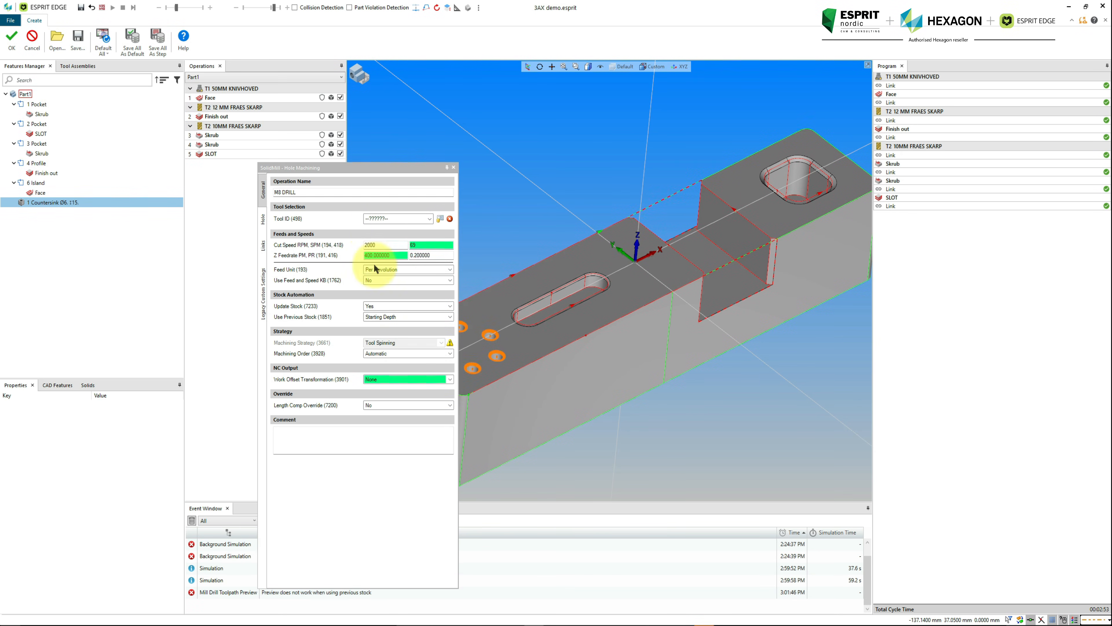
left_click(379, 221)
left_click(371, 230)
left_click(371, 240)
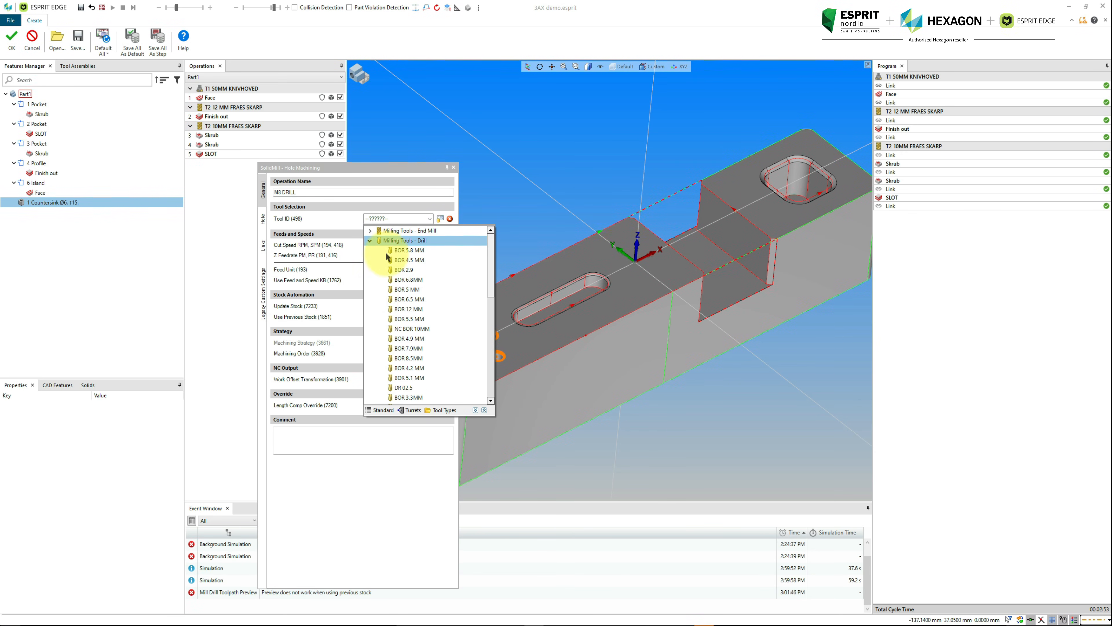
scroll(425, 326, "down", 3)
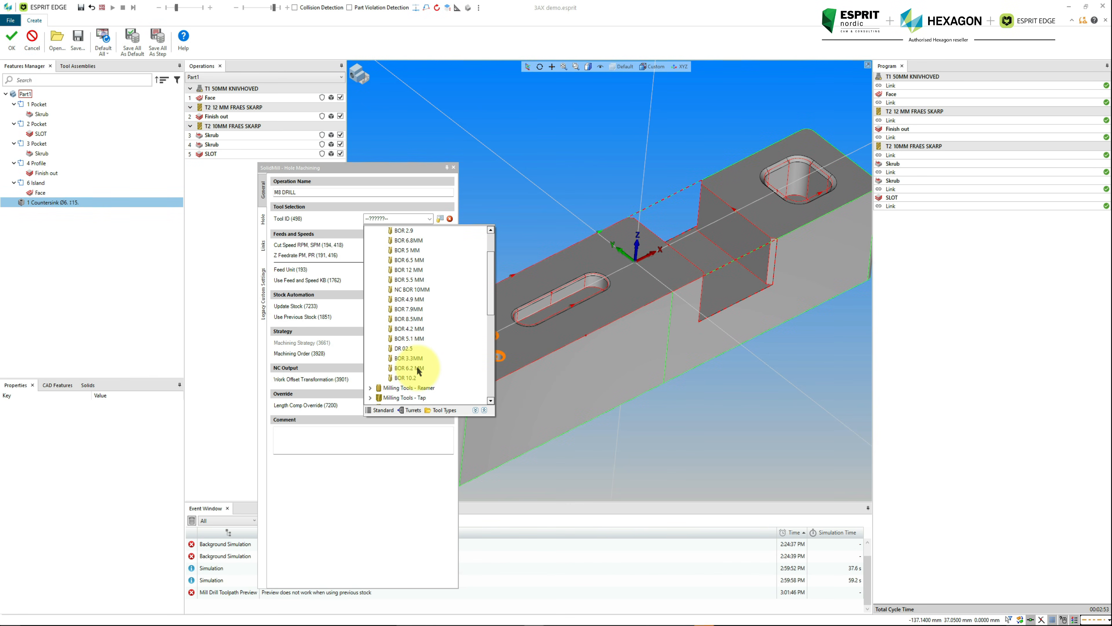
left_click(410, 309)
Assign the BOR 6.2 MM drill to the M8 DRILL operation
left_click(397, 219)
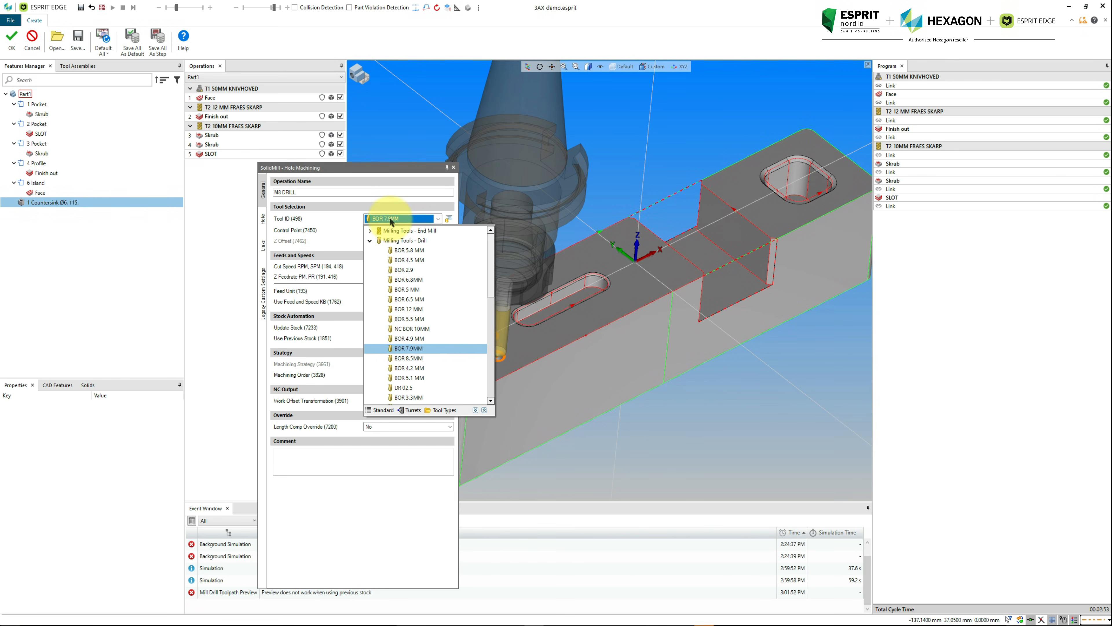
scroll(416, 390, "down", 2)
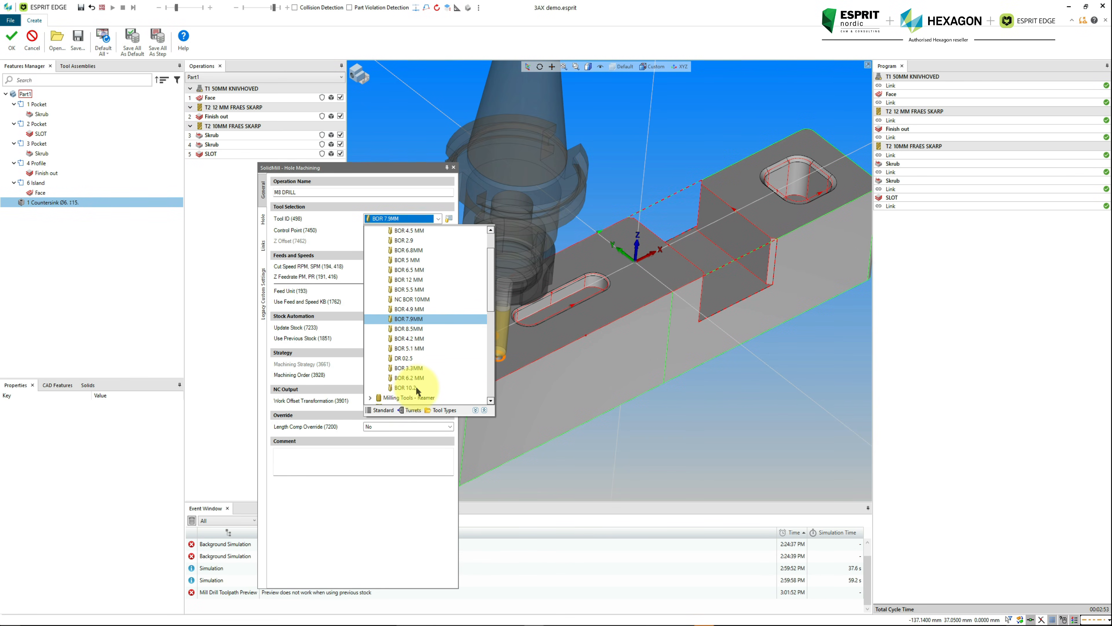
left_click(414, 388)
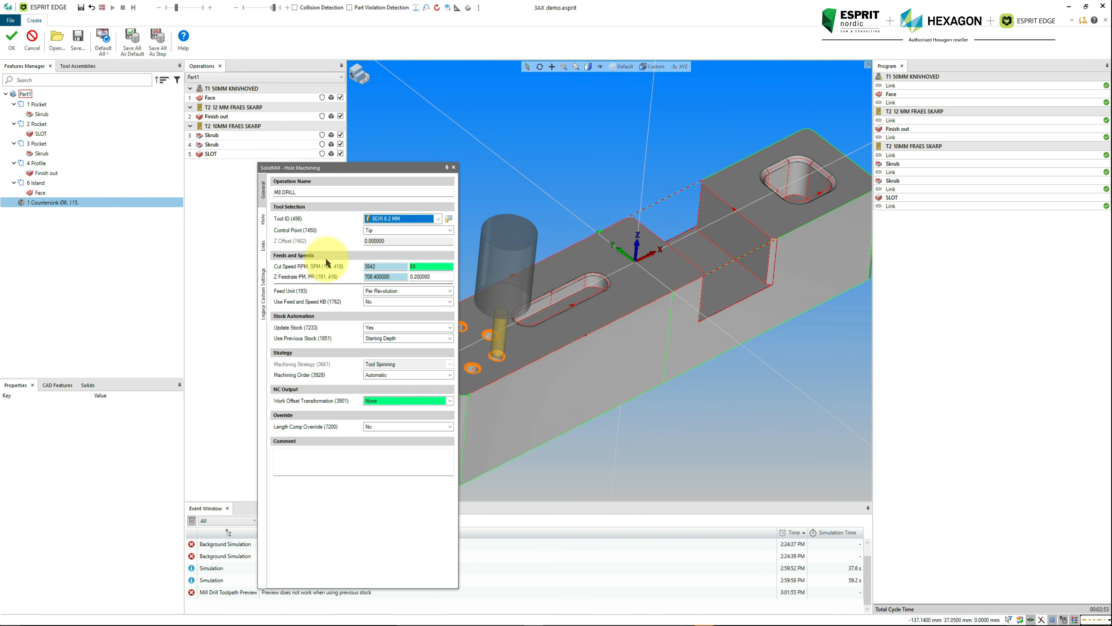
Turn off feedrate adjustment and feature-based depth for M8 DRILL, use the system default total depth, and create the operation
left_click(264, 227)
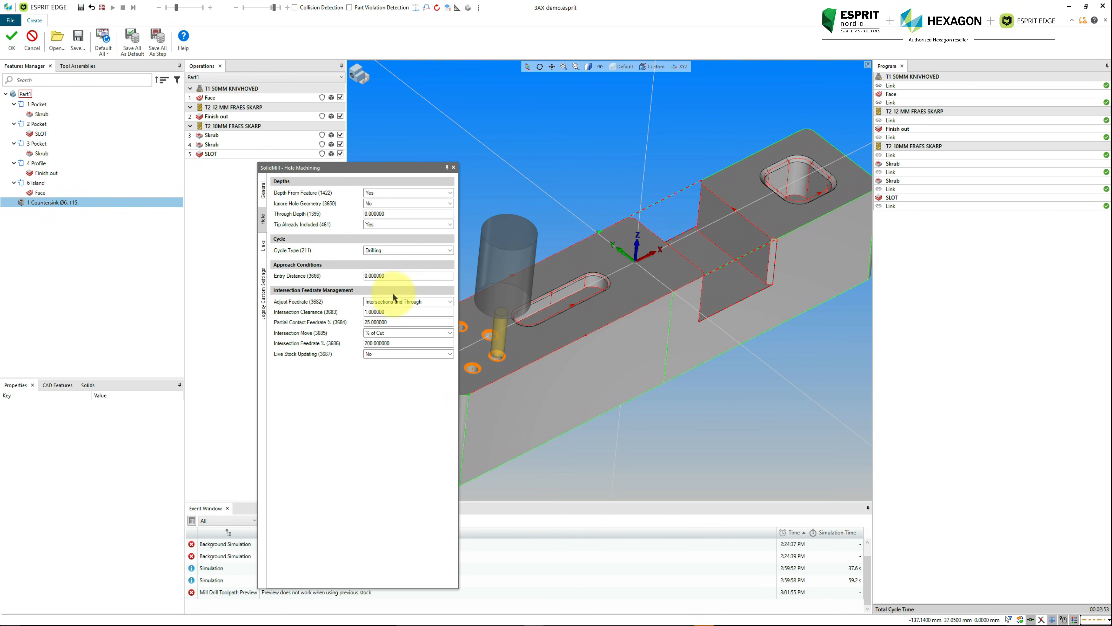
scroll(391, 301, "up", 2)
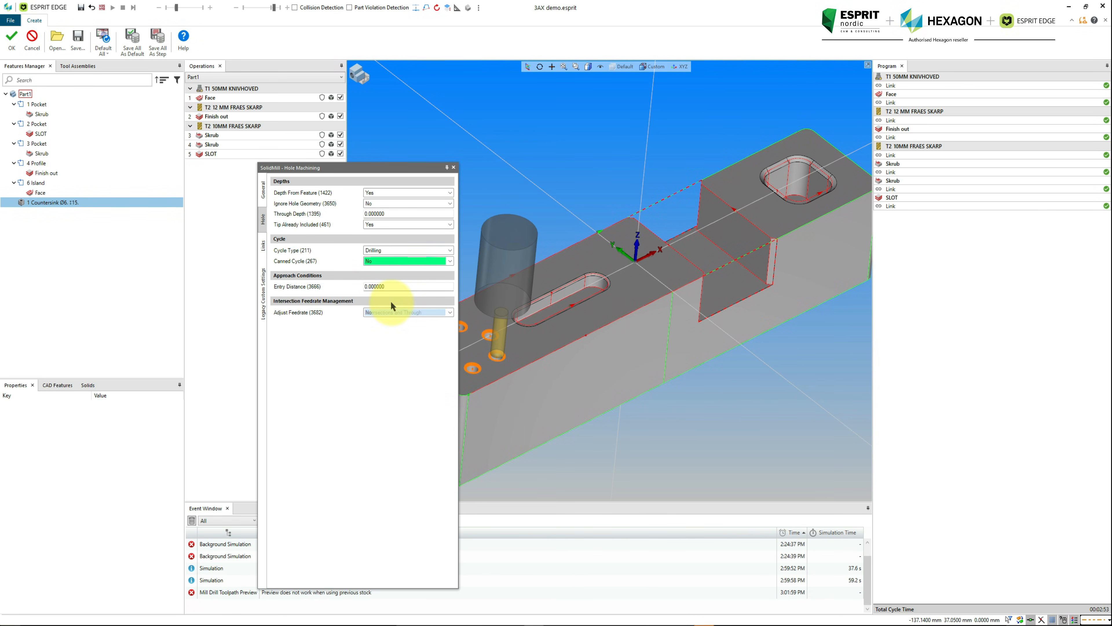
double_click(381, 188)
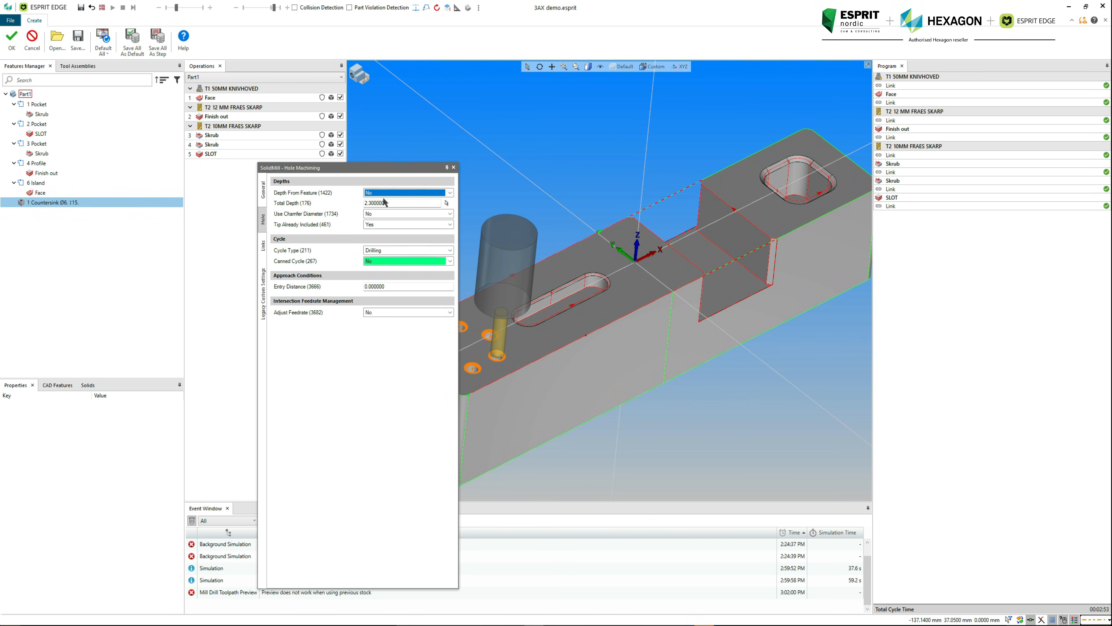
right_click(384, 202)
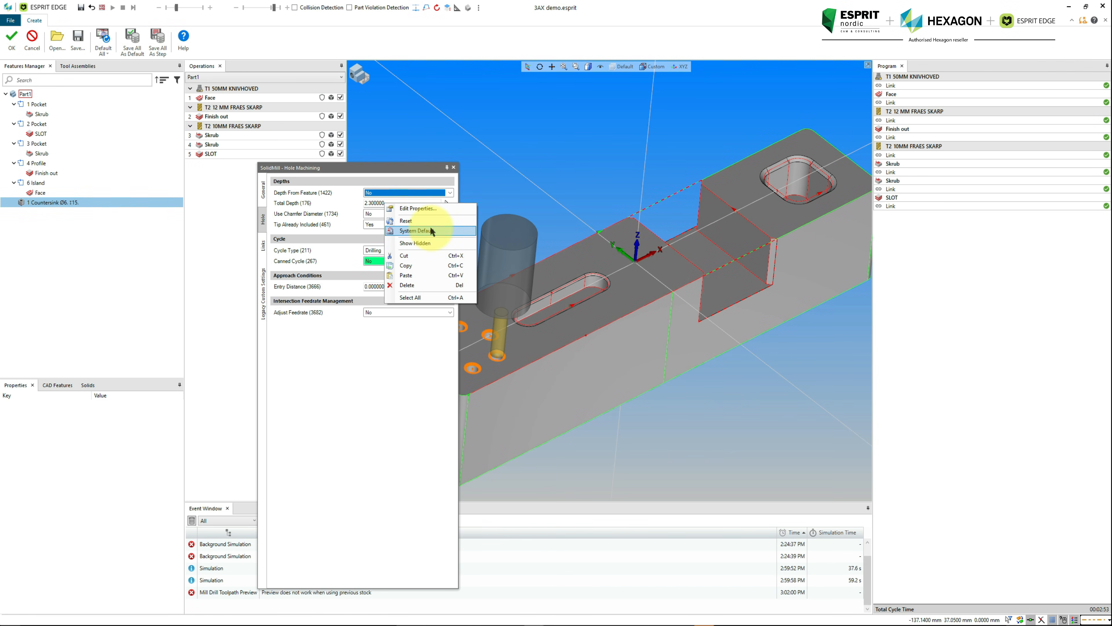
left_click(431, 231)
left_click(12, 42)
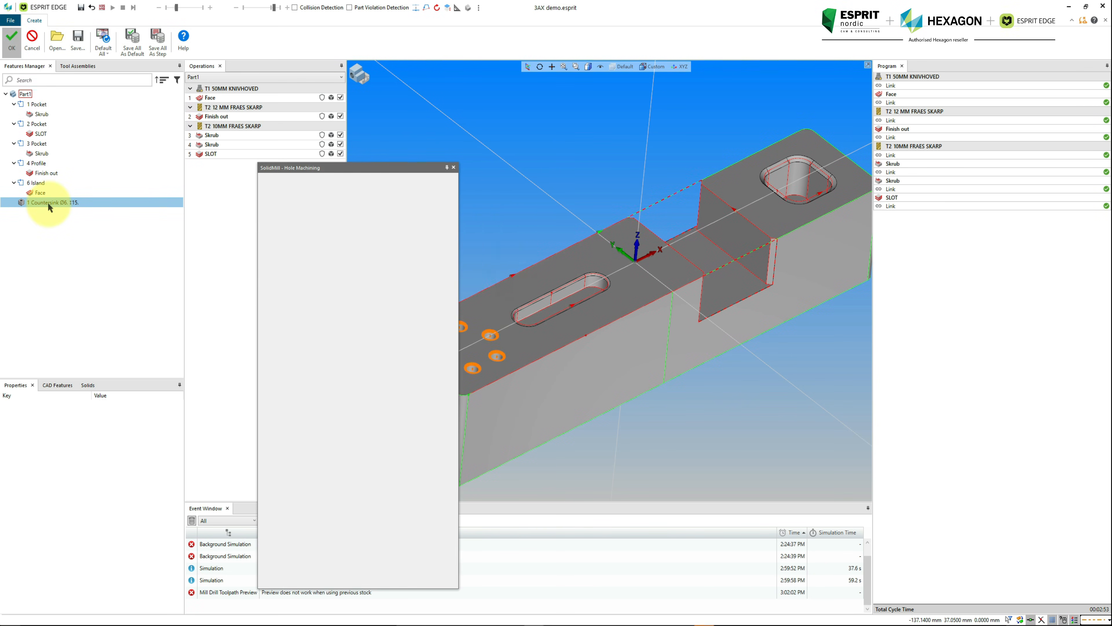
left_click(43, 213)
scroll(422, 355, "up", 4)
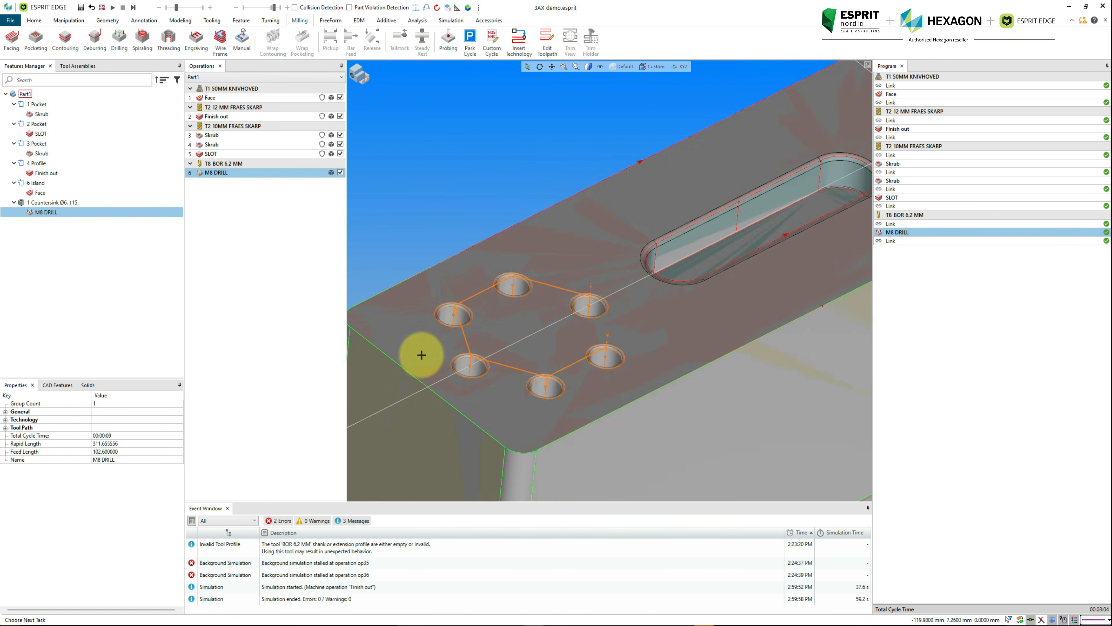
scroll(422, 354, "up", 2)
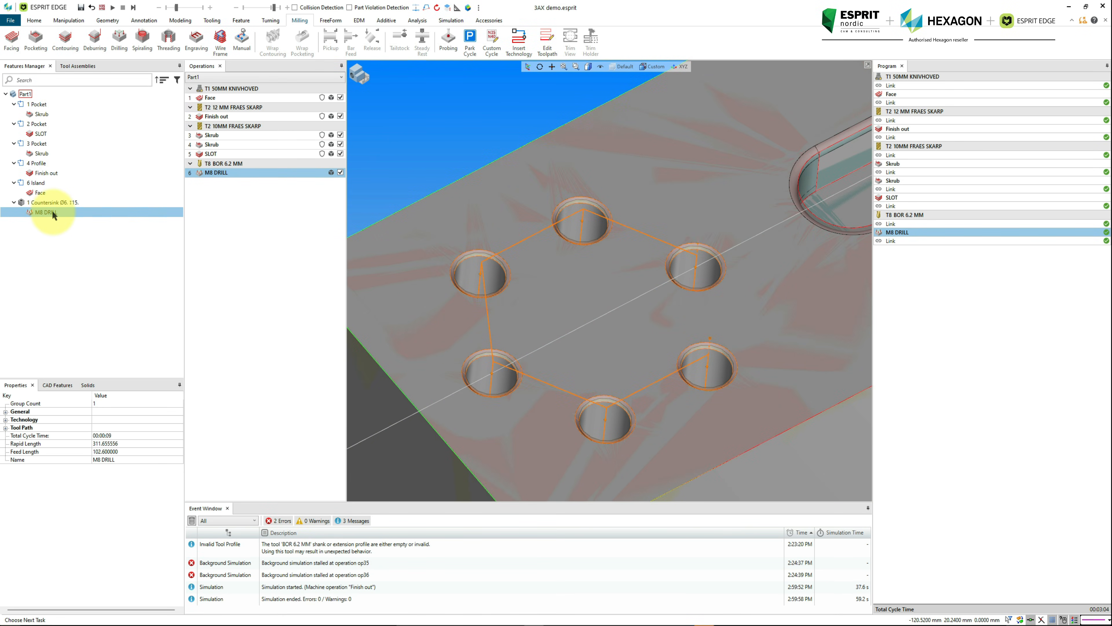
Duplicate the M8 DRILL operation, assign the NC BOR 8MM tool with cut speed 45, and name the copy M8 Chamfer
left_click_drag(52, 213, 61, 202)
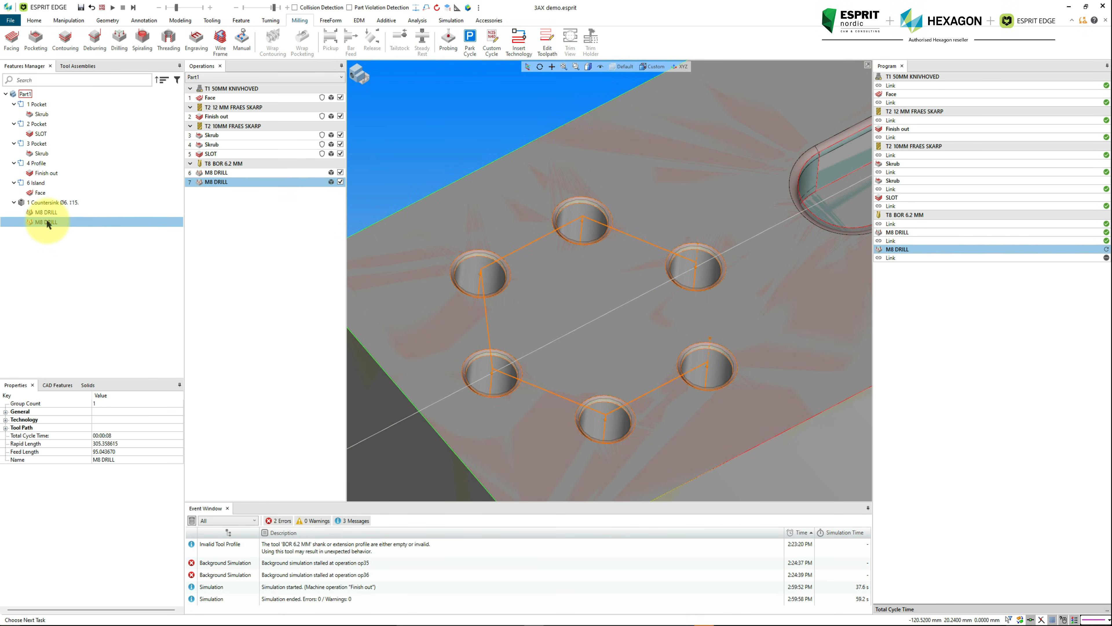
double_click(46, 220)
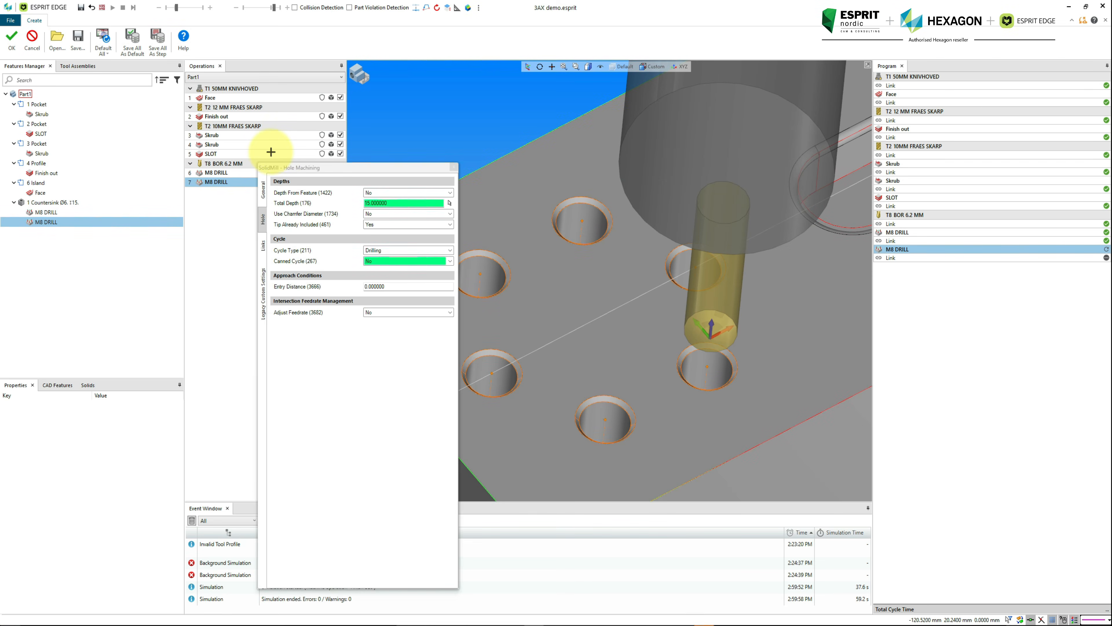
left_click(398, 218)
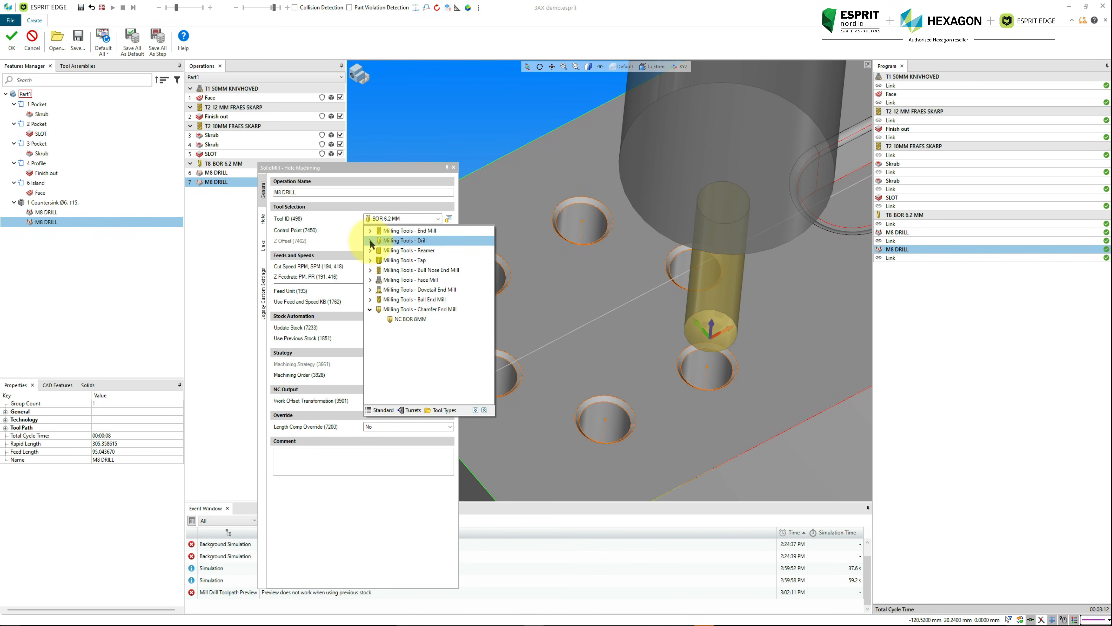
left_click(395, 316)
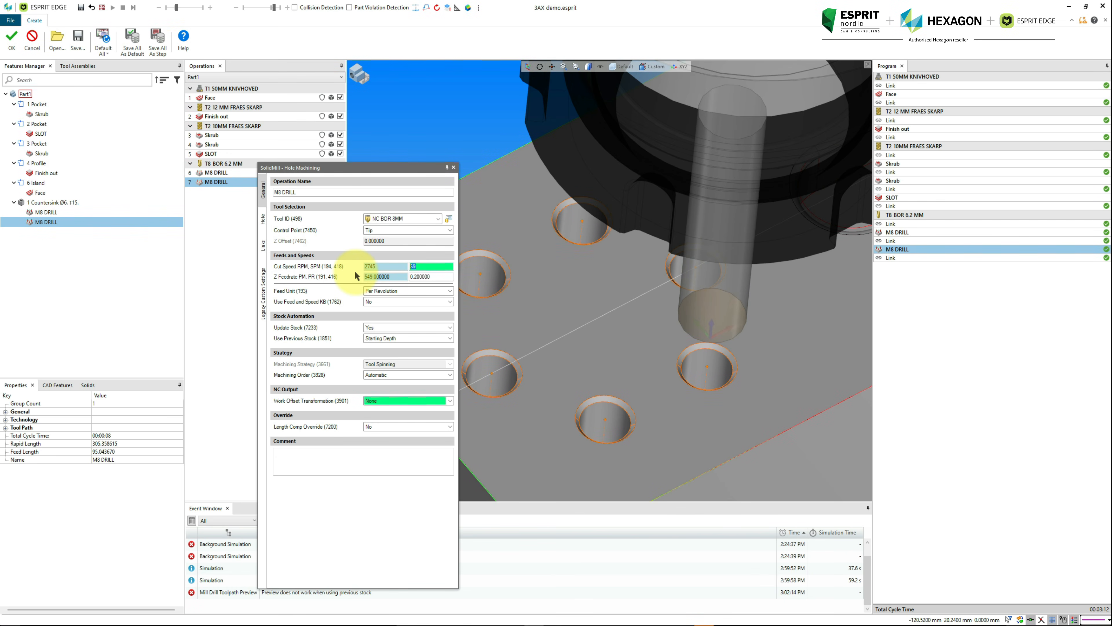
triple_click(287, 192)
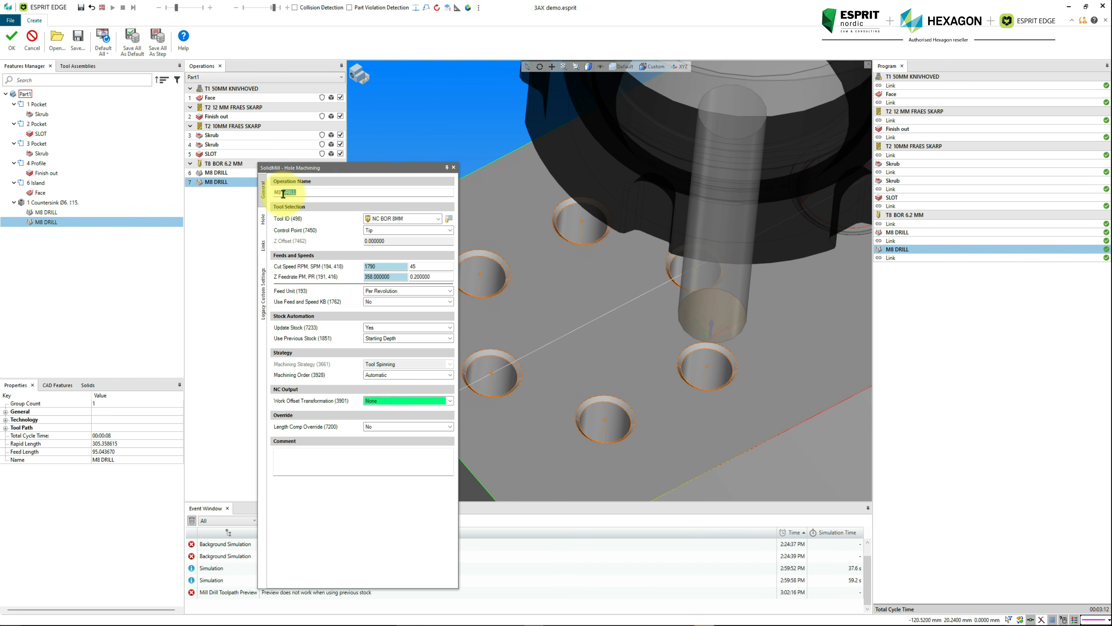
type("M8 Chamfer")
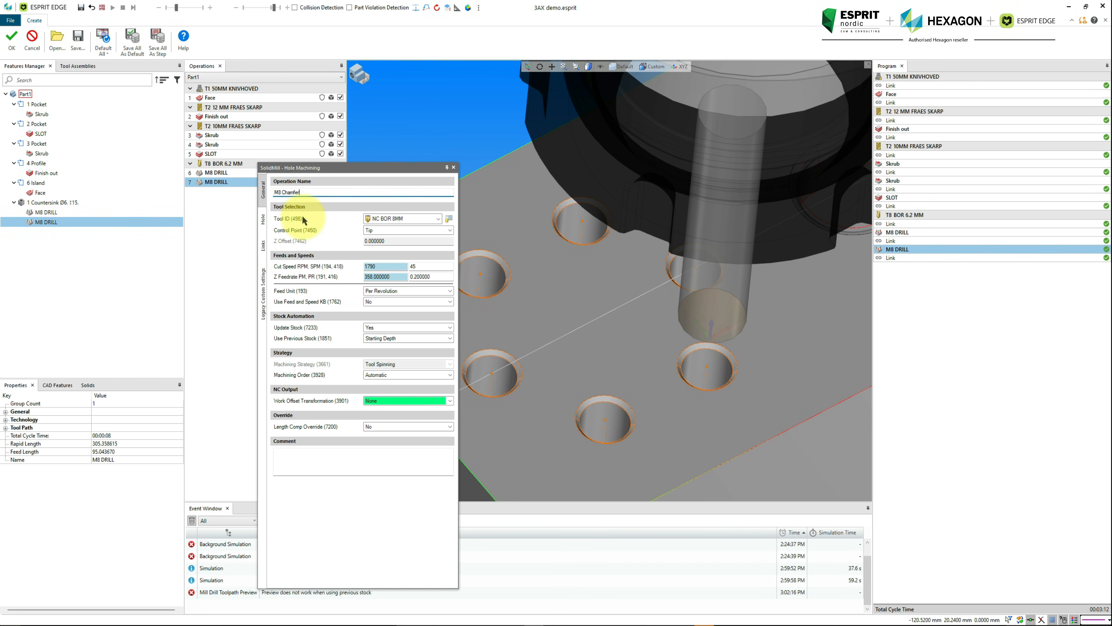
Enable chamfer-diameter depth for M8 Chamfer with the system default diameter and create its toolpath
left_click(264, 220)
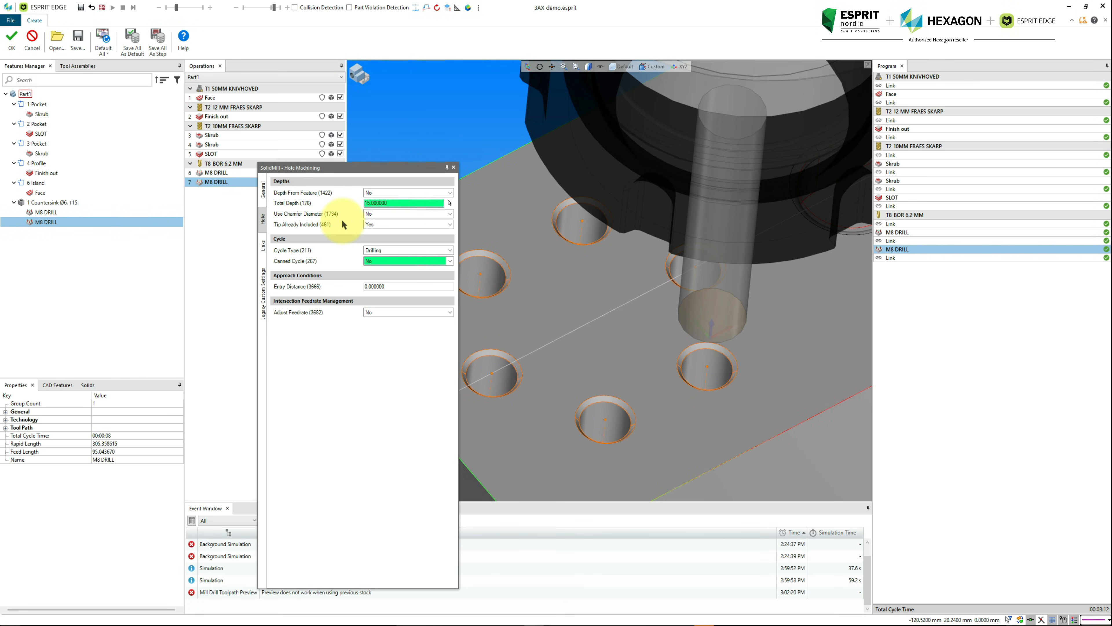
double_click(372, 213)
right_click(391, 223)
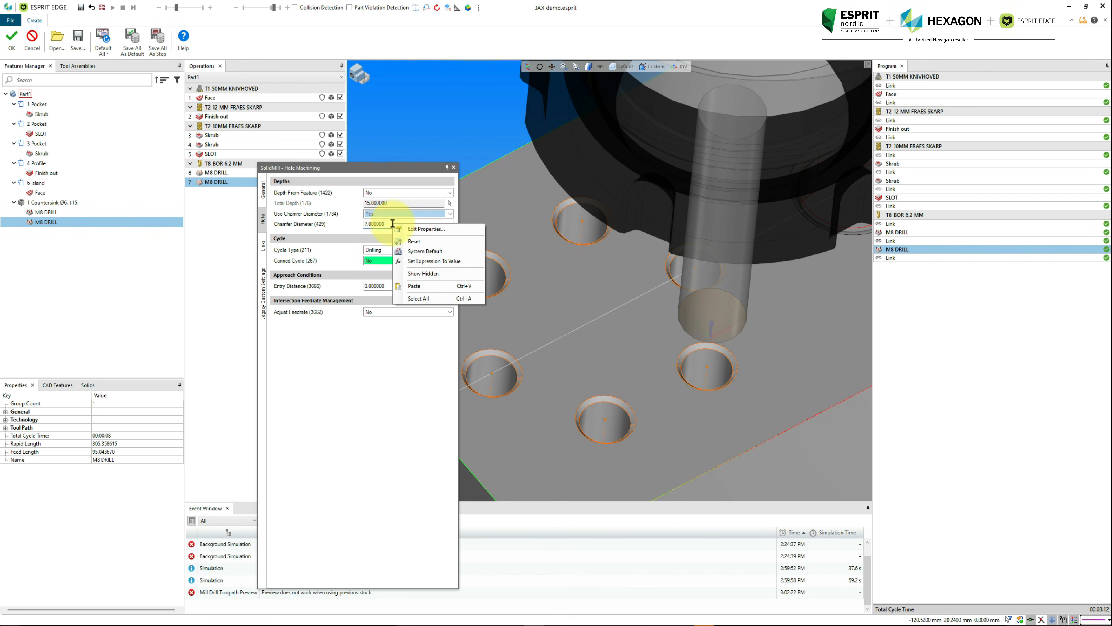
left_click(427, 251)
left_click(12, 40)
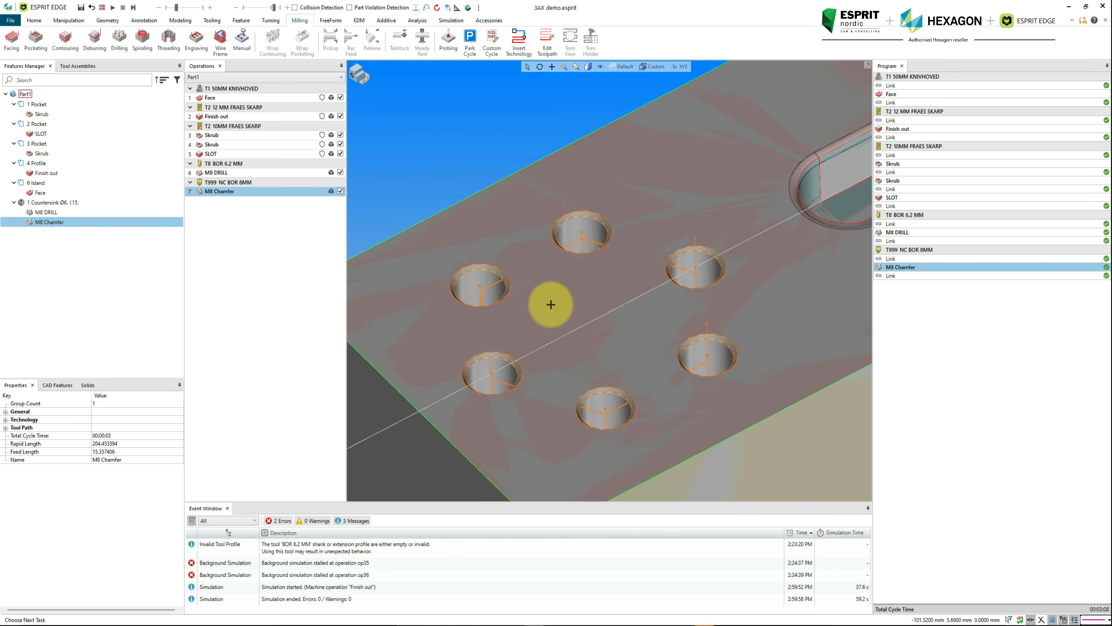
middle_click_drag(551, 304, 547, 278)
Set the return plane of the M8 Chamfer operation to Full Clearance and update its toolpath
double_click(224, 190)
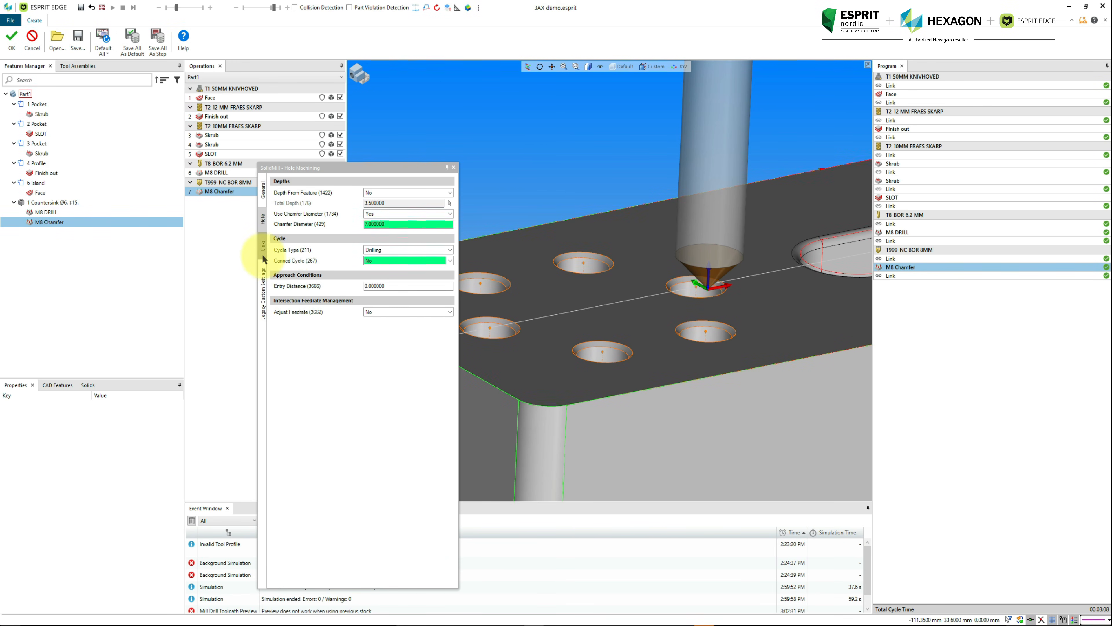
left_click(264, 247)
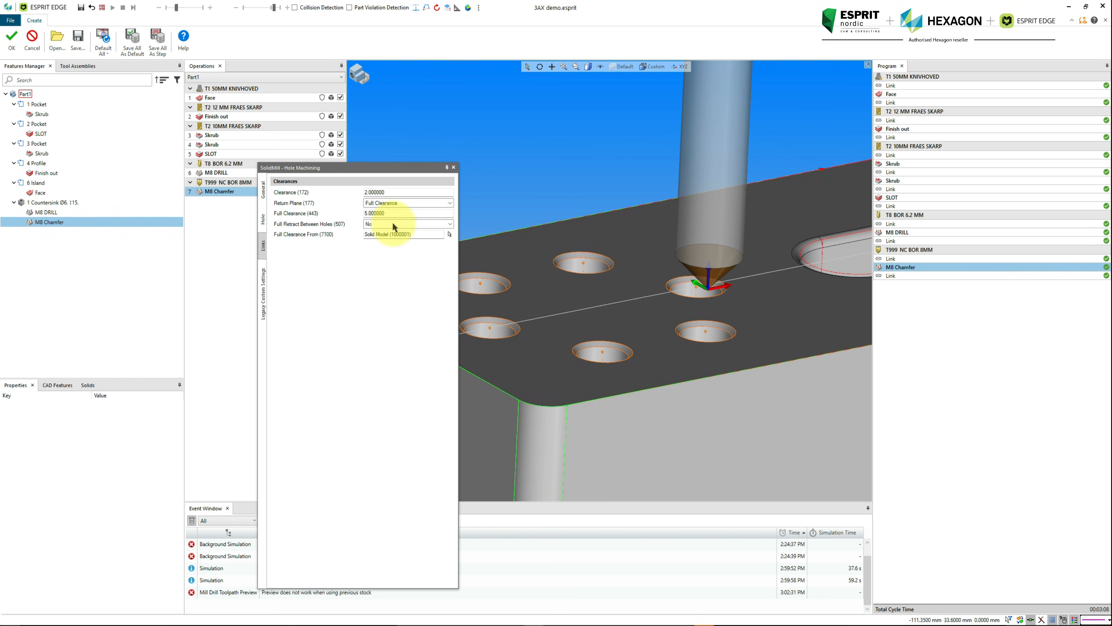
left_click(12, 38)
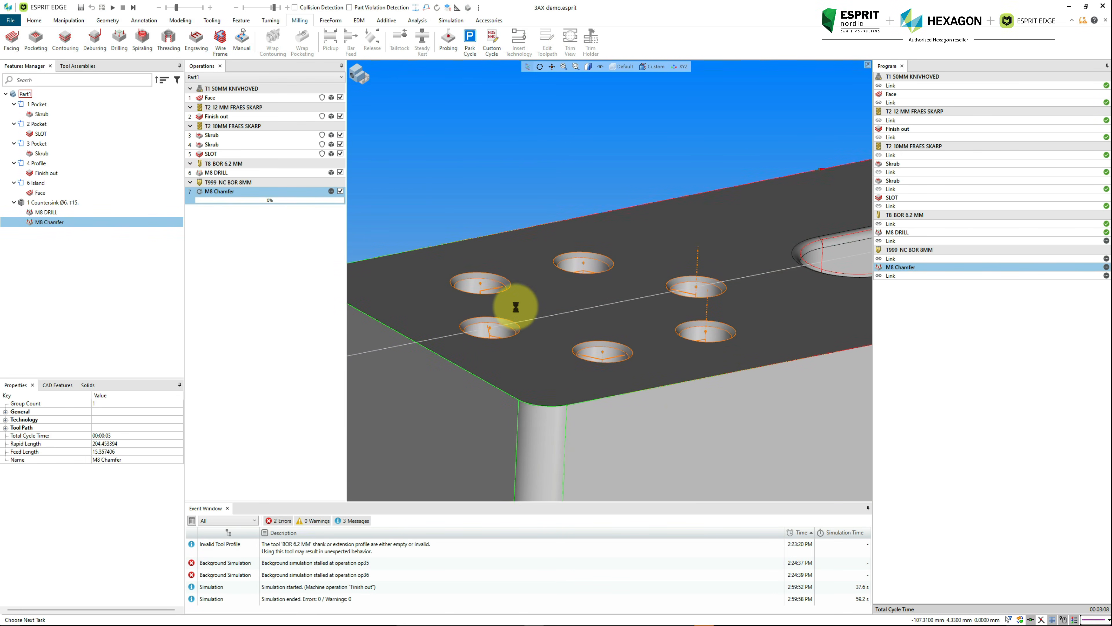
middle_click_drag(583, 305, 530, 327)
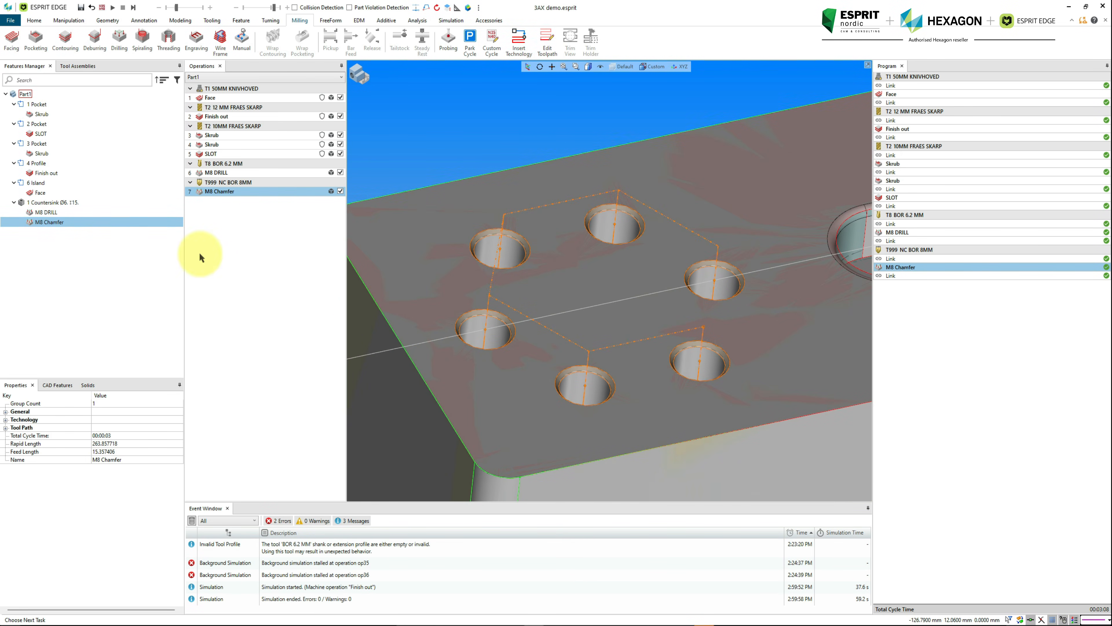
Duplicate the M8 Chamfer operation under the countersink feature and assign the TAP M8X1.25 tool to the copy
left_click_drag(51, 220, 71, 209, "ctrl")
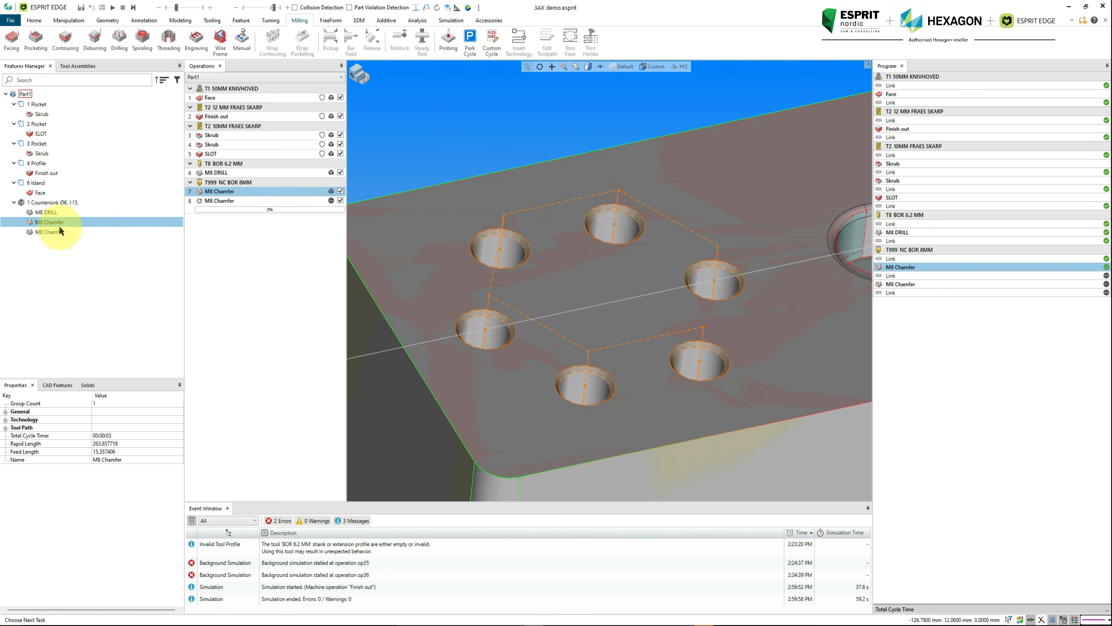
left_click(53, 231)
double_click(53, 232)
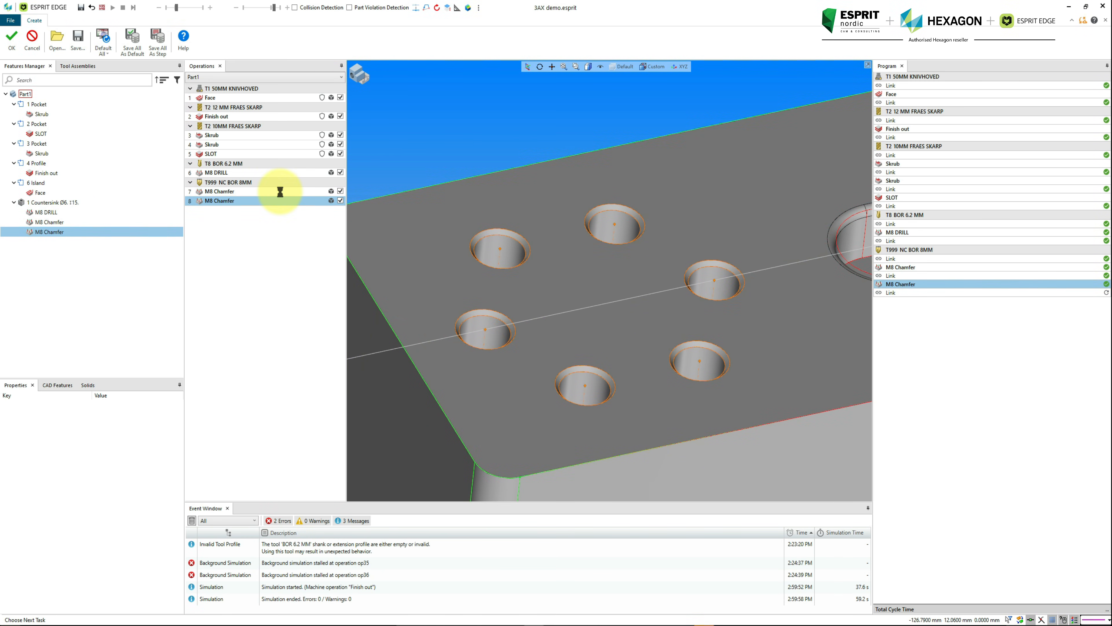
left_click(366, 218)
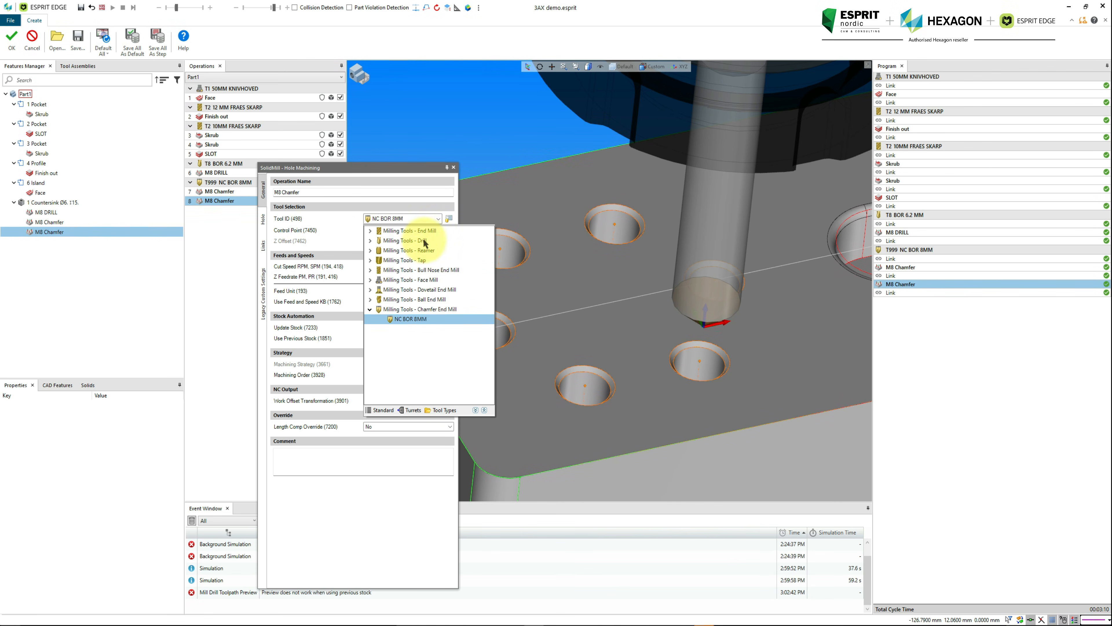
left_click(371, 309)
left_click(370, 260)
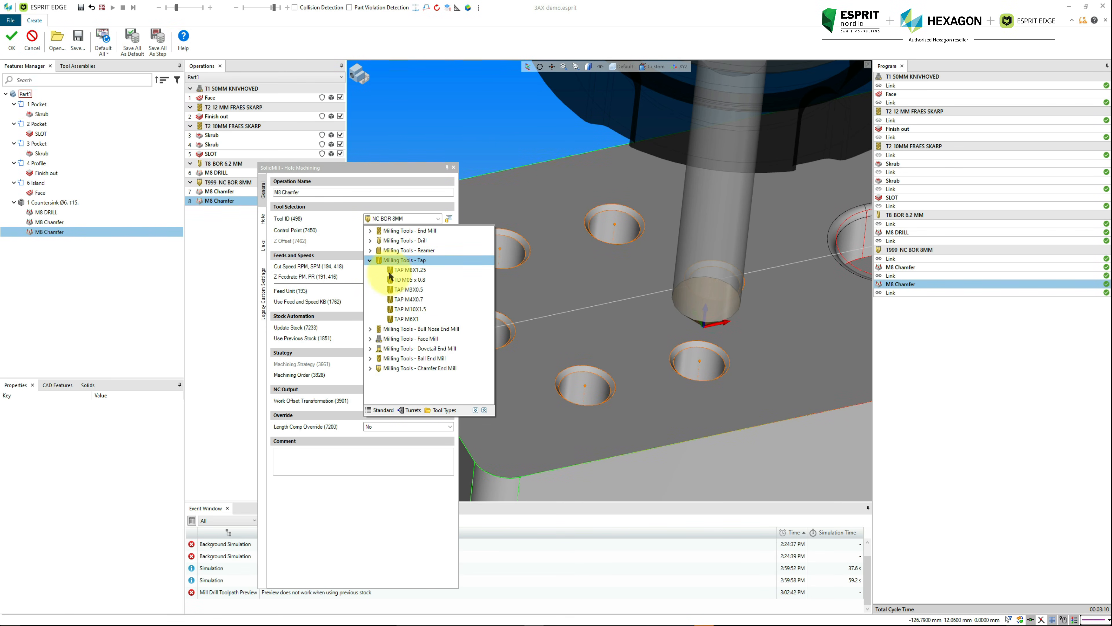
left_click(405, 269)
Set the duplicated operation's cut speed to 10 and its spindle speed to 400 RPM, and name it M8 TAP
double_click(423, 268)
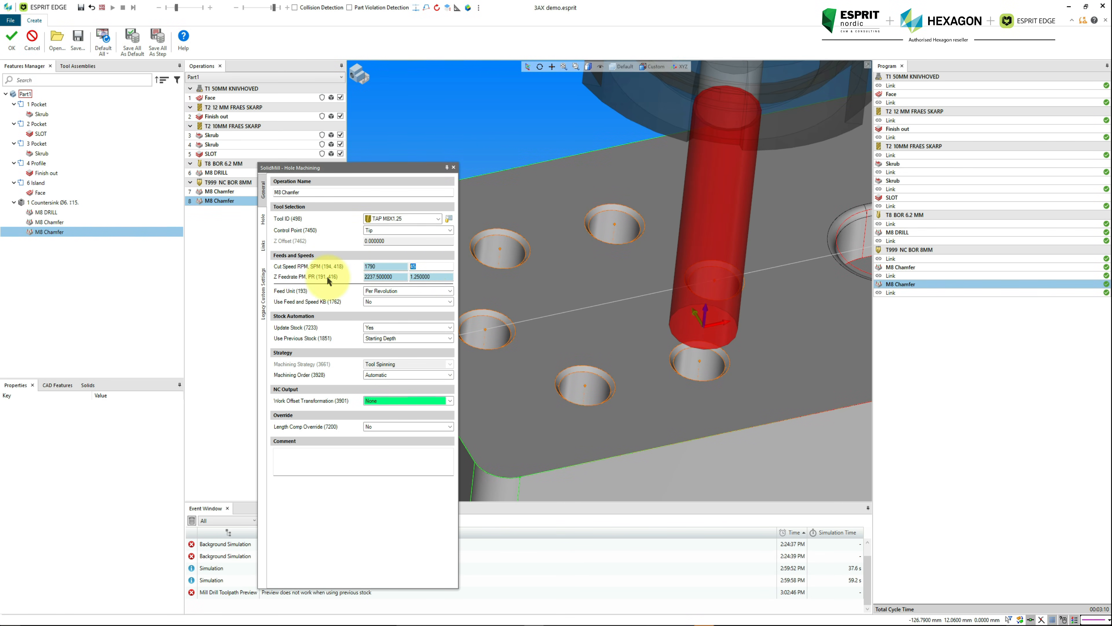
type("10")
key("Return")
left_click_drag(390, 266, 306, 268)
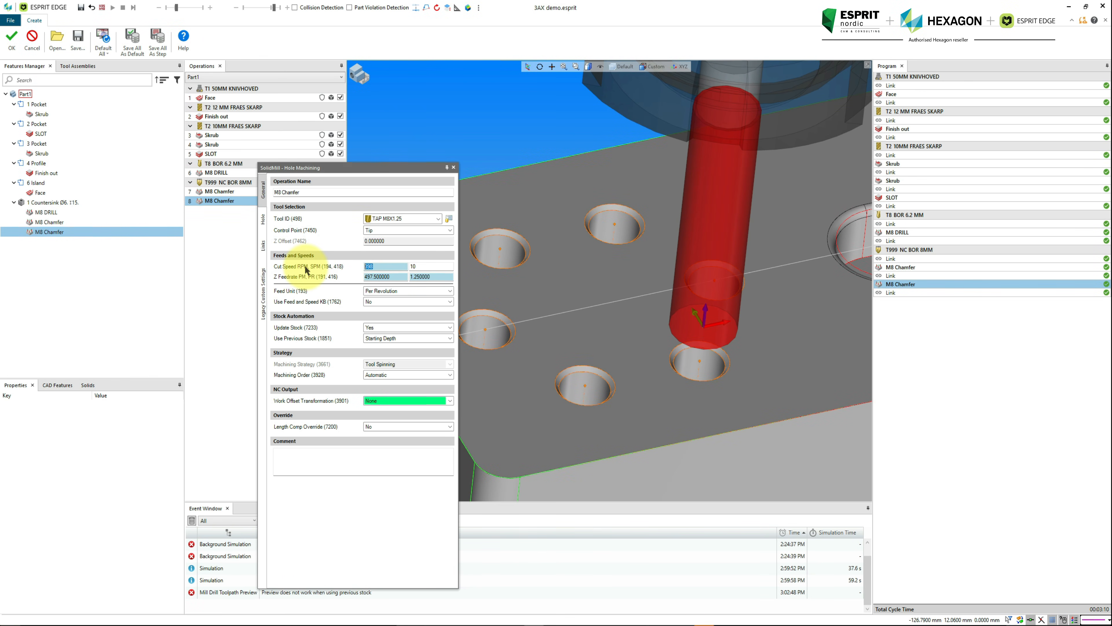
type("400")
key("Return")
double_click(289, 192)
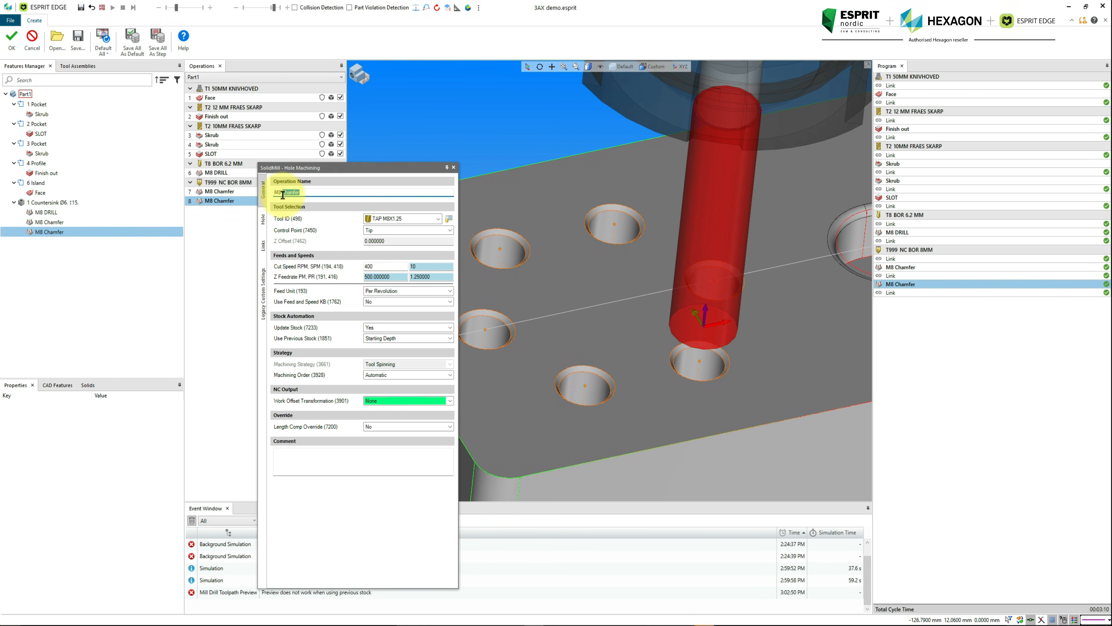
type("TAP")
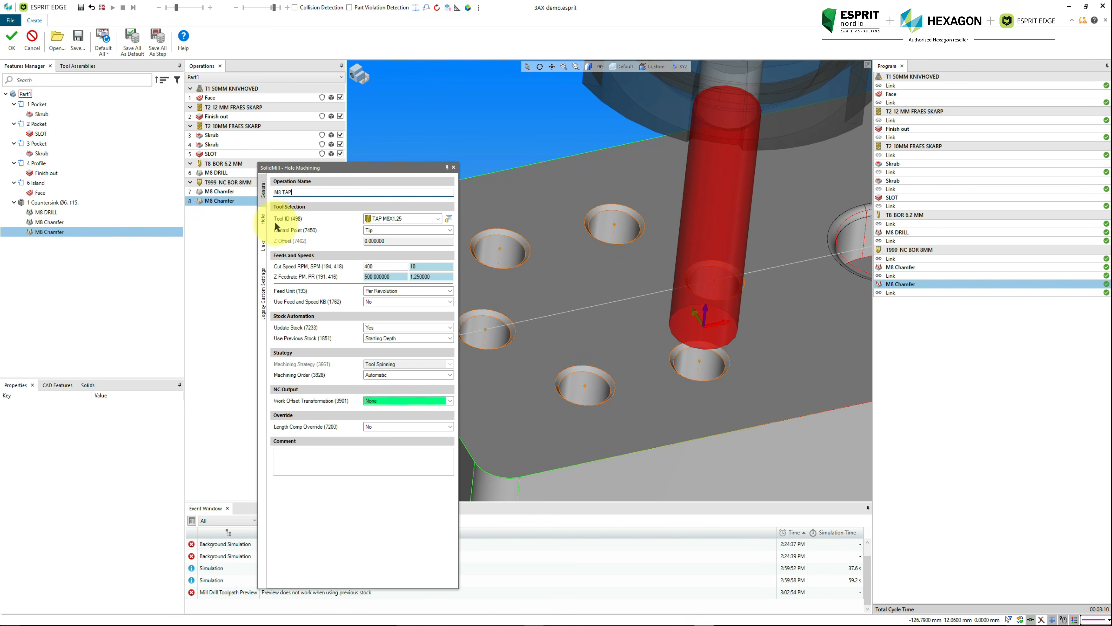
Turn off chamfer-diameter depth for M8 TAP, keep Depth From Feature at No, and set the total depth to 13
left_click(262, 218)
double_click(388, 195)
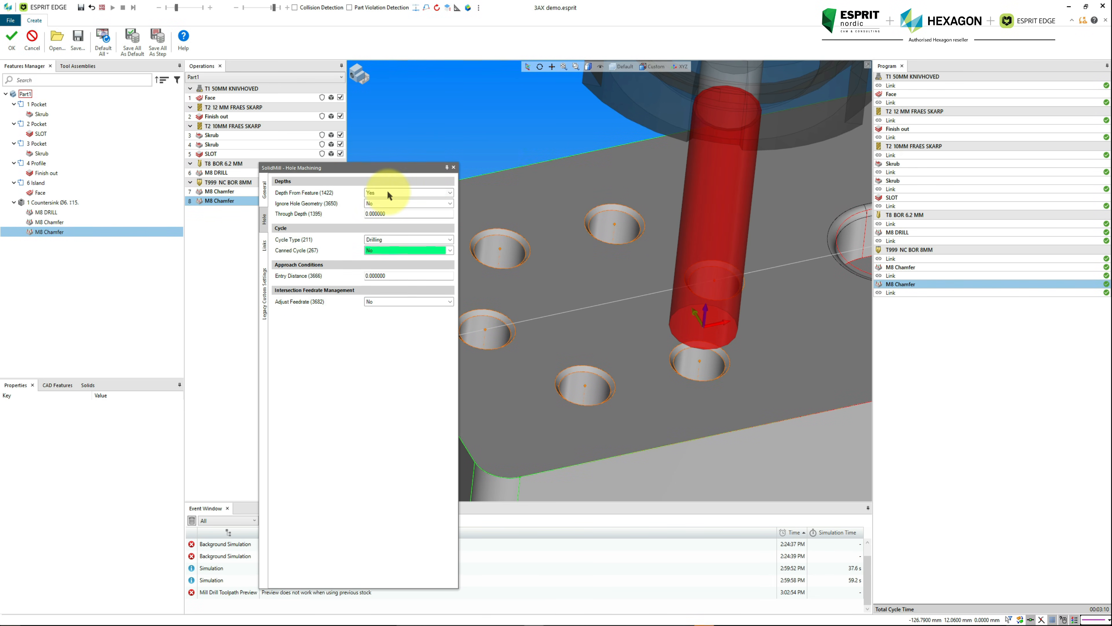
double_click(386, 194)
double_click(392, 213)
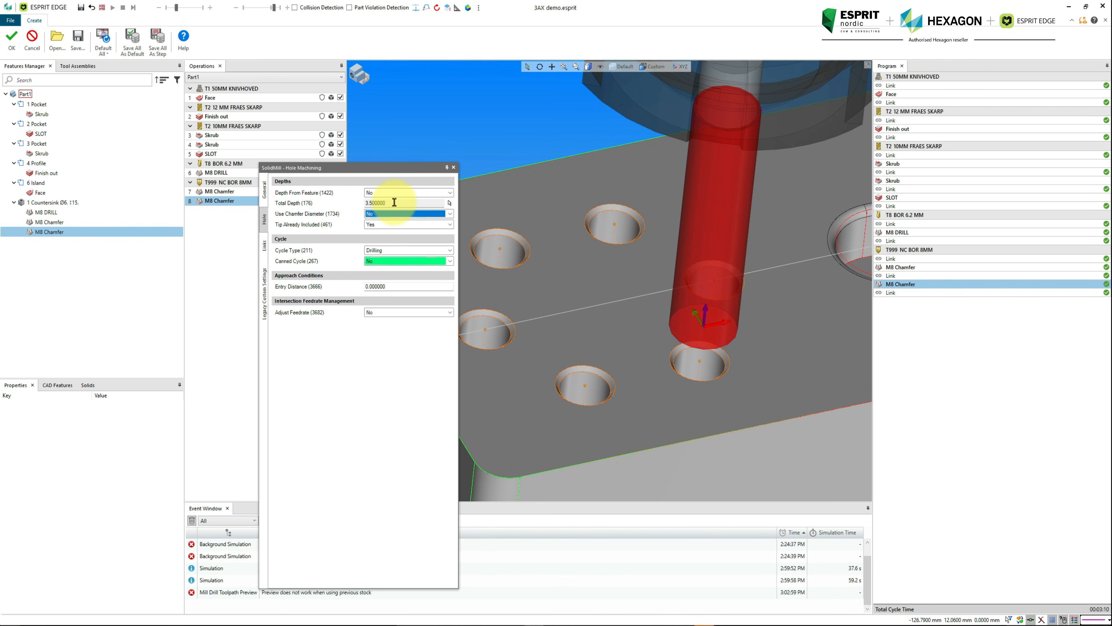
right_click(393, 202)
left_click(426, 230)
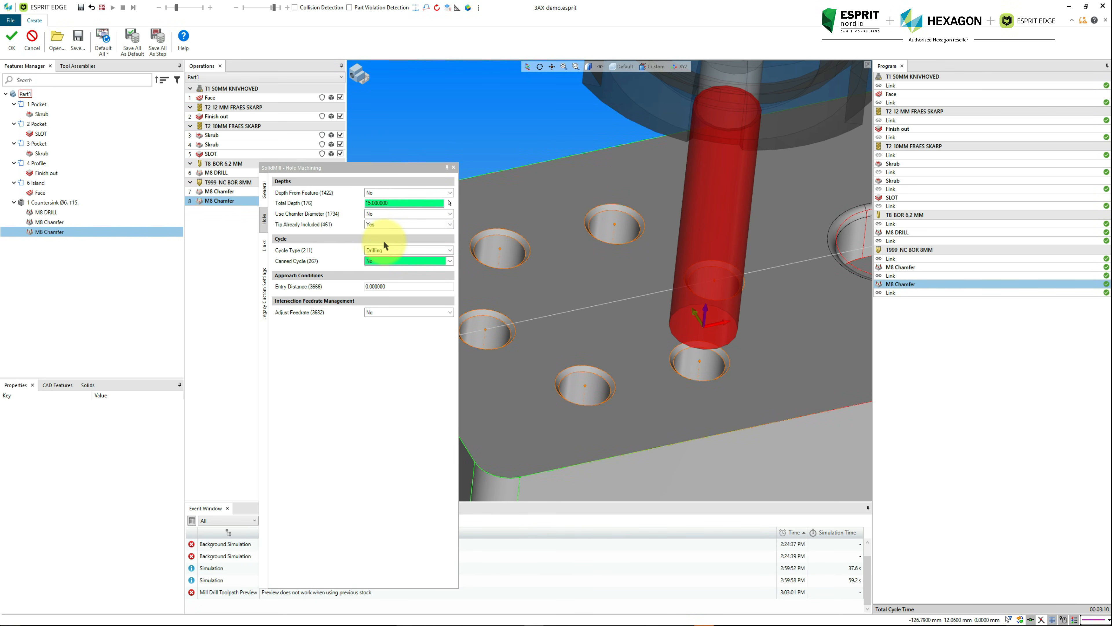
left_click(397, 203)
type("13")
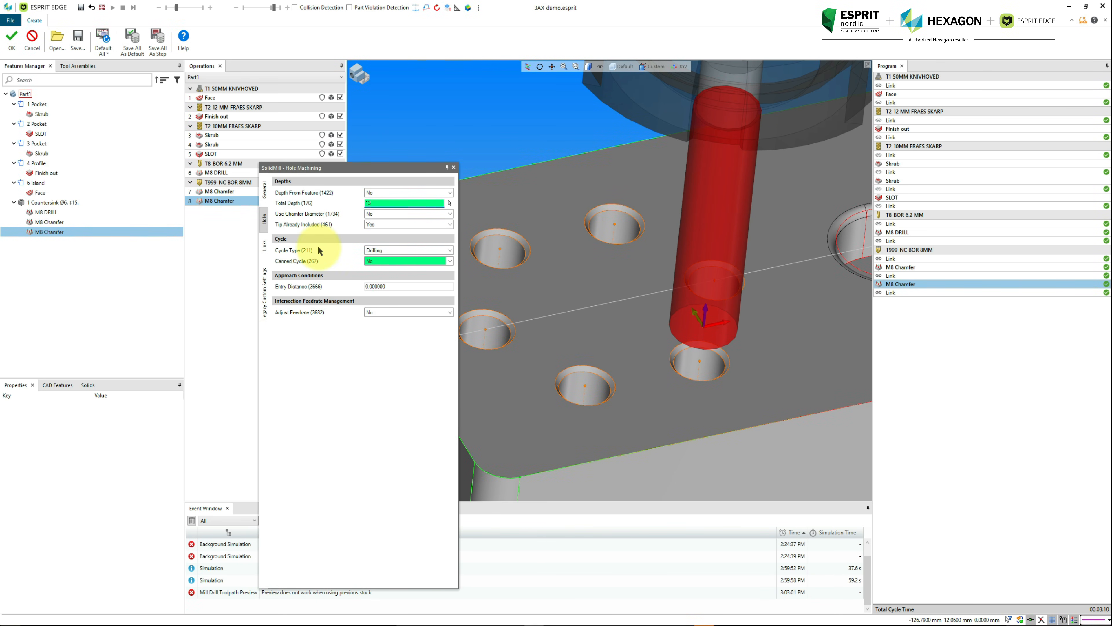
Change the M8 TAP cycle type to Tapping and set its peck increment to 0
left_click(385, 251)
left_click(431, 323)
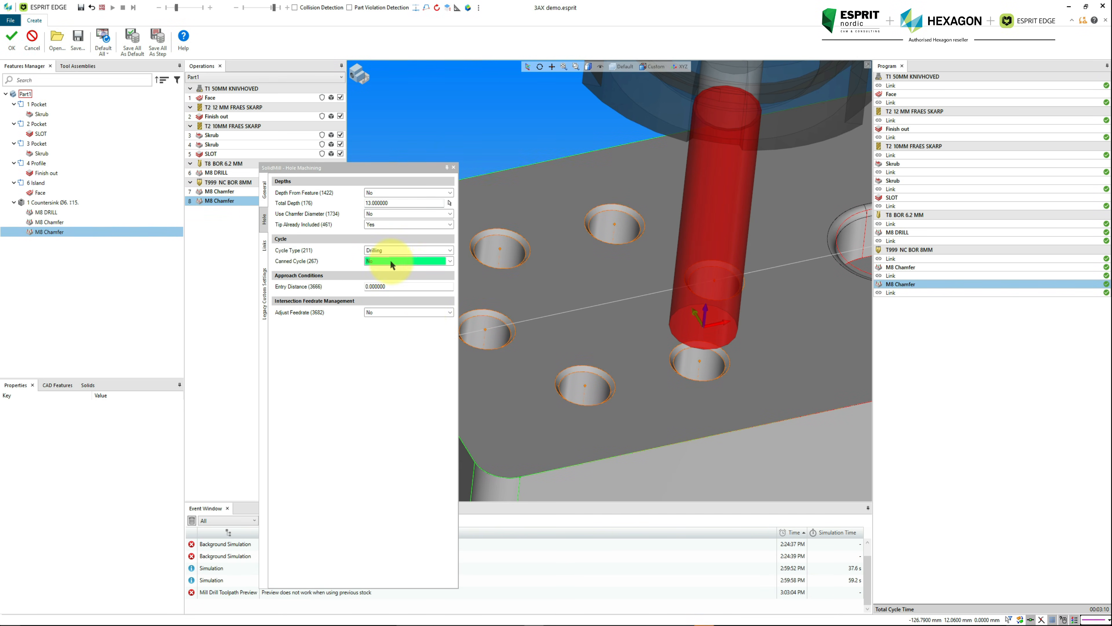
left_click(385, 251)
left_click(423, 305)
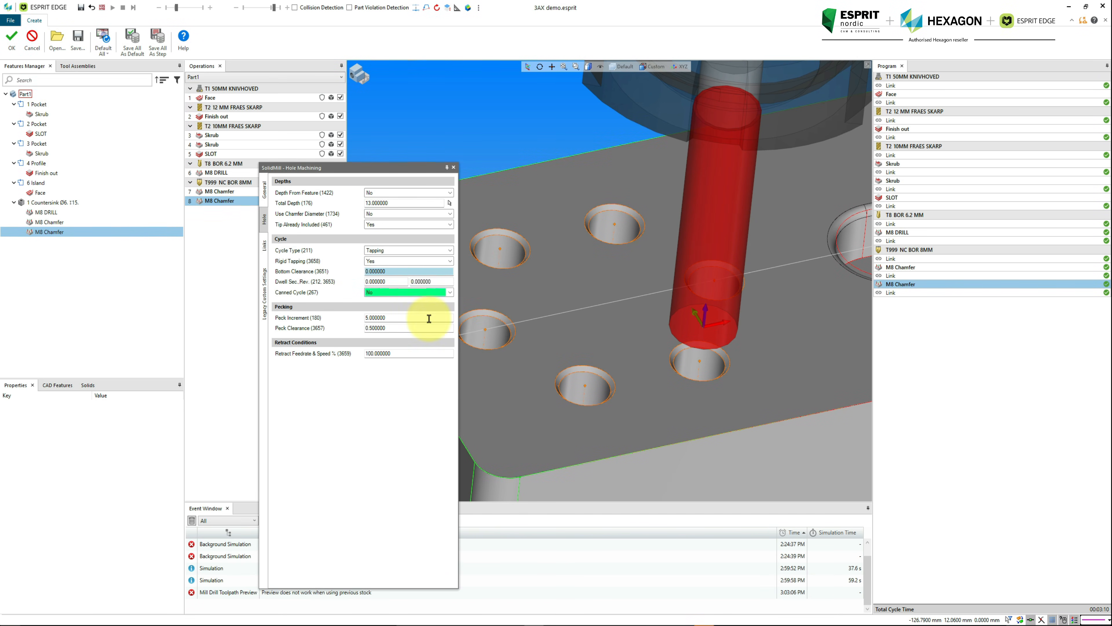
double_click(387, 318)
type("0")
key("Return")
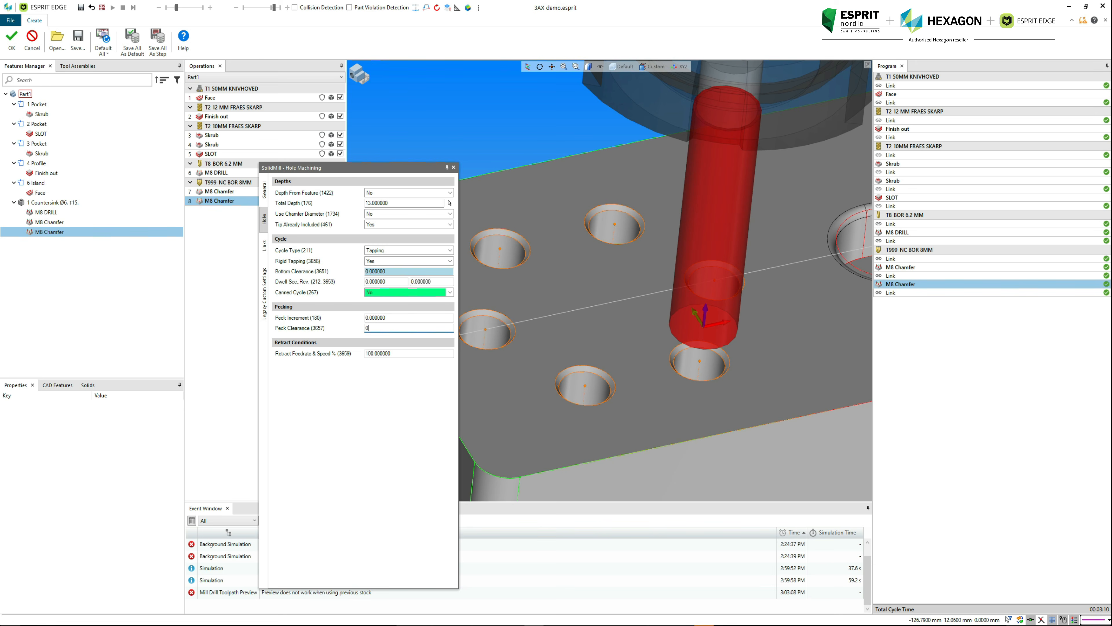
Choose the canned cycle setting for the M8 TAP operation and accept its parameters
left_click(422, 292)
left_click(416, 309)
left_click(18, 51)
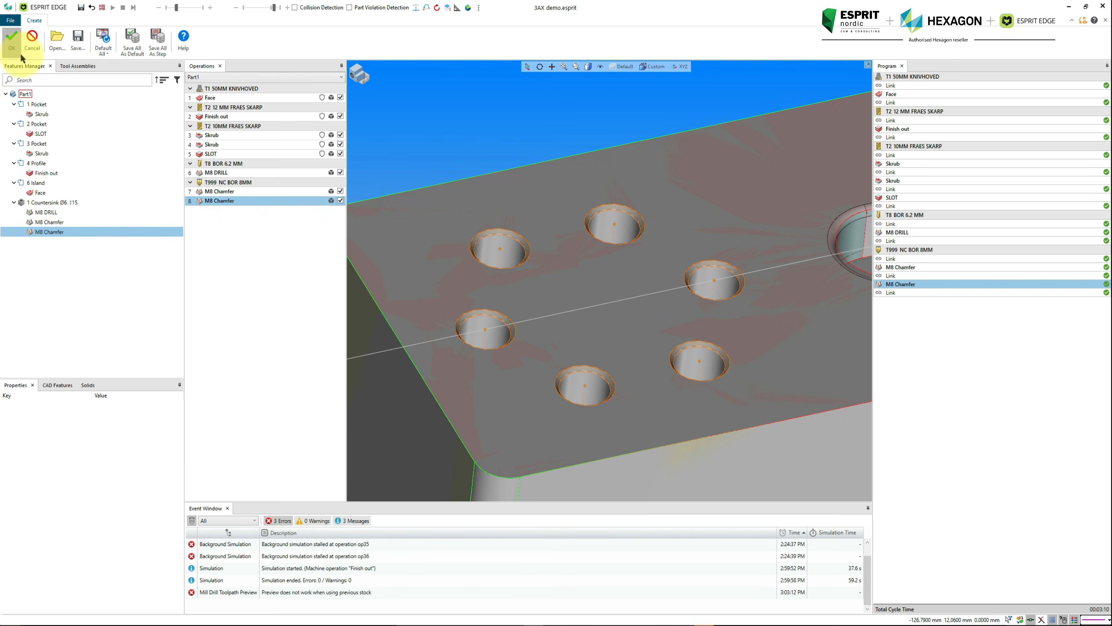
scroll(431, 238, "down", 2)
scroll(505, 261, "down", 4)
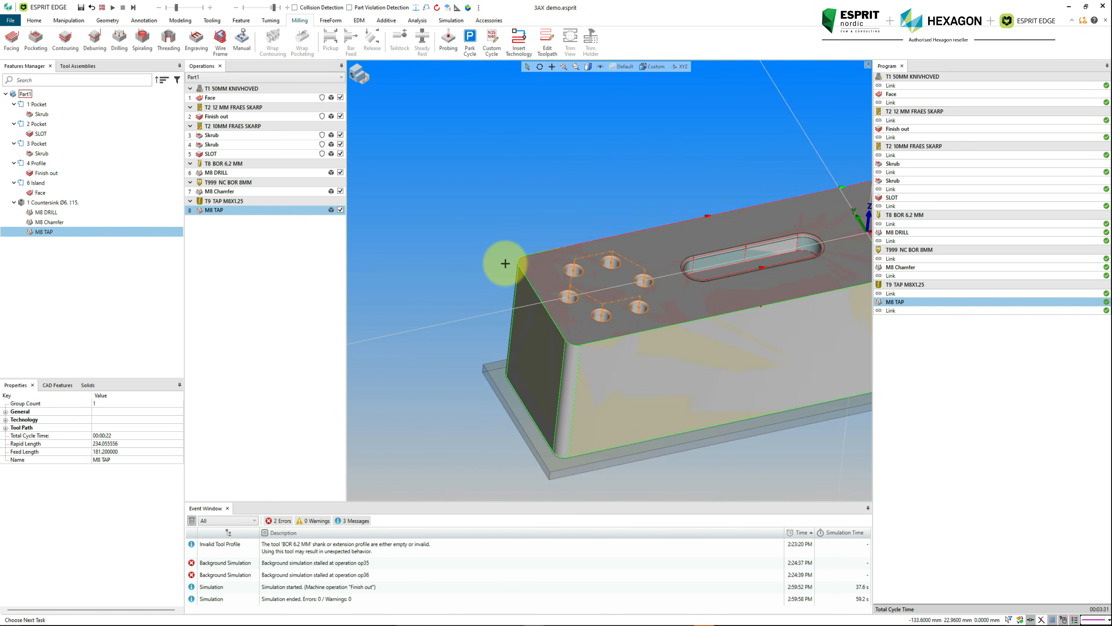
scroll(690, 256, "up", 3)
scroll(704, 258, "down", 1)
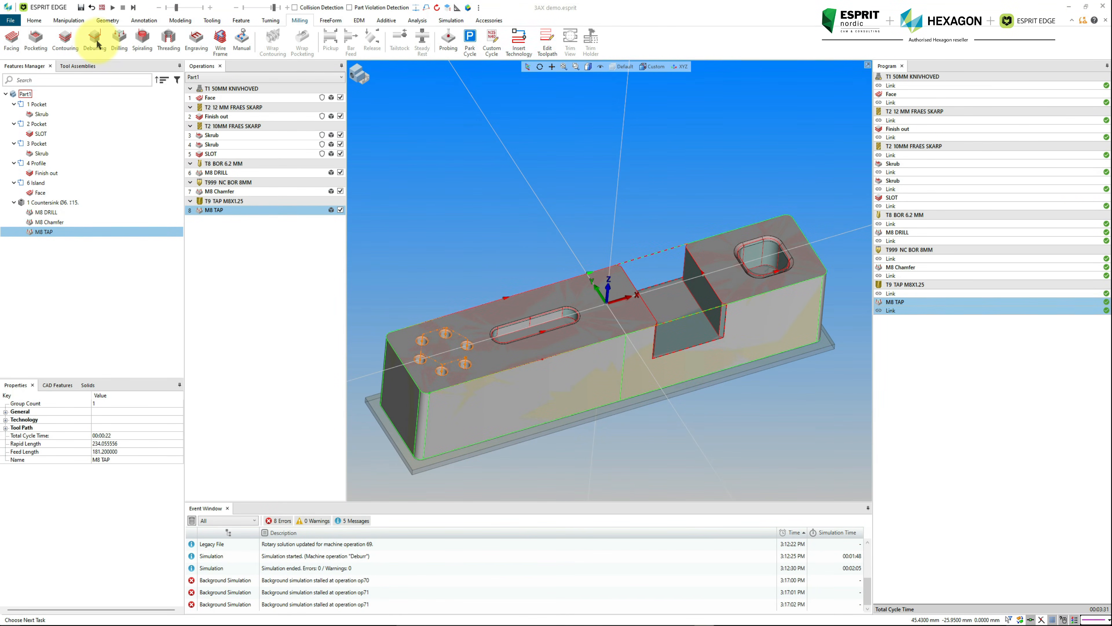
Start a Deburring operation and replace its profile selection with the part's three upward-facing faces, including the step floor
left_click(95, 40)
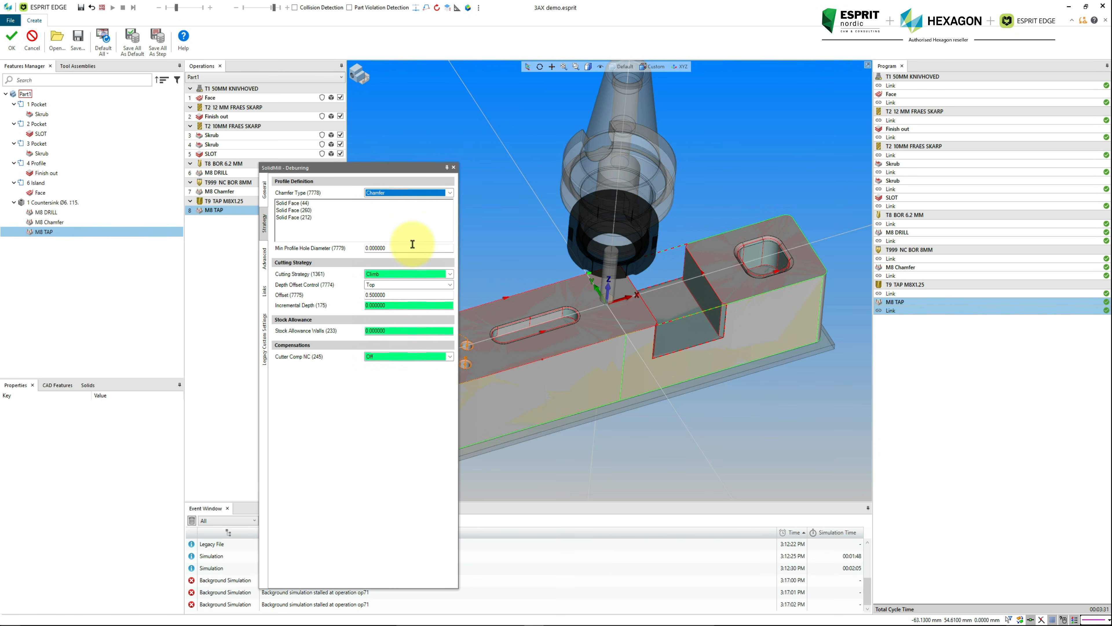
right_click(377, 237)
left_click(403, 265)
left_click(614, 320)
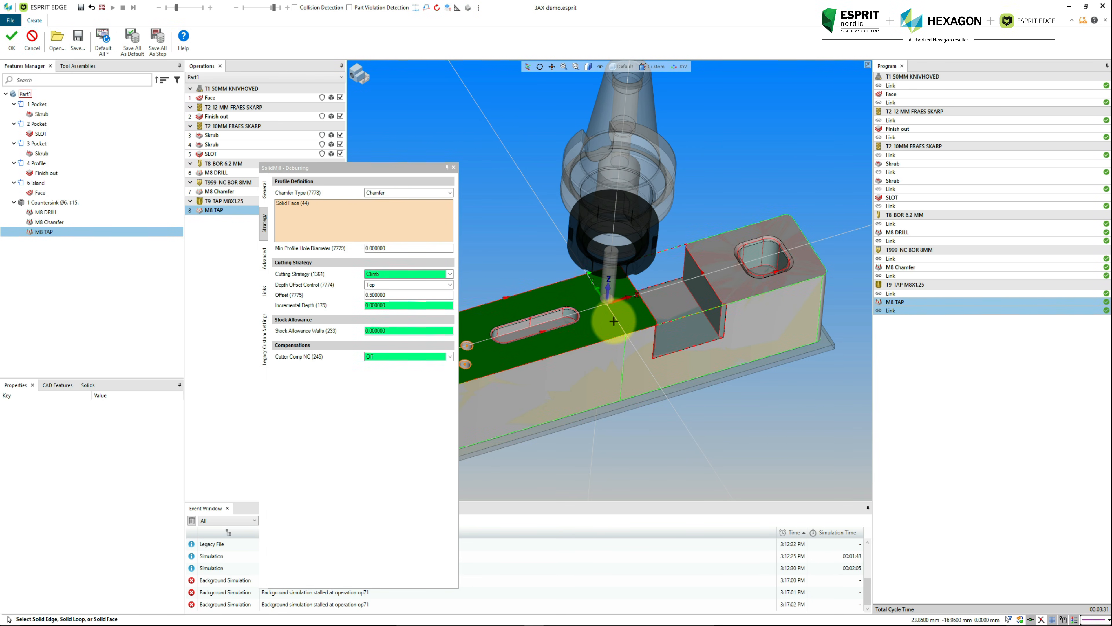
left_click(670, 327)
left_click(722, 265)
Set the deburring operation's chamfer type to Deburr, check its general, advanced and link settings, and create it
left_click(395, 192)
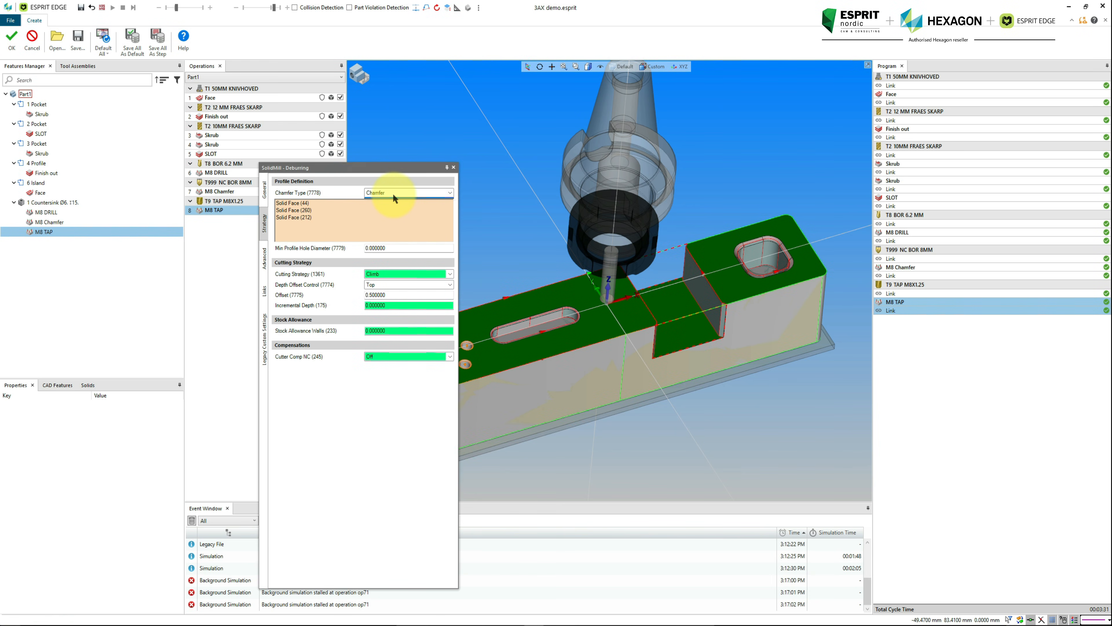
left_click(417, 217)
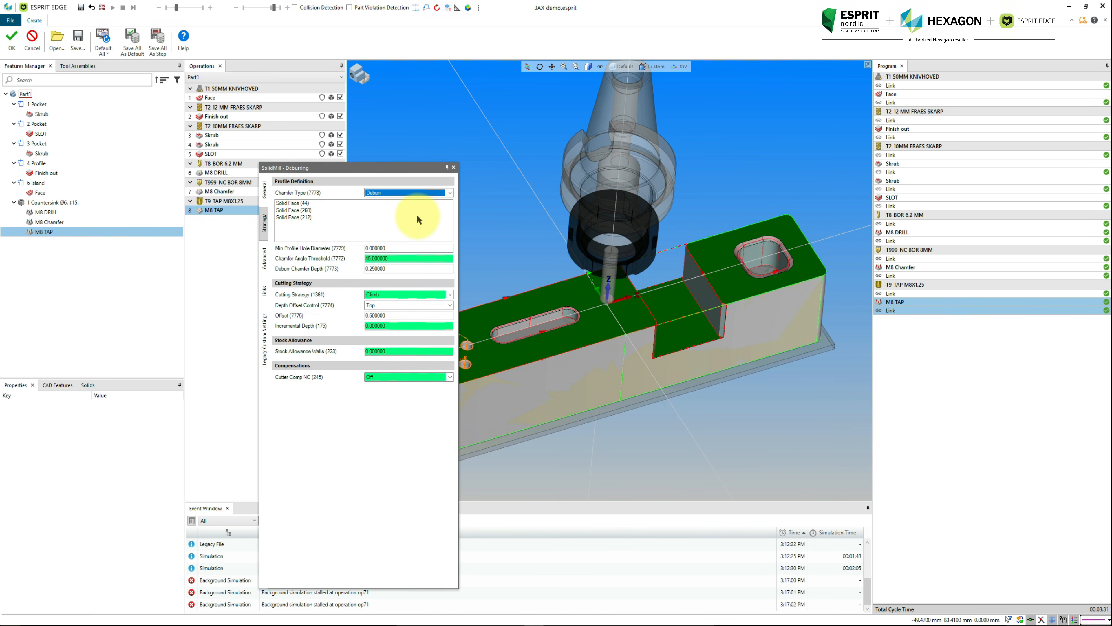
left_click(263, 193)
left_click(264, 250)
left_click(264, 298)
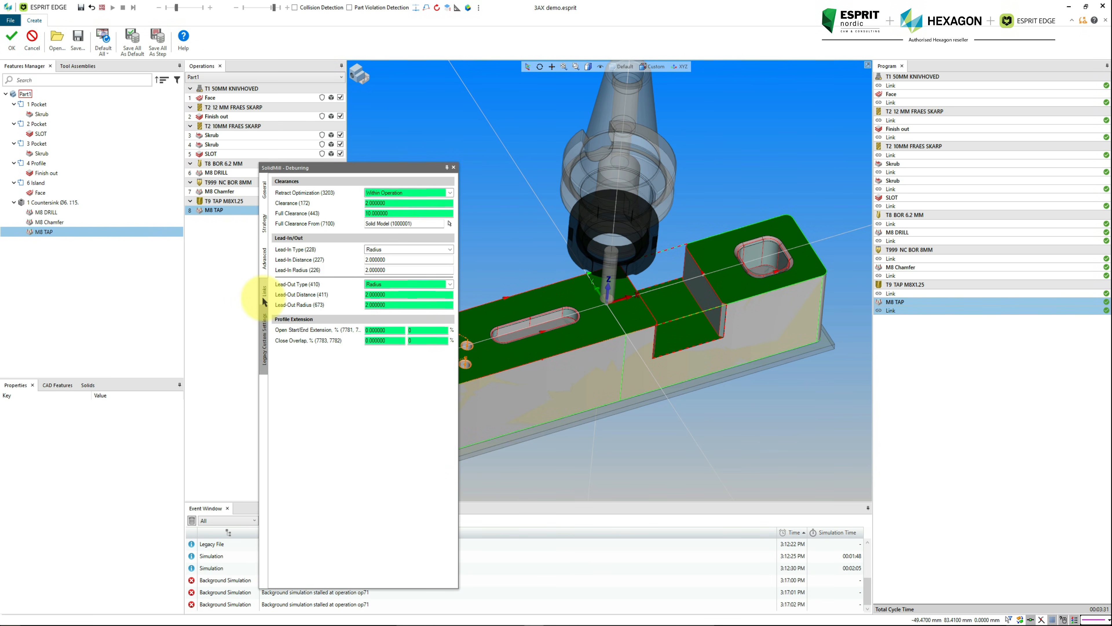
left_click(264, 331)
left_click(12, 40)
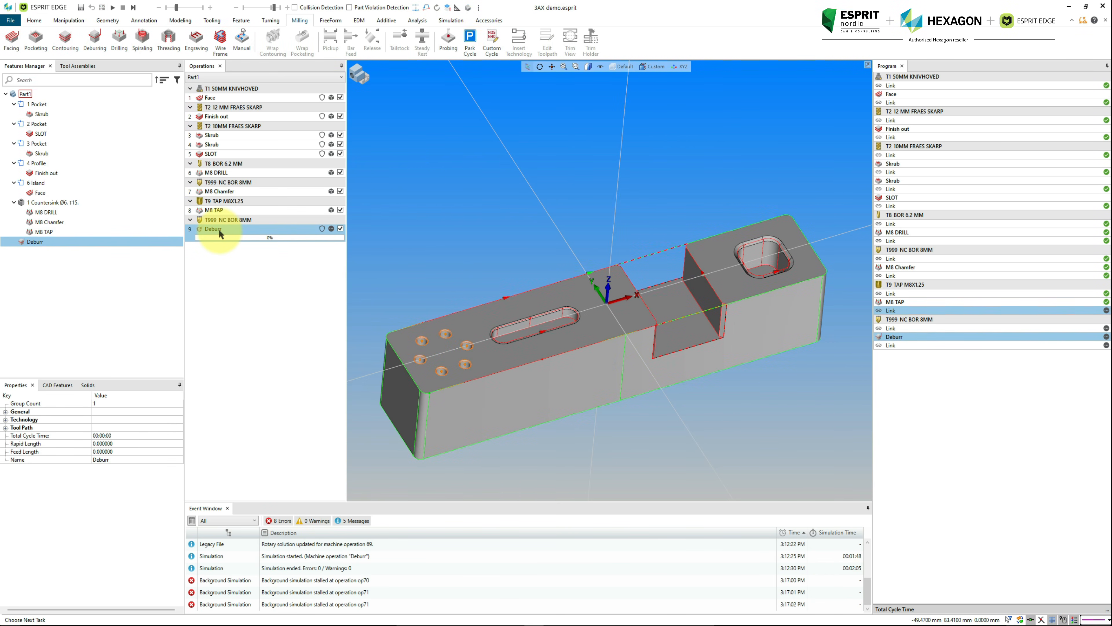
Duplicate the Deburr operation and set the copy's chamfer type to Chamfer so it machines the modelled pocket chamfer
scroll(727, 296, "up", 3)
middle_click_drag(727, 296, 650, 301)
scroll(651, 301, "down", 3)
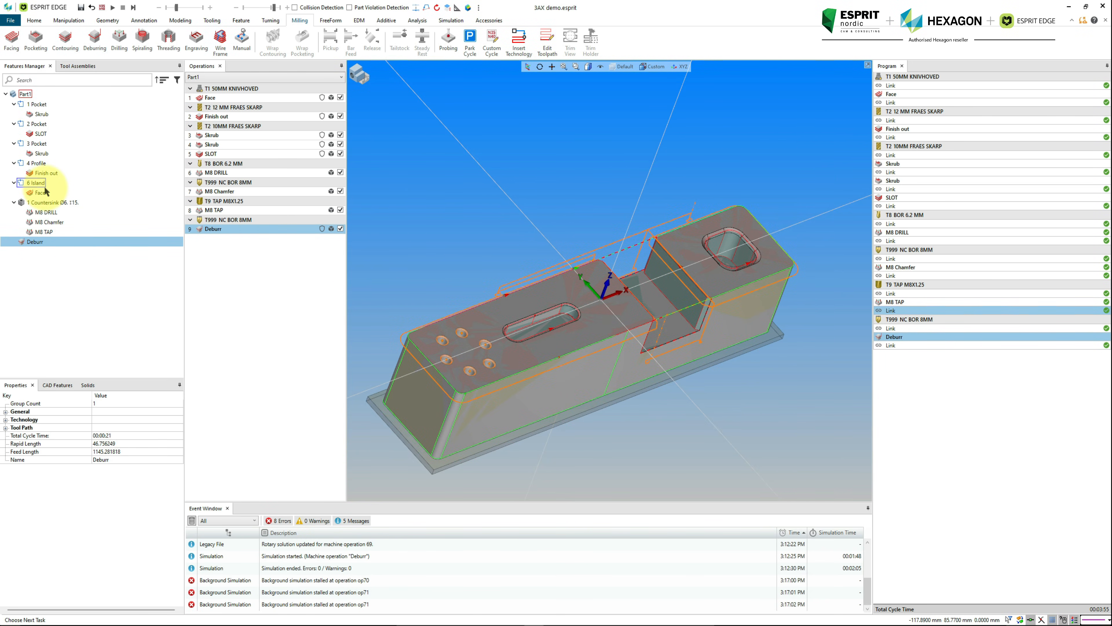
key("ctrl+v")
left_click(212, 242)
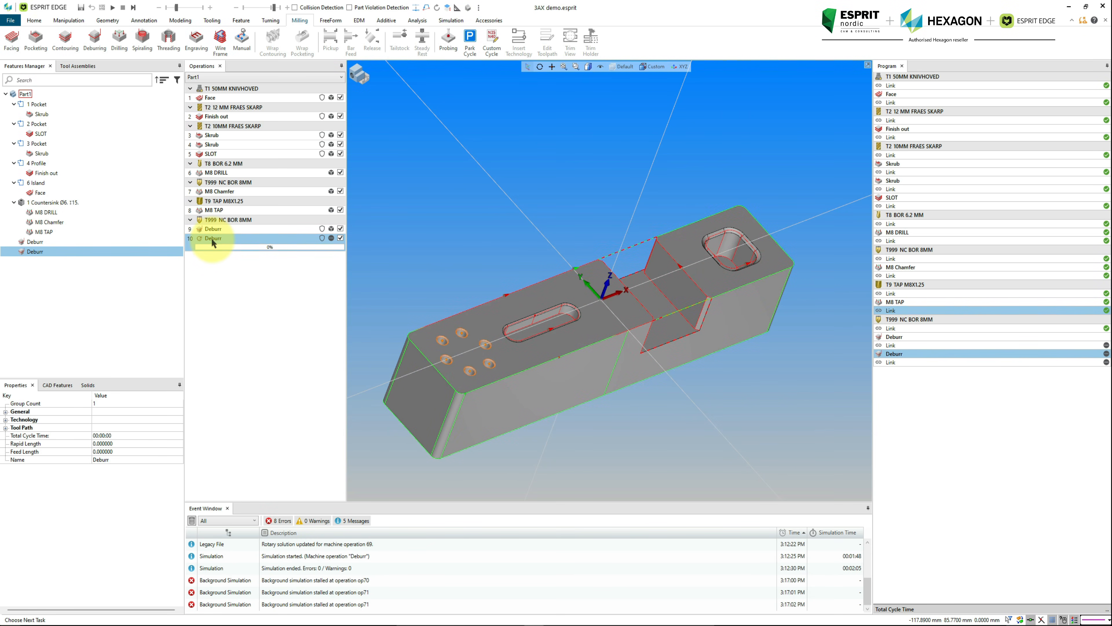
double_click(213, 240)
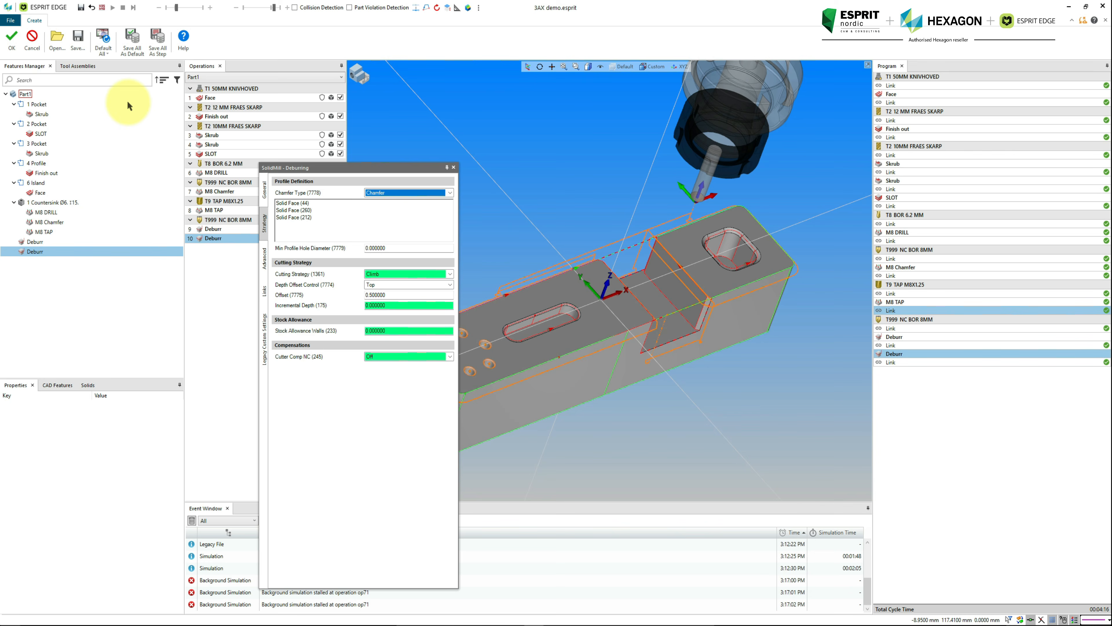
left_click(12, 42)
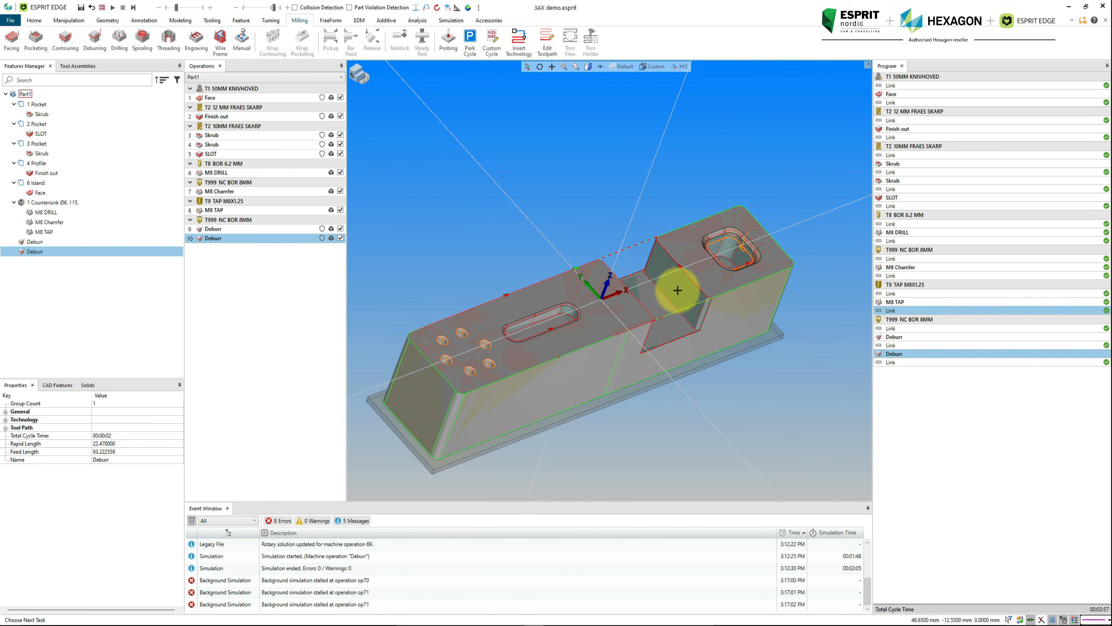
scroll(677, 290, "up", 5)
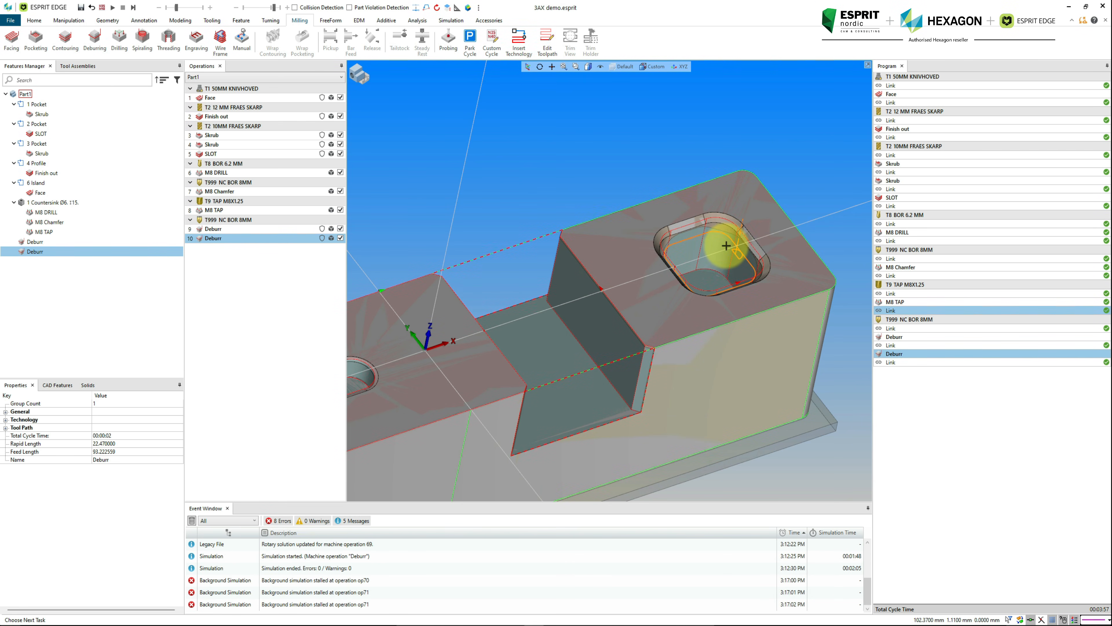
scroll(580, 247, "down", 4)
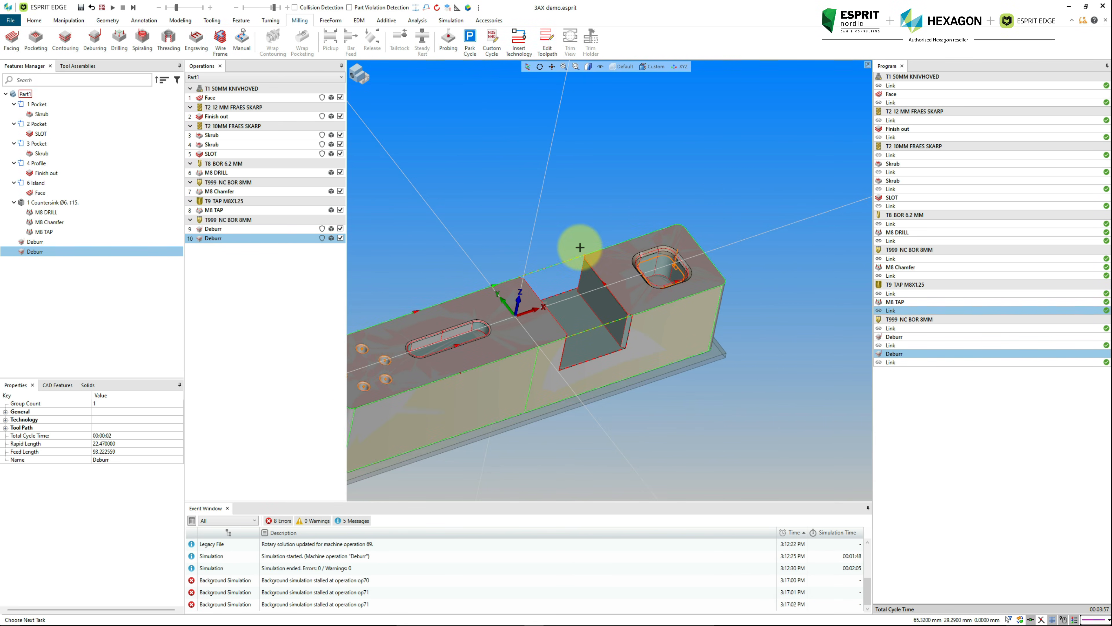
left_click(494, 214)
scroll(638, 232, "down", 2)
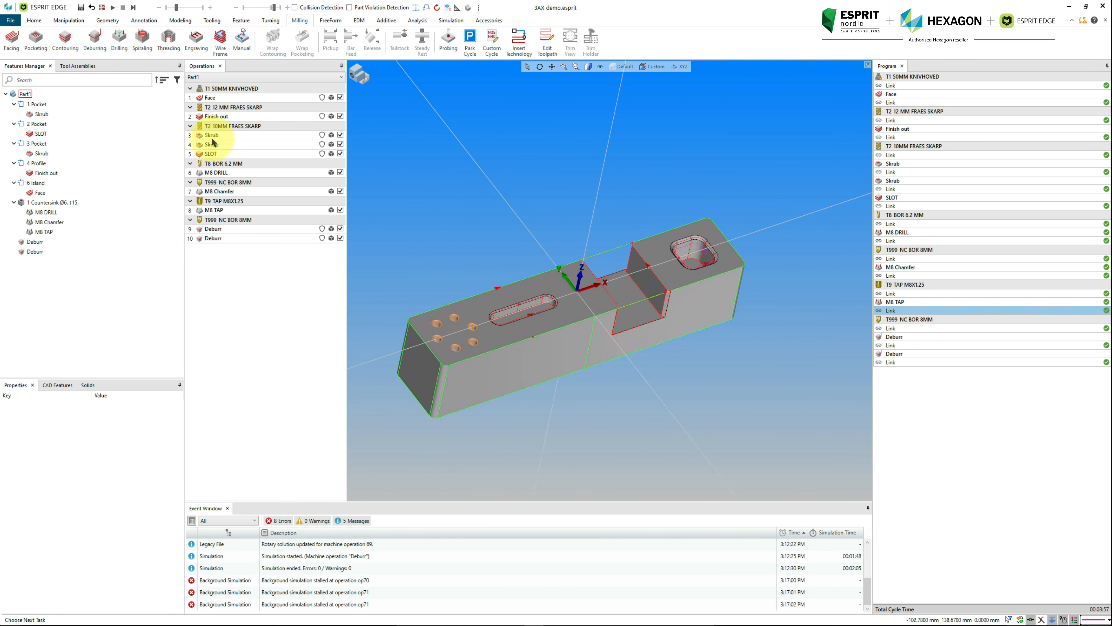
Create a free-form feature with the slot's four rounded edge faces as part and the surrounding top face as check
scroll(522, 271, "up", 5)
left_click(530, 243)
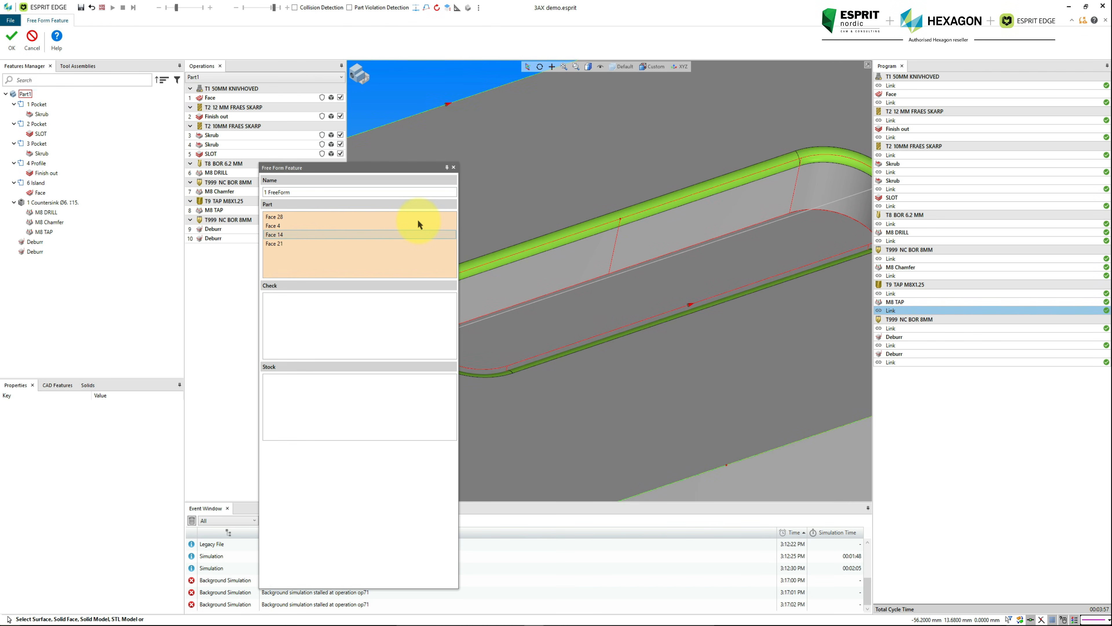
left_click(345, 327)
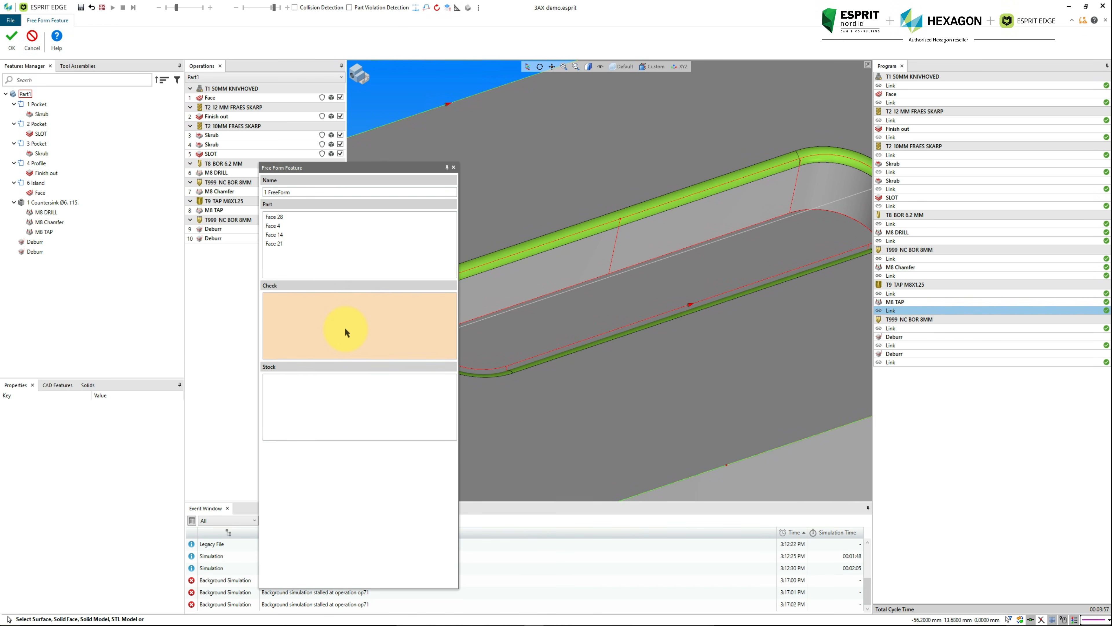
left_click(489, 176)
left_click(488, 176)
left_click(286, 297)
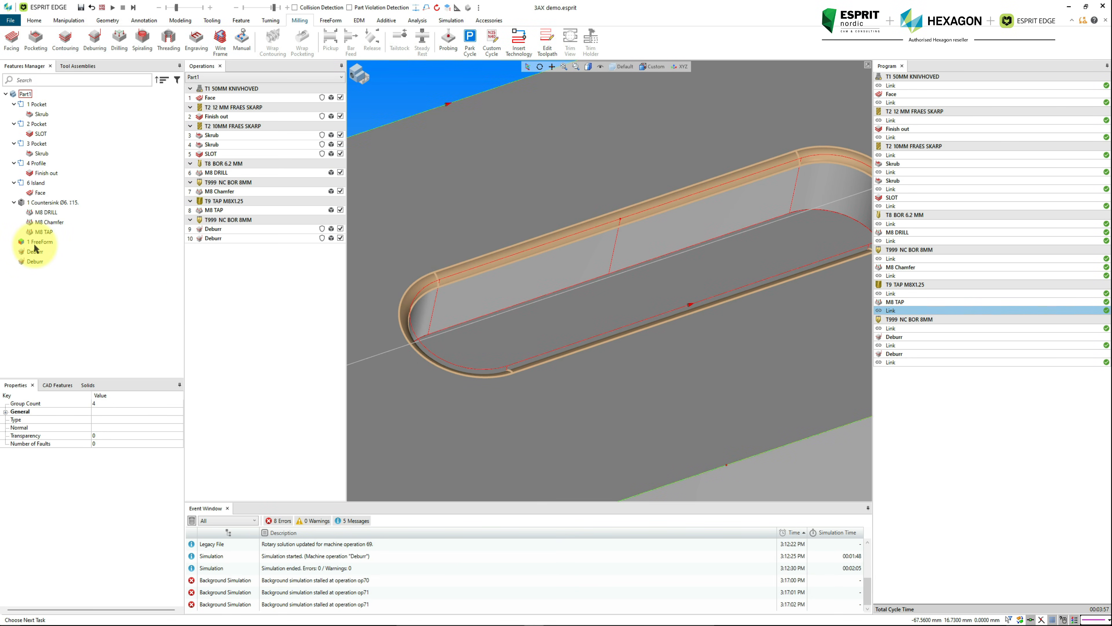
Create a Between Curves finishing operation named R0.5 Slet on the free-form feature with the 4 MM KUGLE tool, setting its start point on the slot edge
left_click(38, 243)
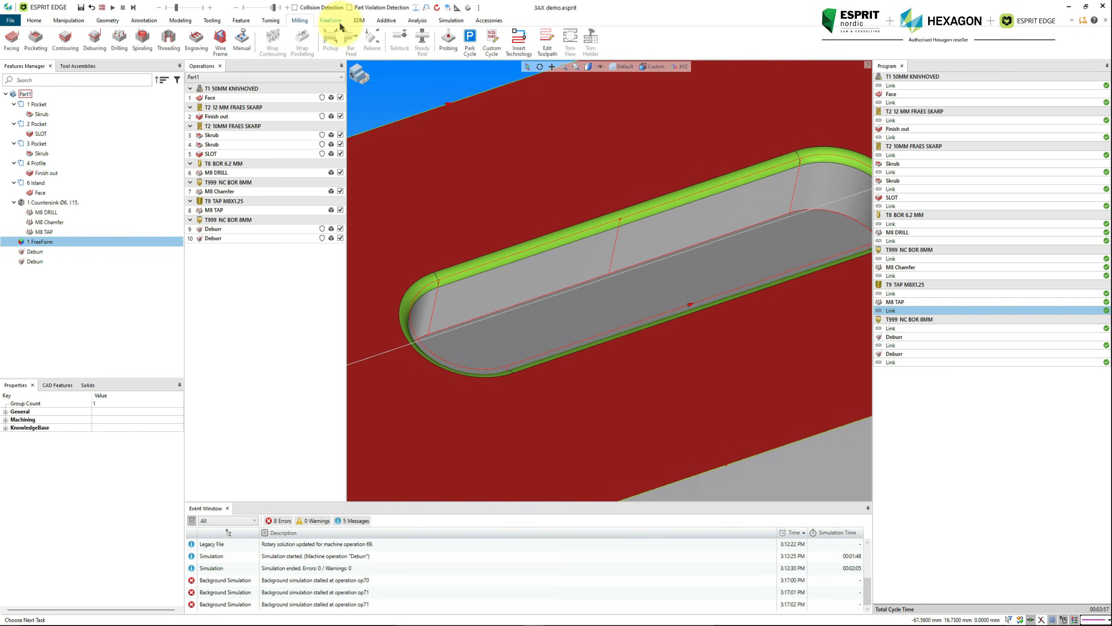
left_click(330, 21)
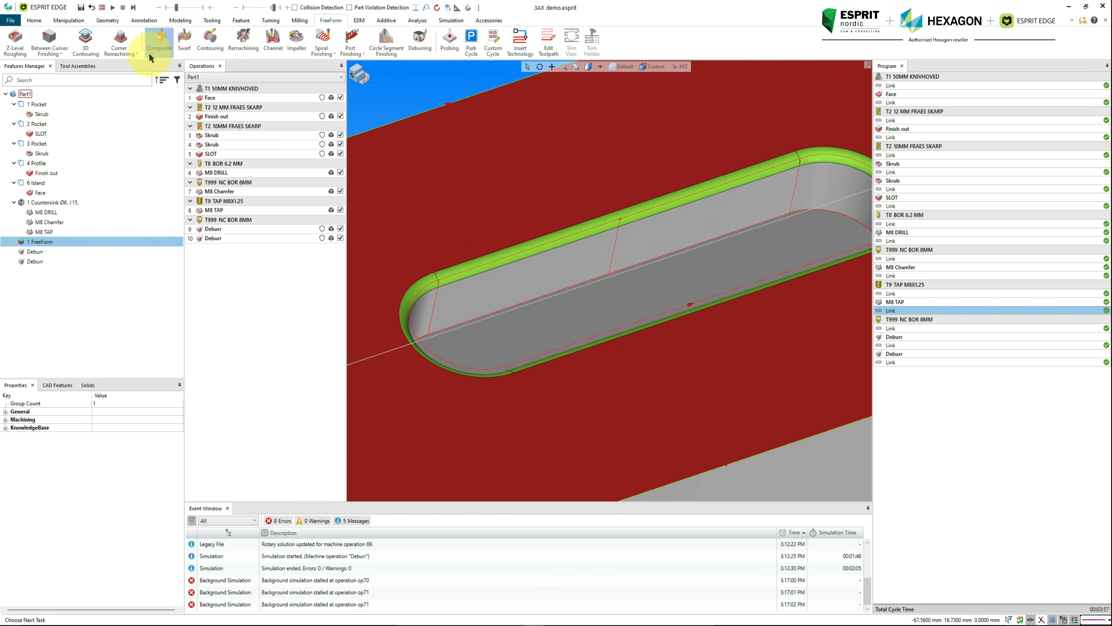
left_click(48, 44)
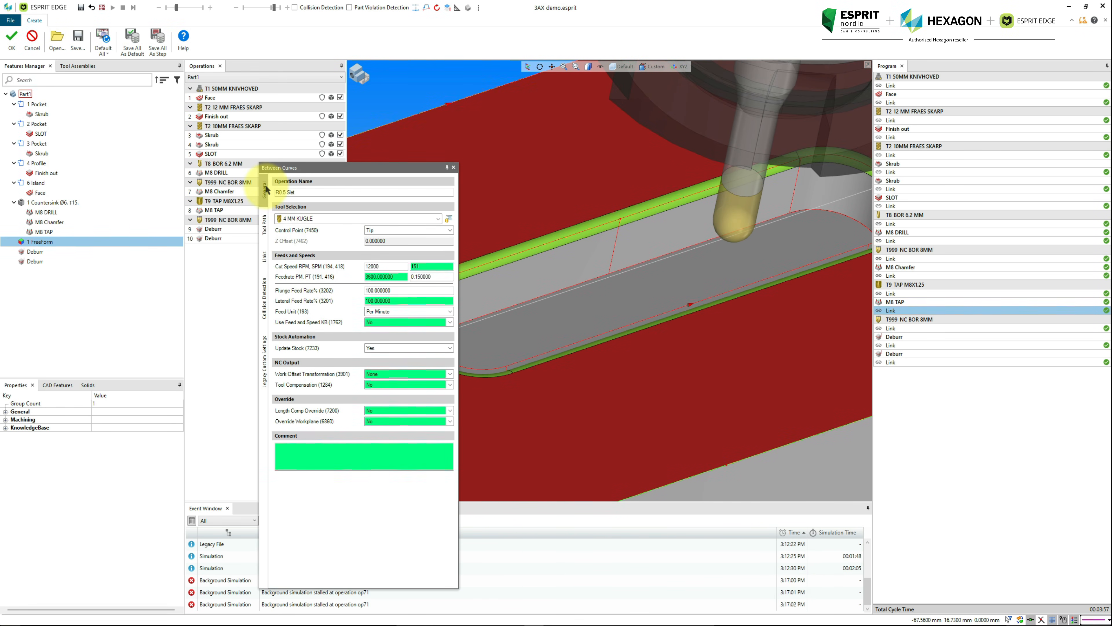
left_click(264, 221)
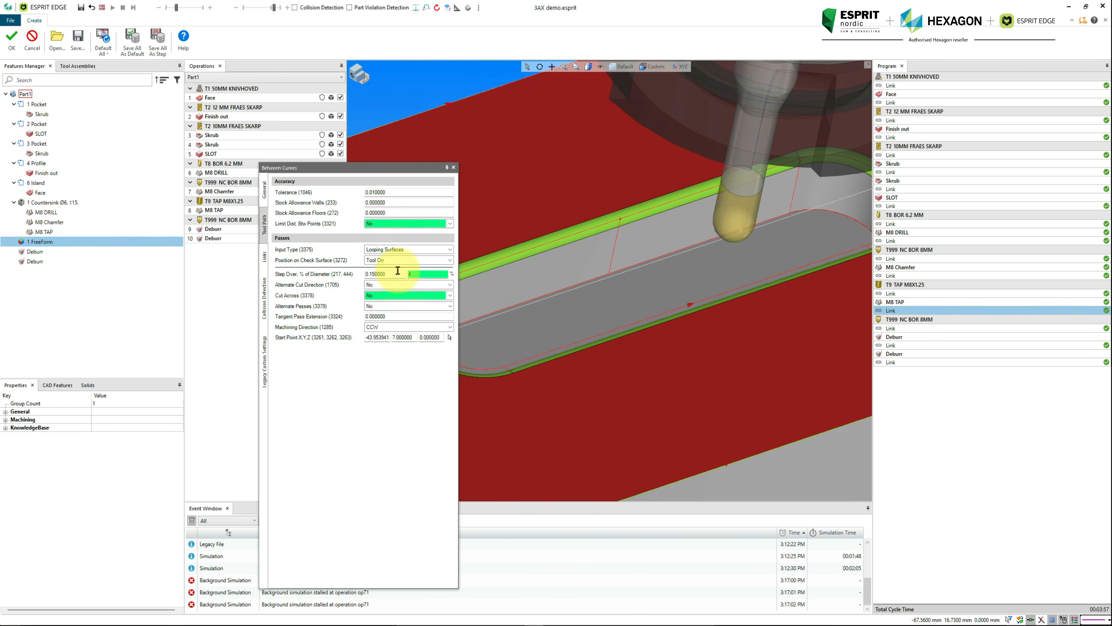
left_click(450, 338)
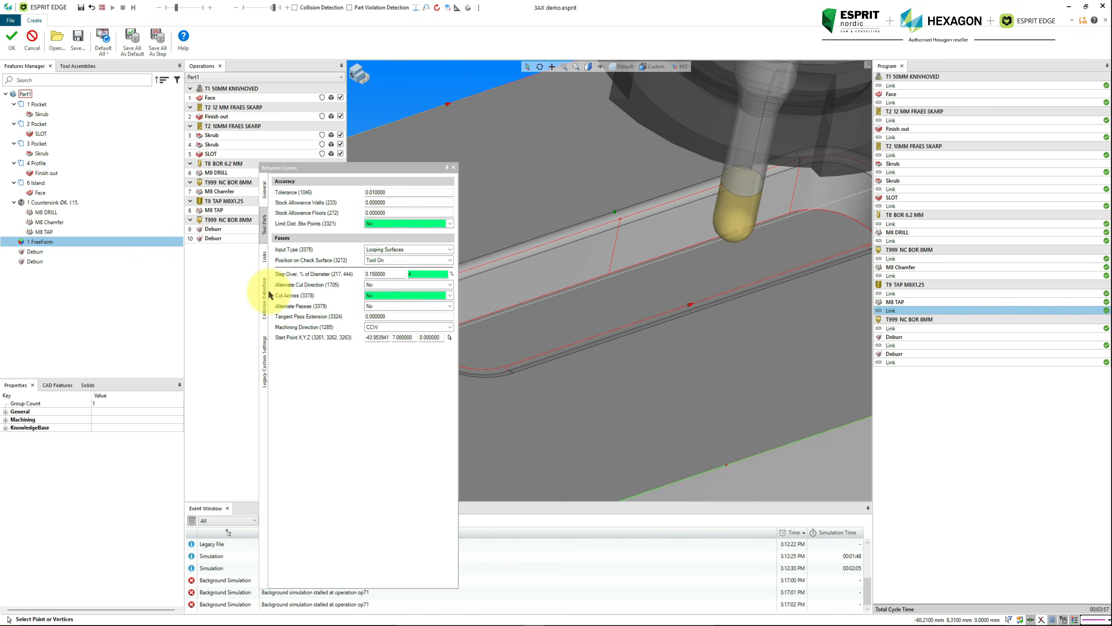
left_click(265, 268)
left_click(266, 279)
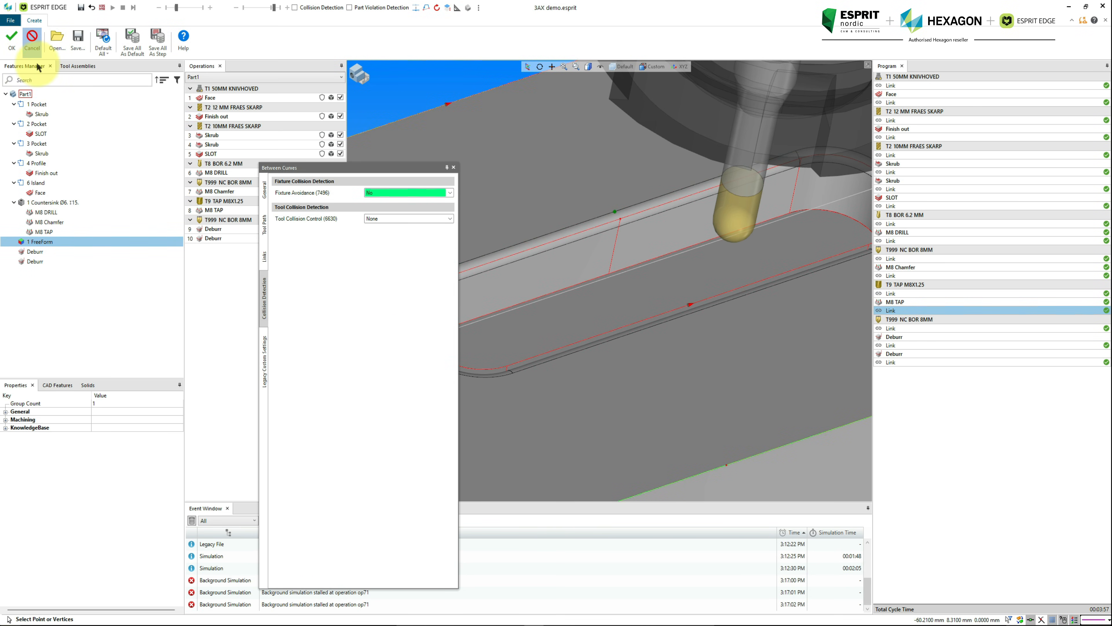
left_click(9, 44)
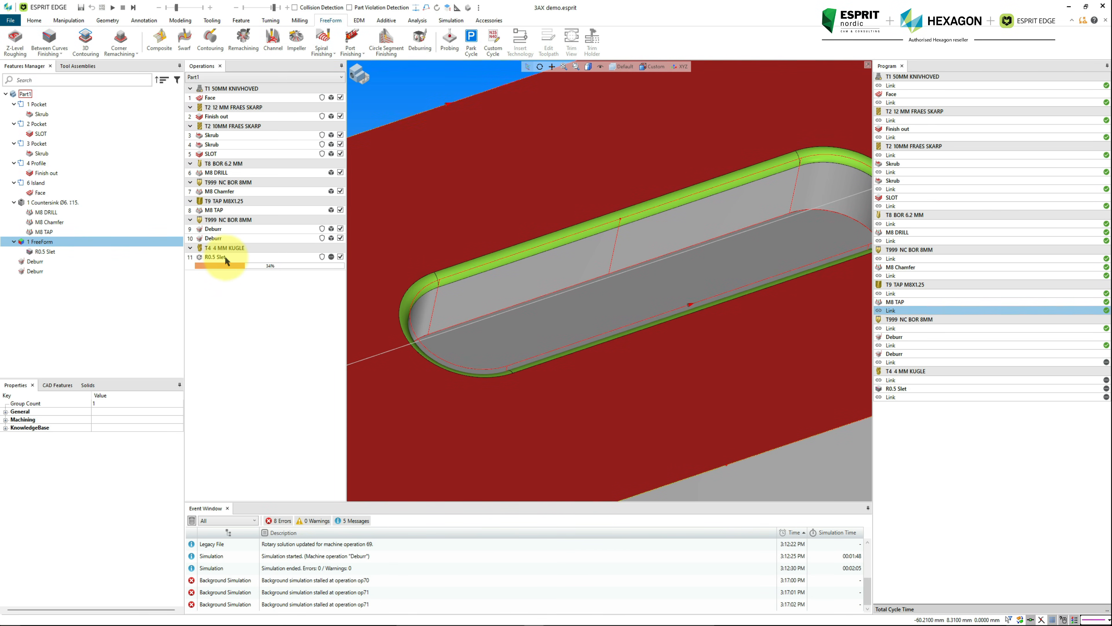
Inspect the R0.5 Slet toolpath around the slot's rounded edge and clear the selection
left_click(220, 259)
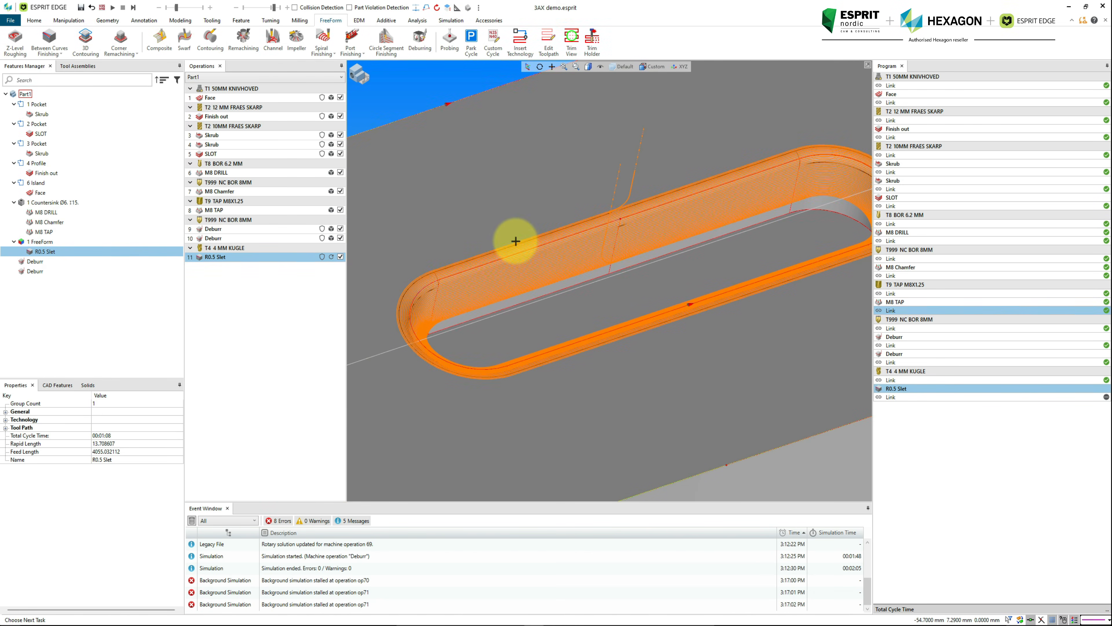
scroll(635, 283, "down", 3)
middle_click_drag(635, 283, 638, 281)
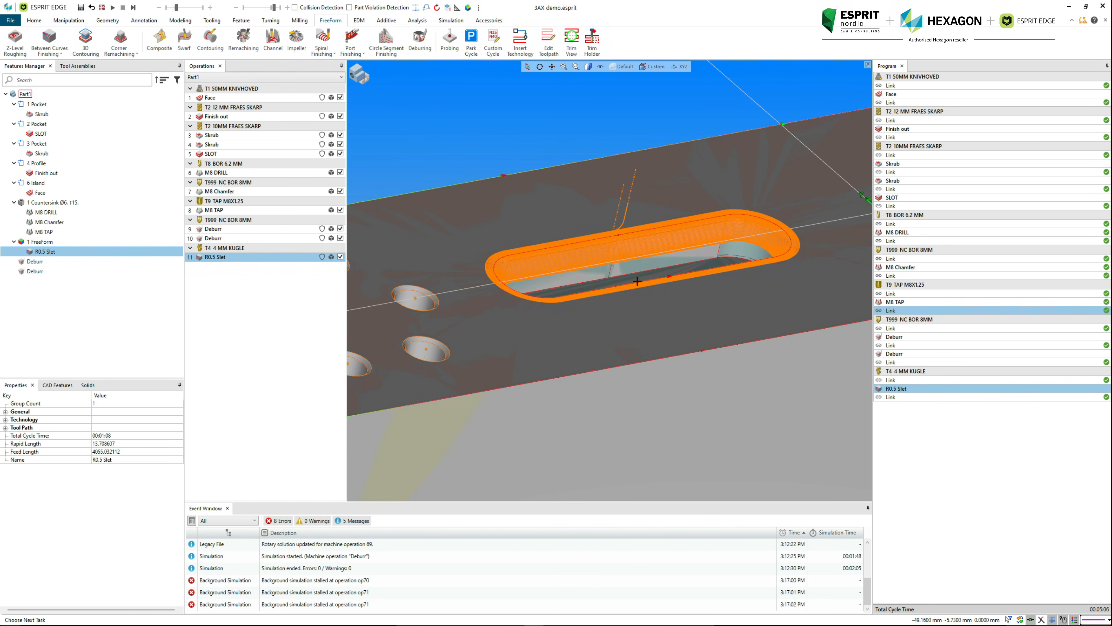
scroll(635, 283, "down", 5)
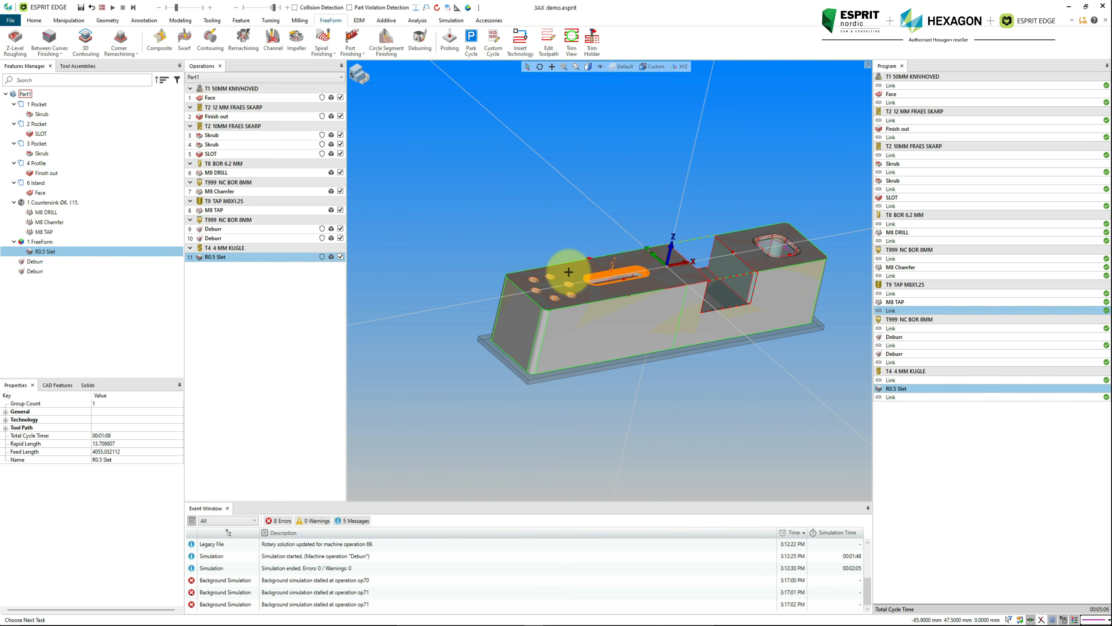
left_click(495, 202)
middle_click_drag(583, 255, 576, 261)
scroll(576, 259, "down", 2)
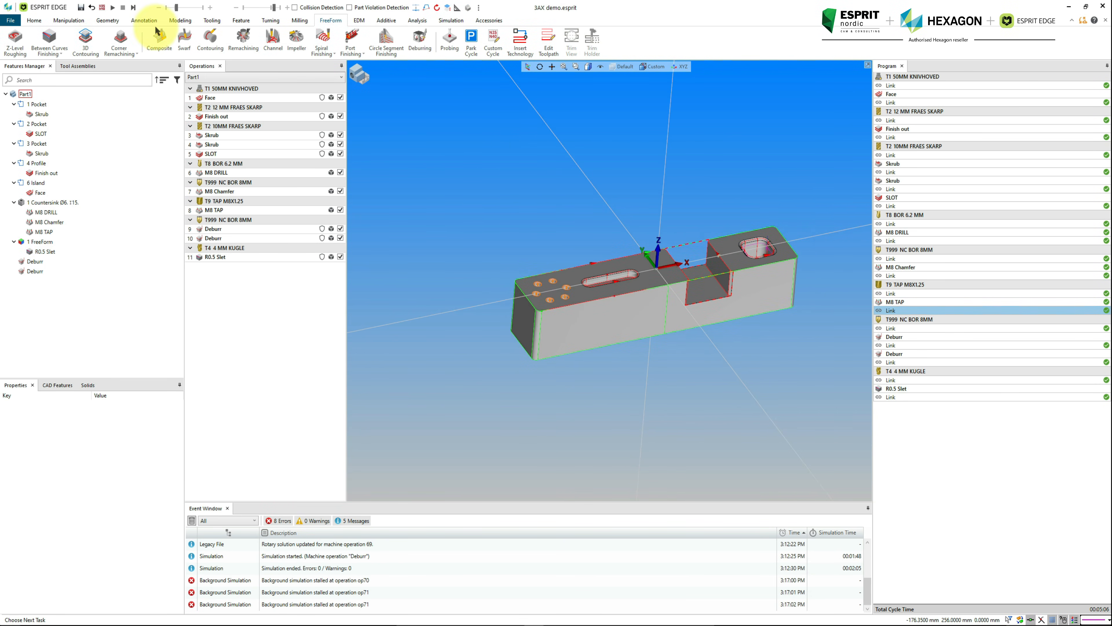
Add a workpiece to the aviation gridplate in the machine setup and set its Z translation to 150
left_click(33, 20)
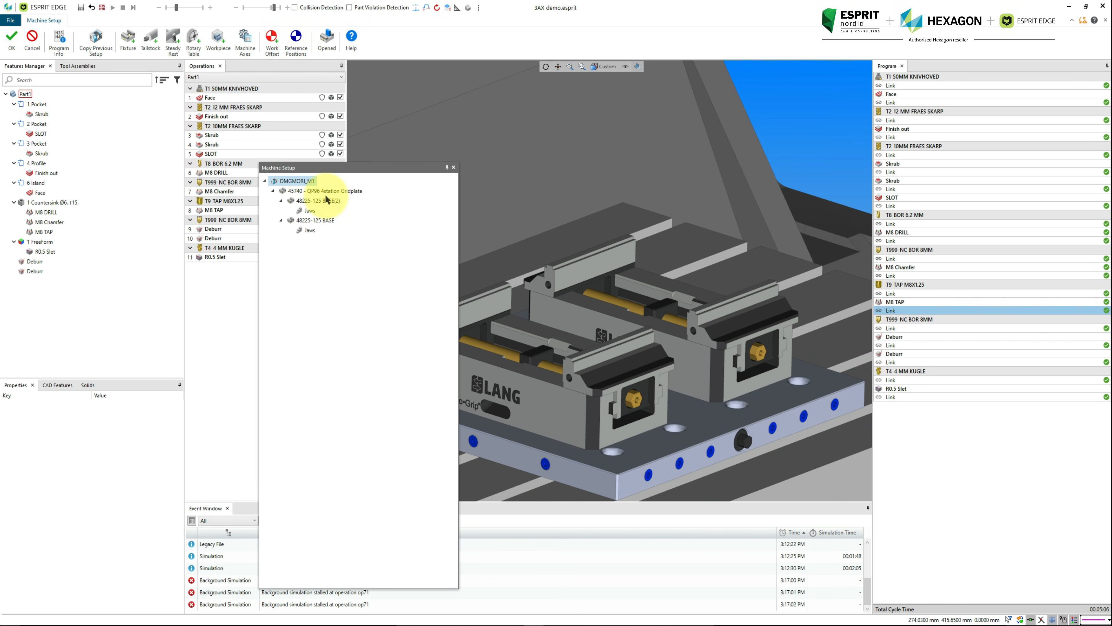
left_click(317, 191)
left_click(216, 44)
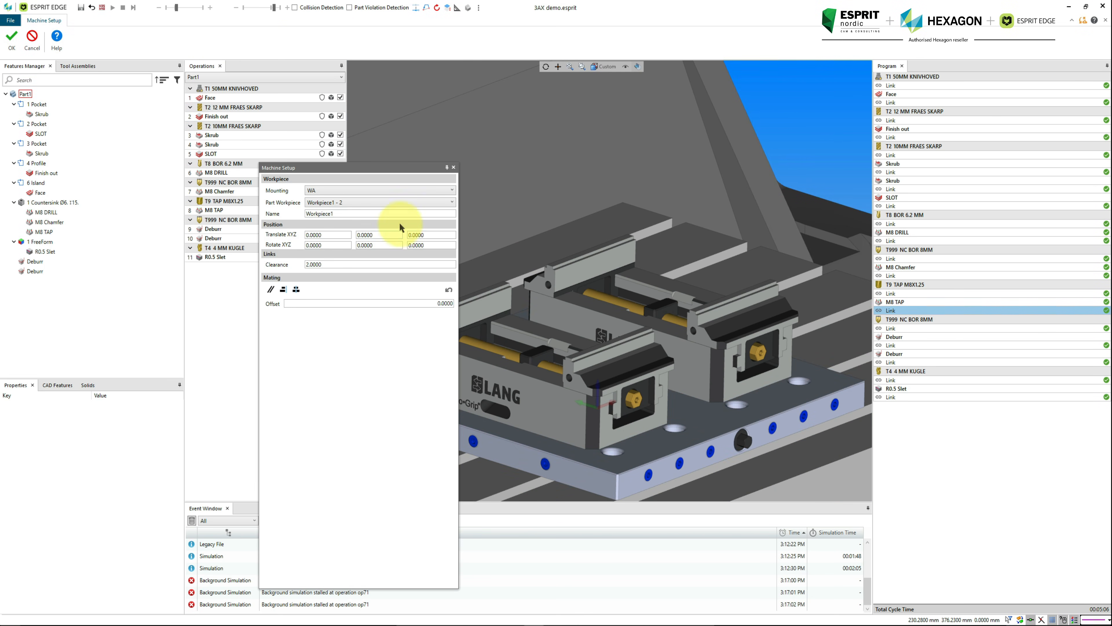
type("150")
key("Tab")
scroll(580, 268, "up", 3)
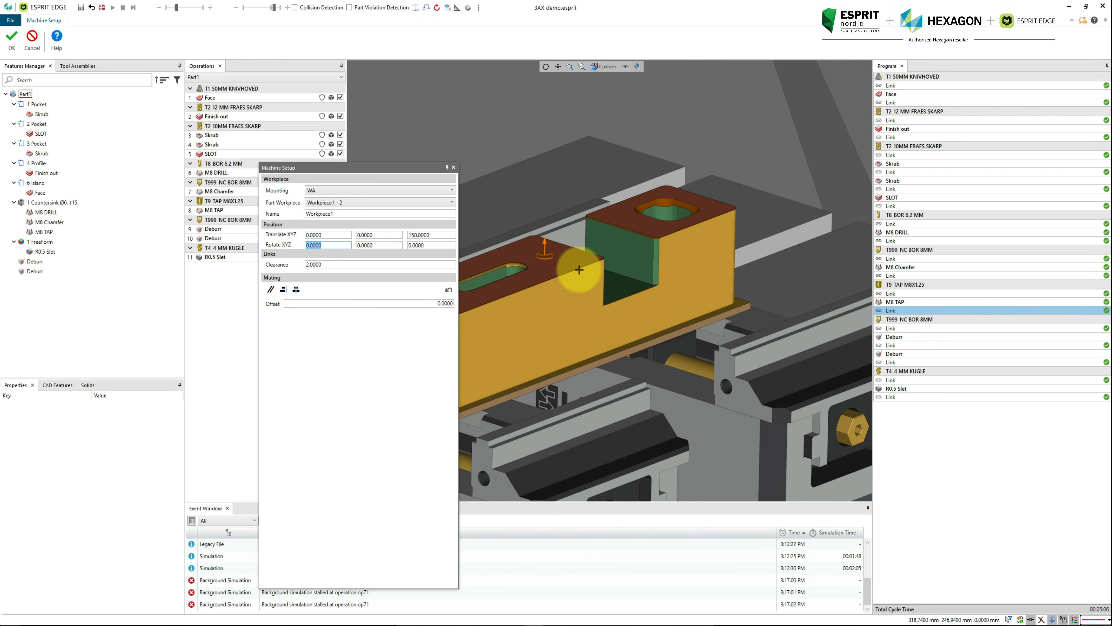
Mate the workpiece's machined top face to the vise's seating surface between the jaws and accept the workpiece placement
left_click(538, 269)
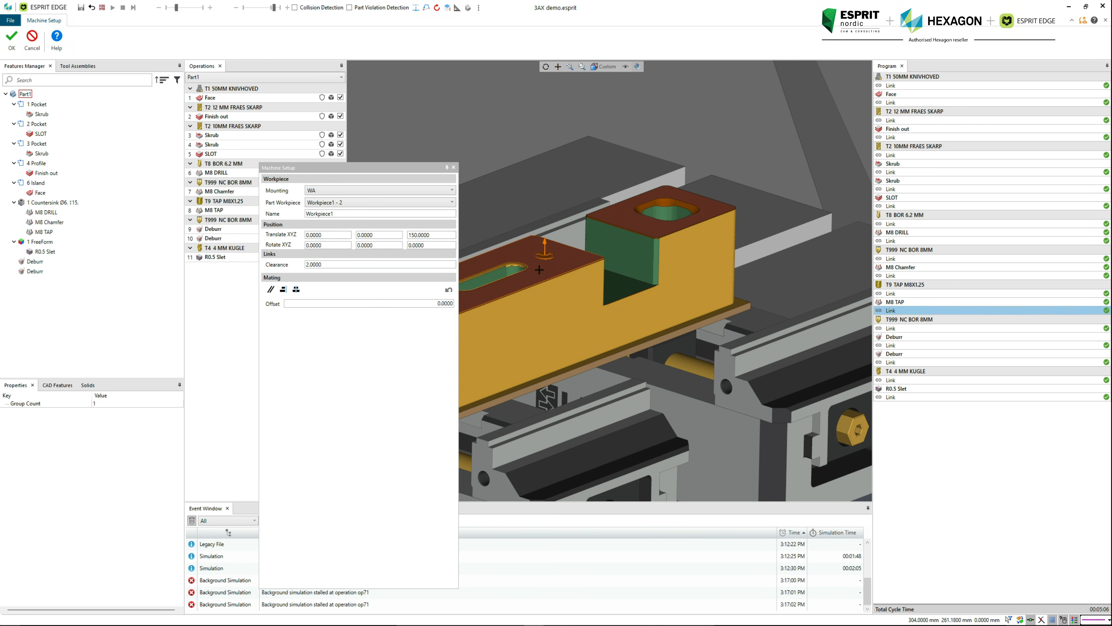
left_click(512, 412)
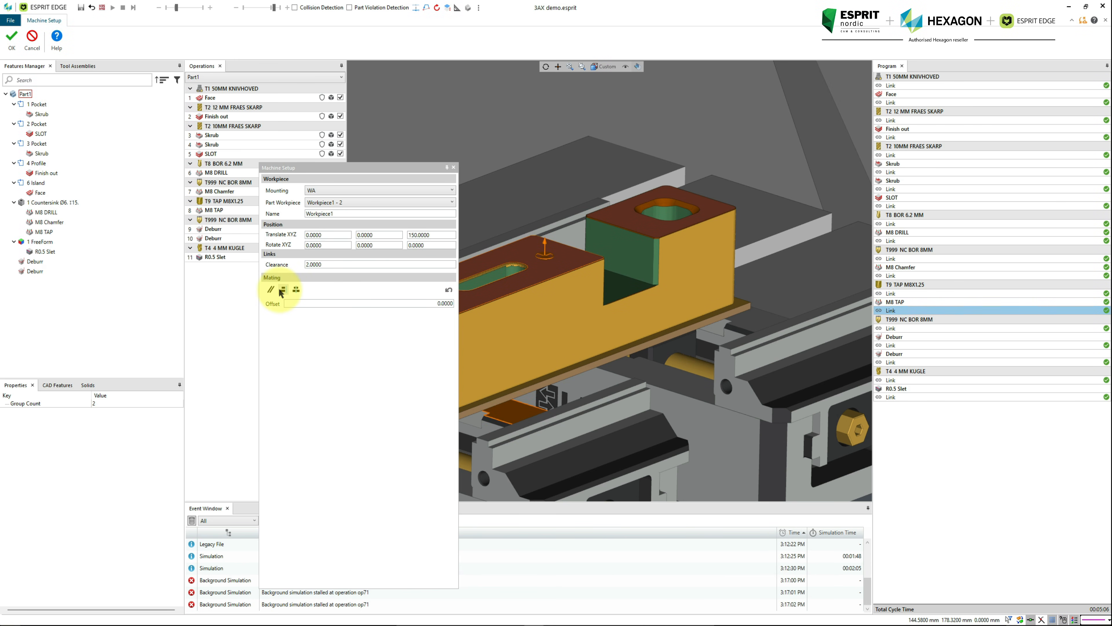
left_click(271, 289)
scroll(556, 305, "down", 5)
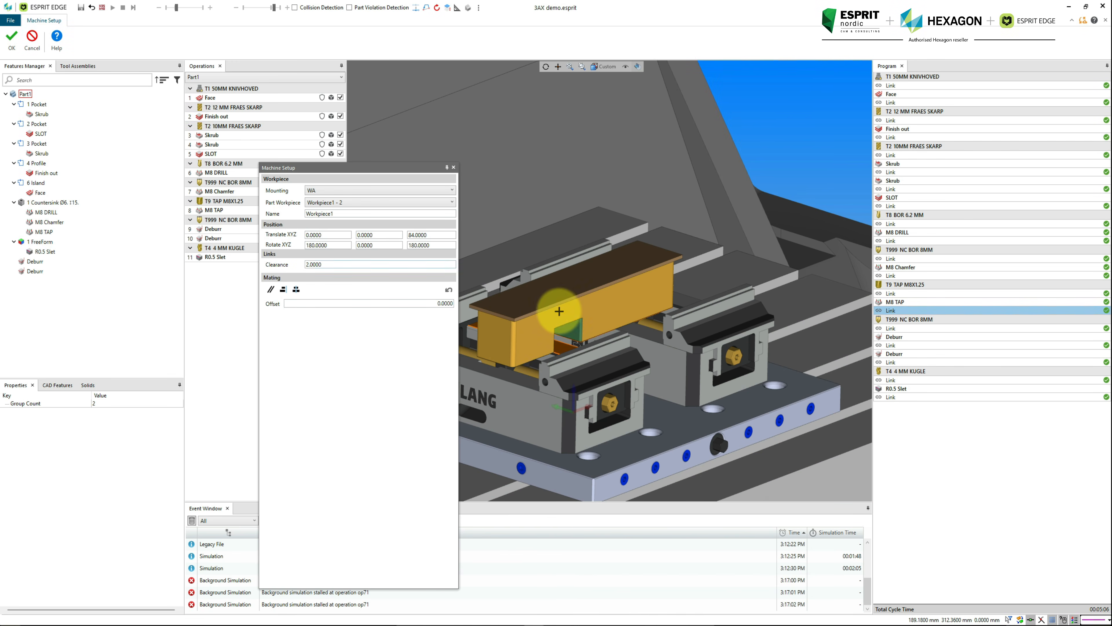
left_click(11, 43)
Set the primary number of Workpiece1's work offset to G54 and accept the machine setup
double_click(309, 250)
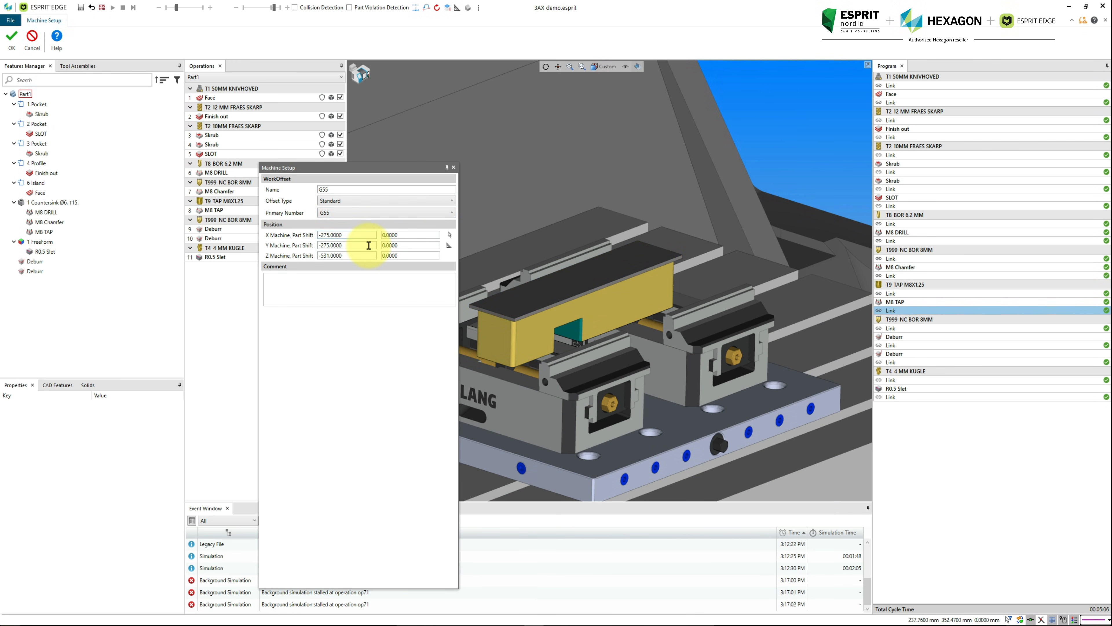
left_click(350, 213)
left_click(326, 222)
left_click(12, 46)
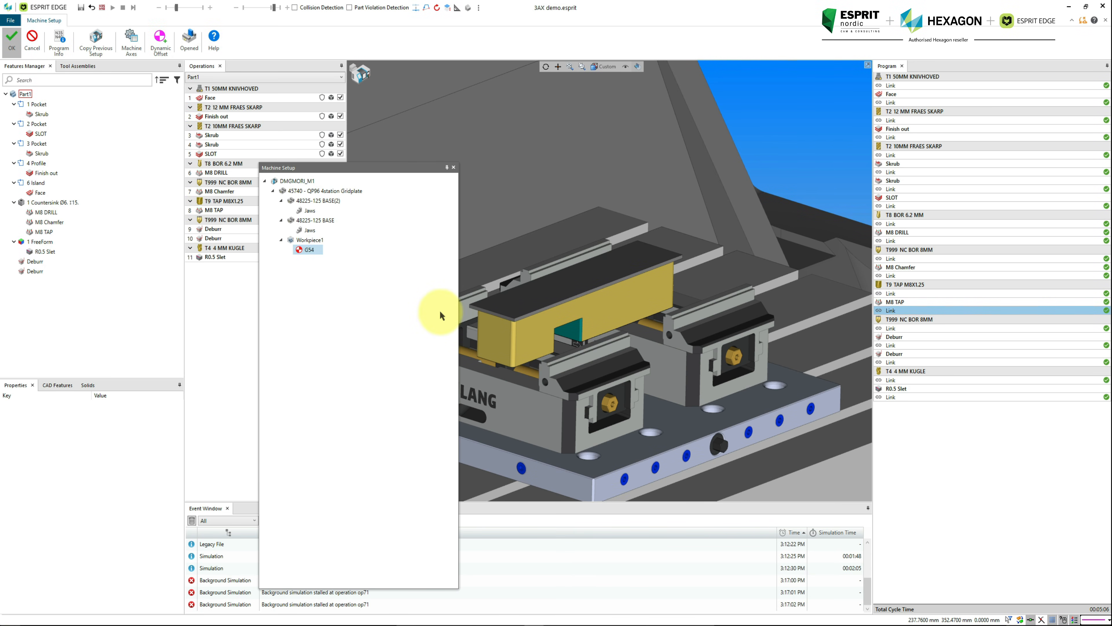
Return to the part view and create a workplane from geometry on the part's flat underside
left_click(360, 72)
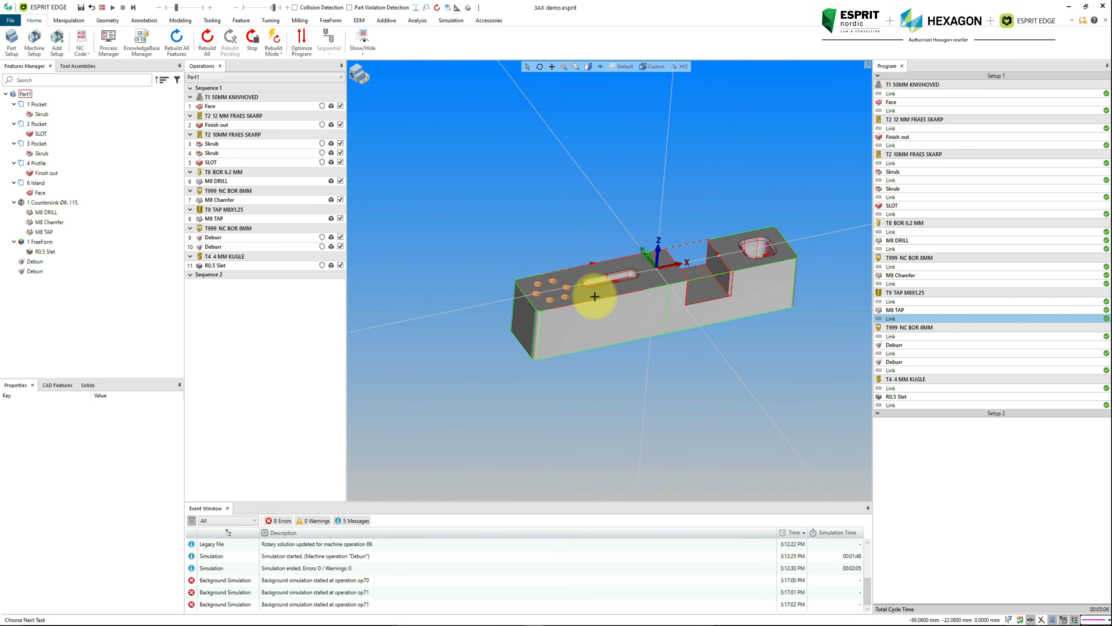
middle_click_drag(595, 296, 672, 331)
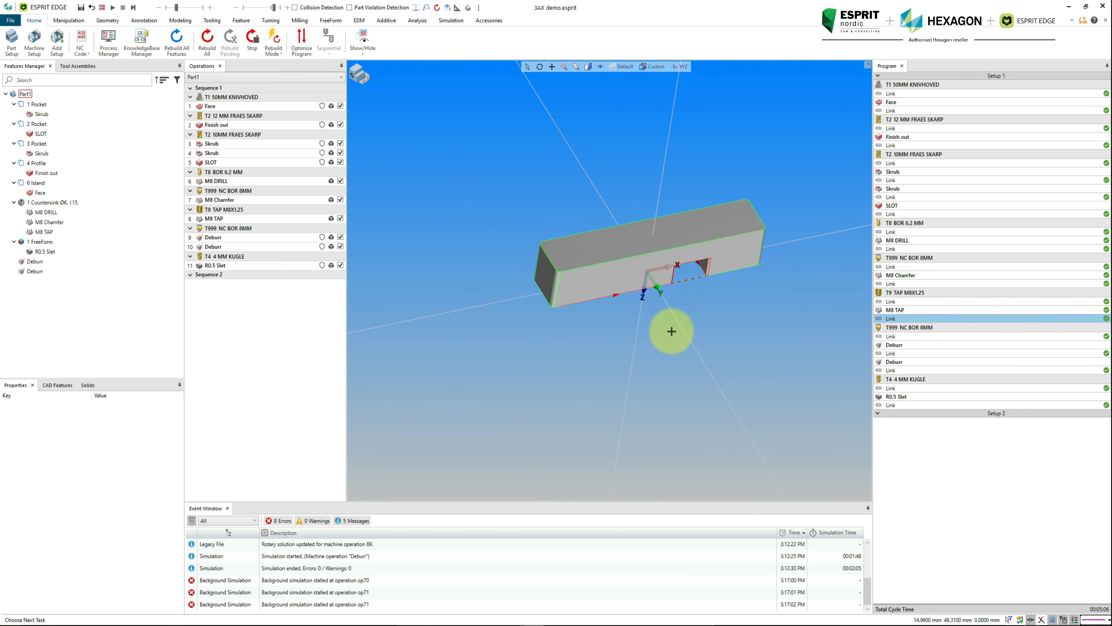
scroll(676, 199, "up", 3)
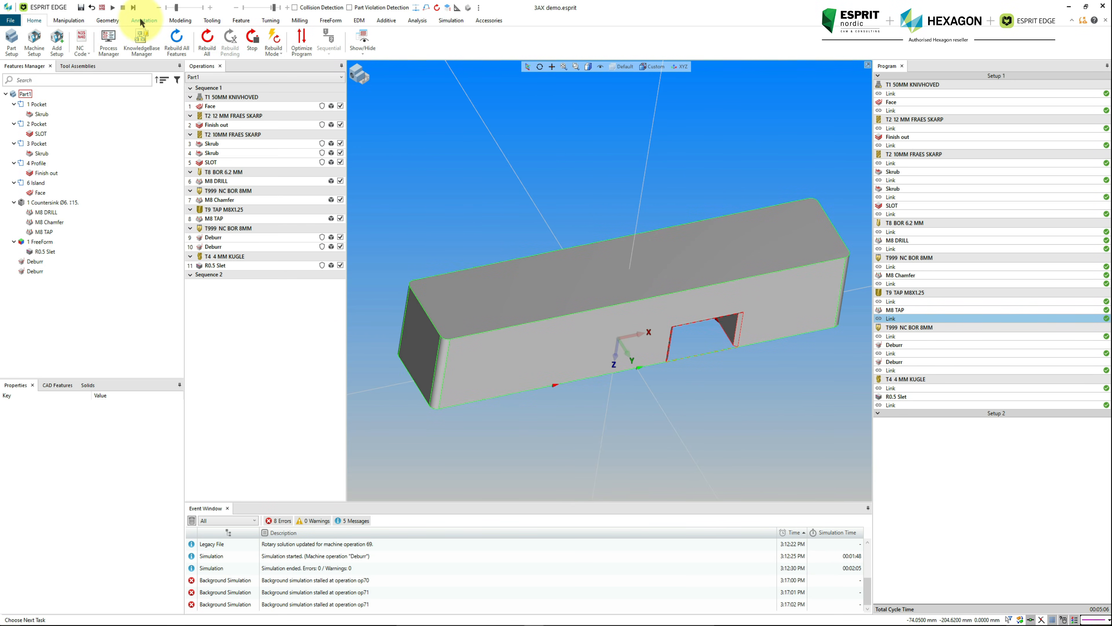
left_click(81, 23)
left_click(108, 43)
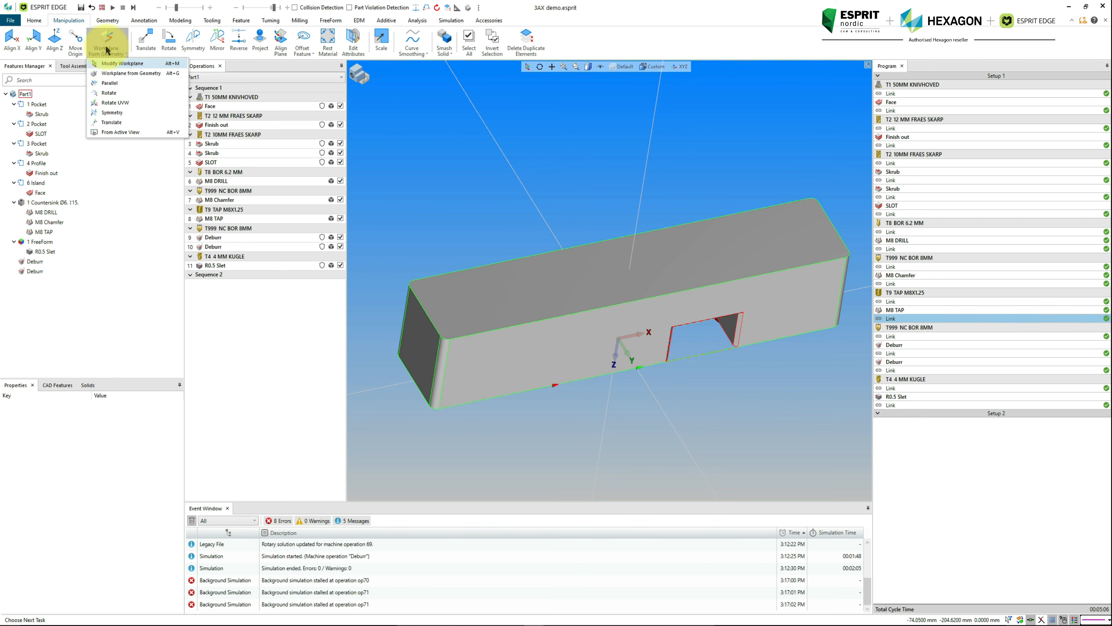
left_click(123, 74)
left_click(580, 289)
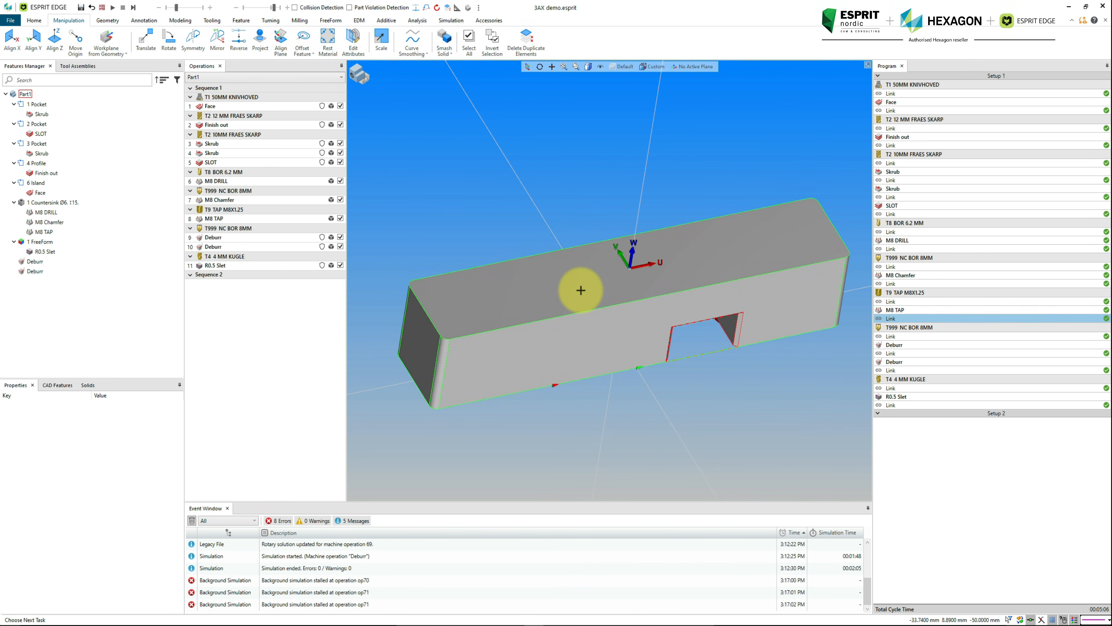
left_click(770, 141)
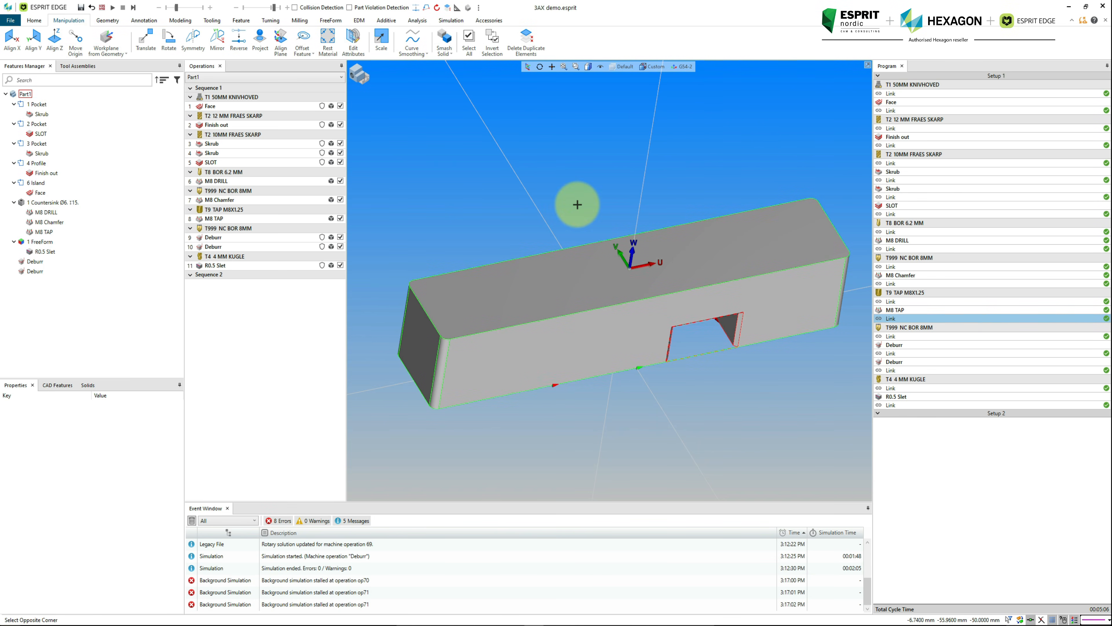
Create a Facing operation with T1 50MM KNIVHOVED on the part's flat underside for the second setup
left_click(519, 287)
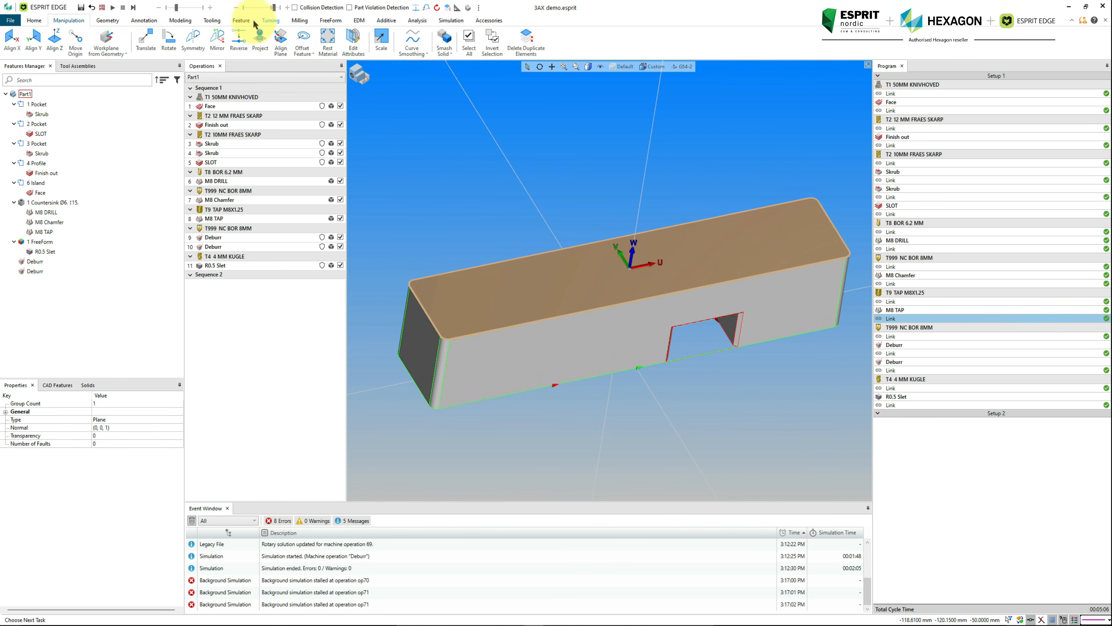
left_click(300, 21)
left_click(14, 42)
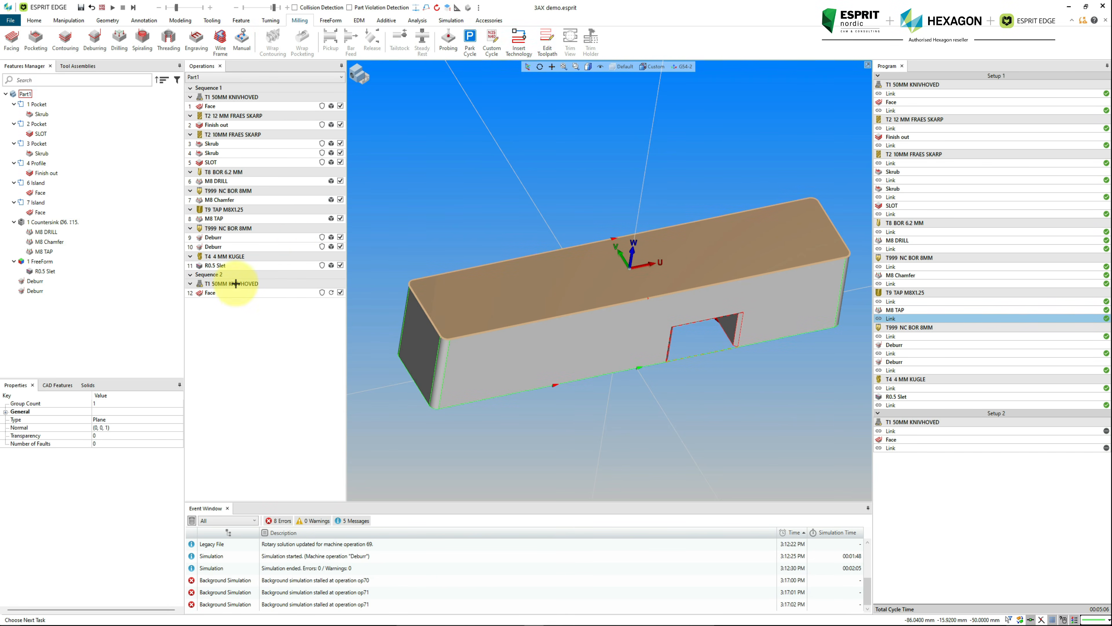
left_click(234, 296)
middle_click_drag(551, 365, 563, 361)
left_click(367, 209)
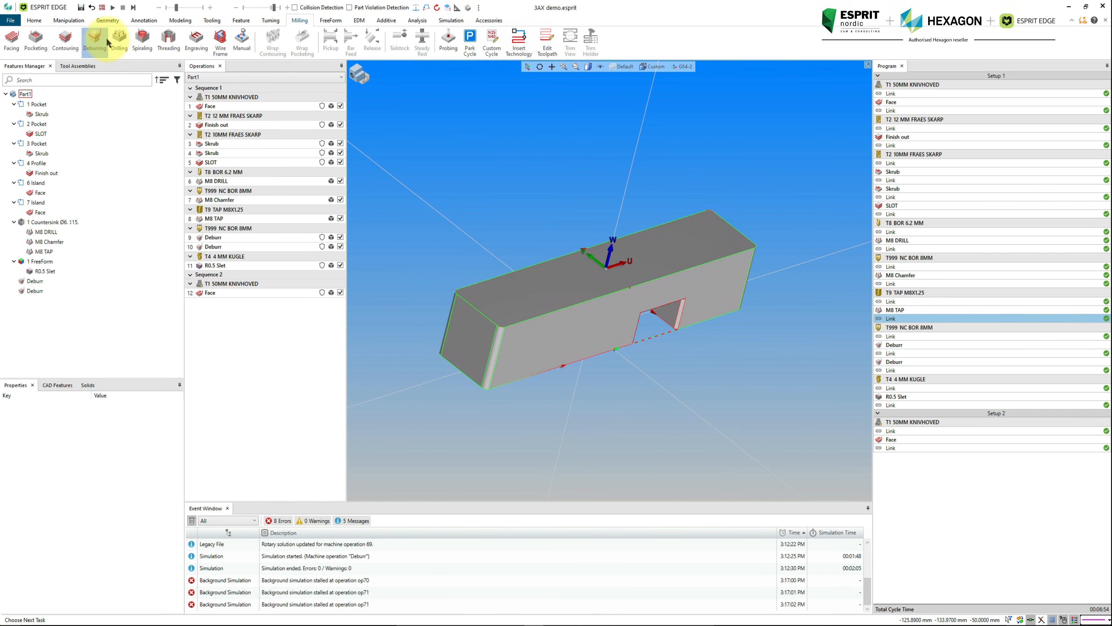
Create a Deburring operation for the second setup, replacing the profile faces with the flat underside and setting the chamfer type to Deburr
left_click(96, 67)
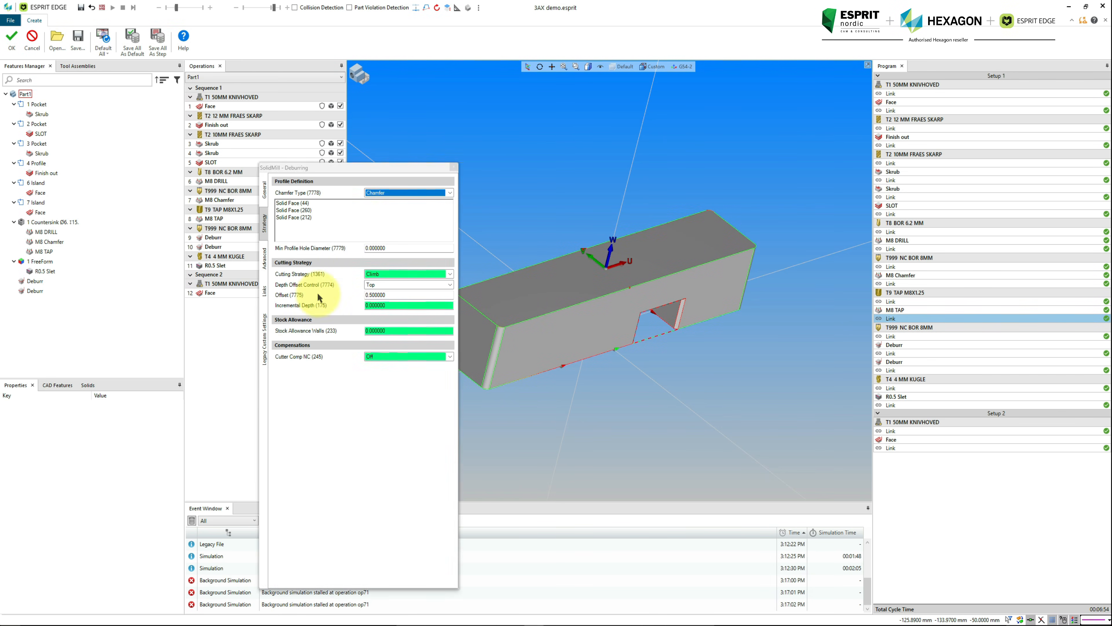
right_click(354, 225)
left_click(383, 245)
left_click(529, 285)
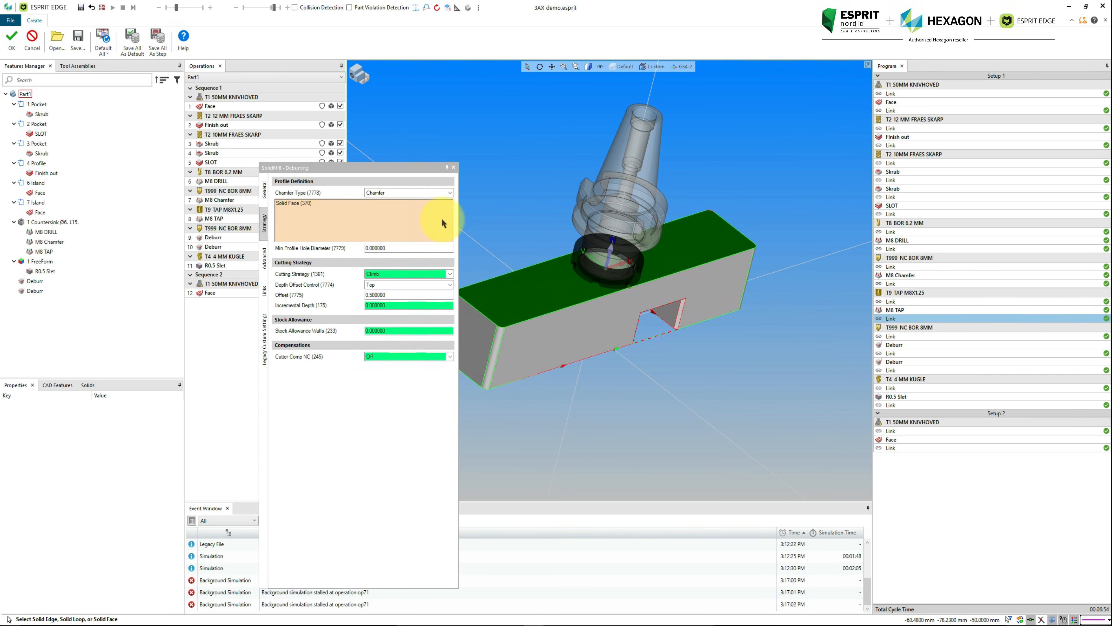
left_click(387, 193)
left_click(388, 199)
left_click(386, 200)
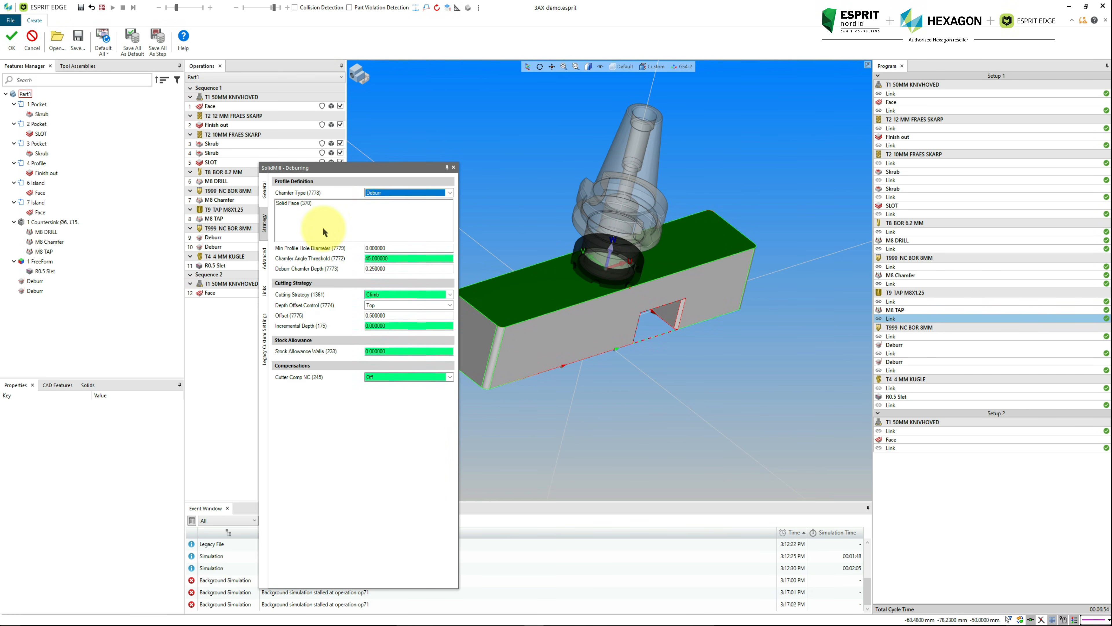
left_click(12, 48)
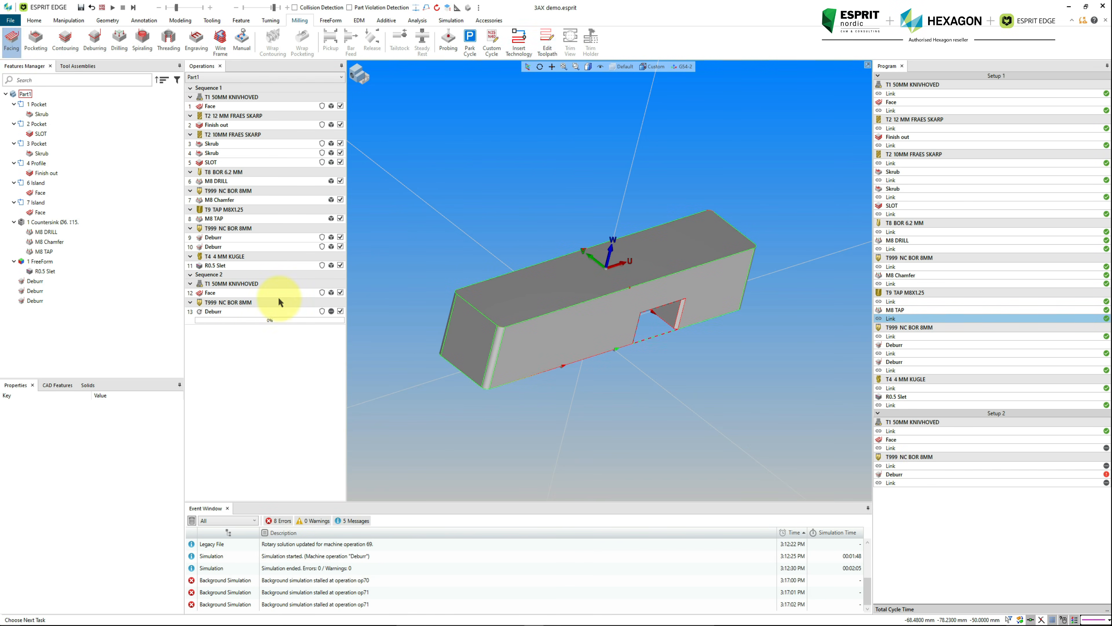
Check the second setup's Deburr toolpath, simulate it on the machine, and inspect the workpiece in the vises
left_click(224, 311)
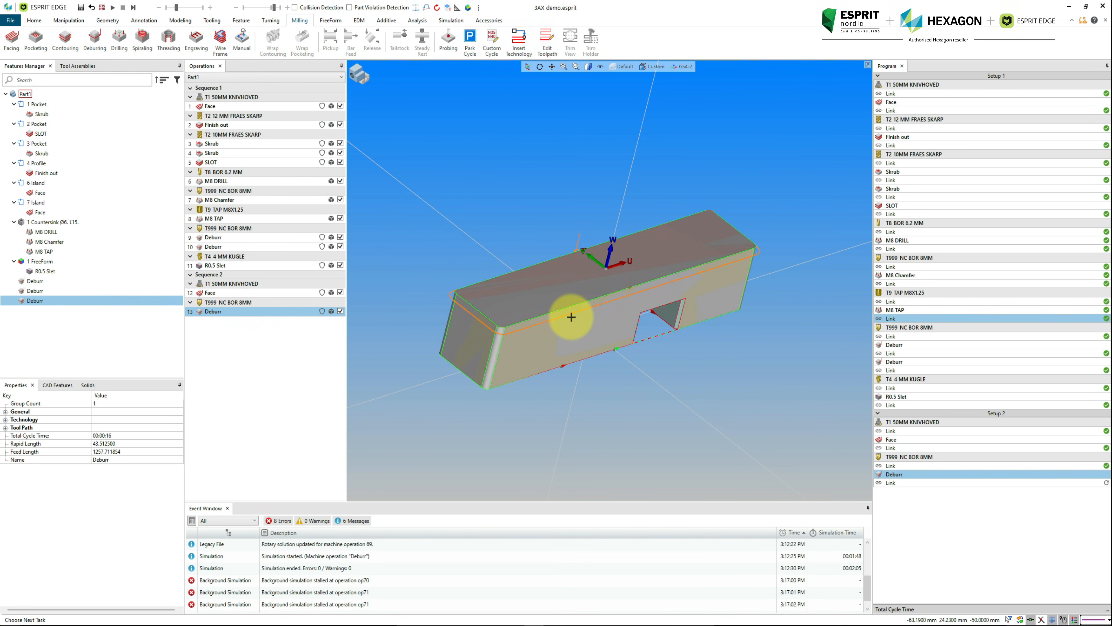
scroll(567, 313, "up", 3)
scroll(573, 302, "down", 5)
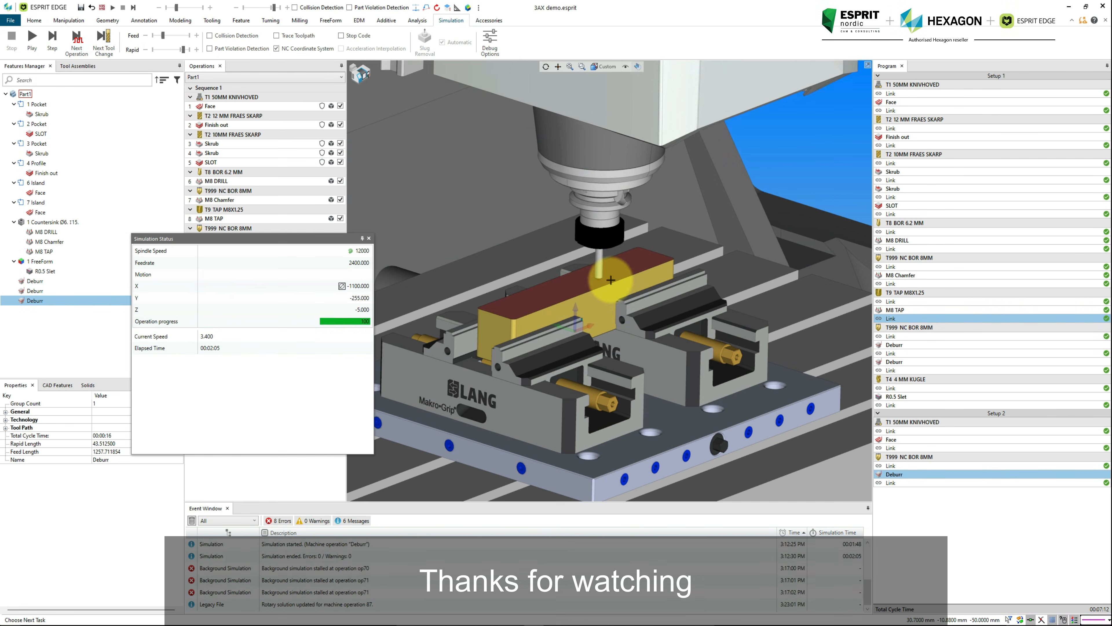
scroll(504, 308, "up", 3)
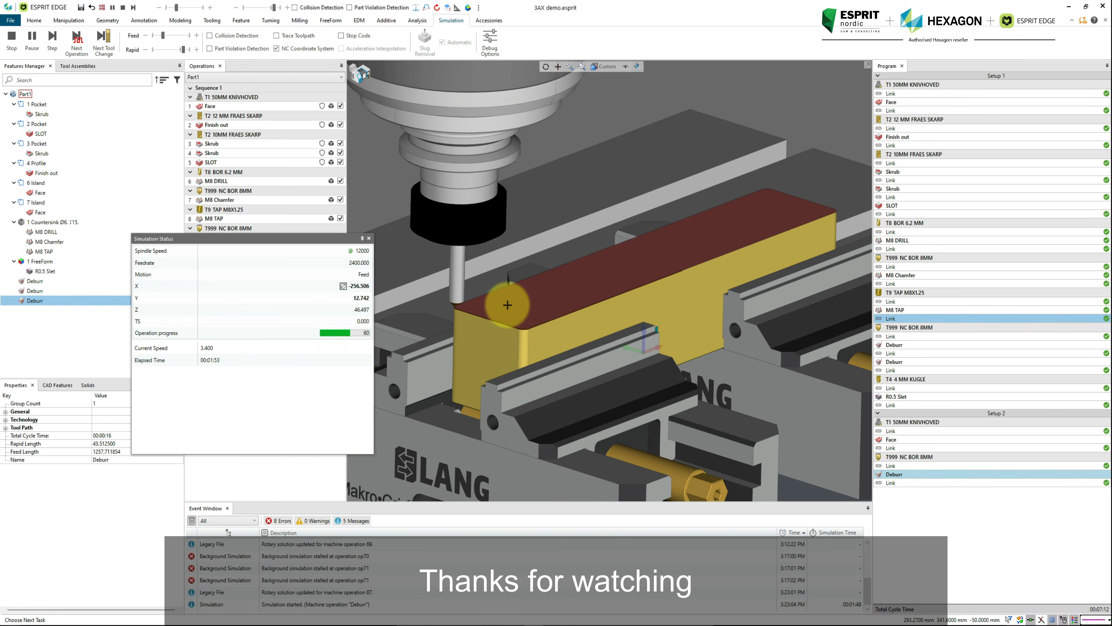
mouse_move(522, 314)
middle_mouse_down()
mouse_move(546, 311)
mouse_move(509, 312)
middle_mouse_up()
scroll(509, 312, "down", 3)
scroll(636, 300, "up", 2)
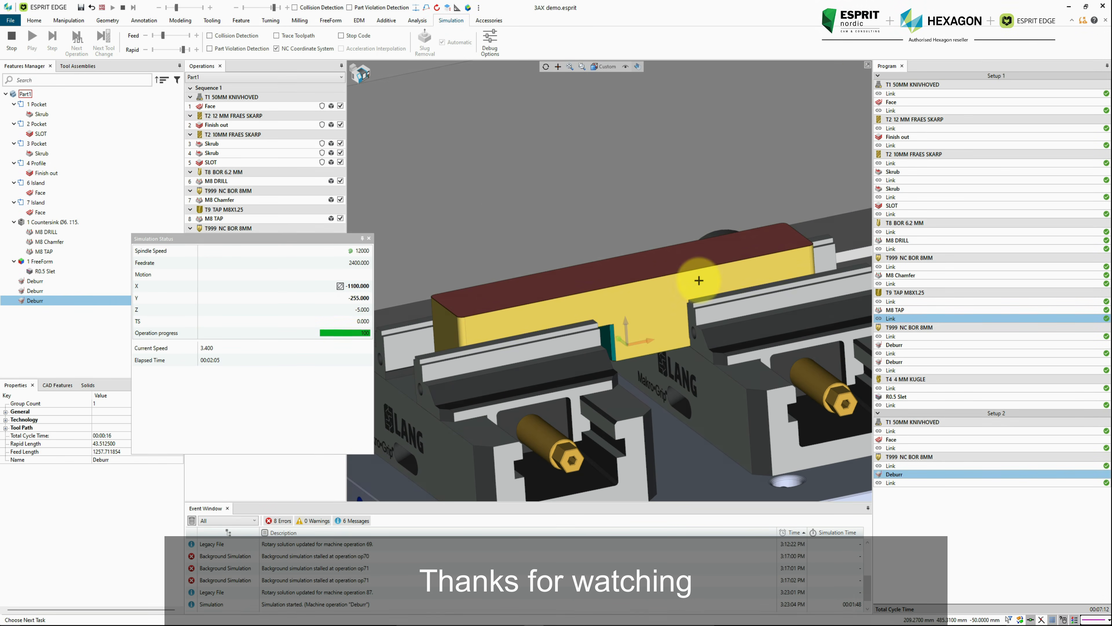
left_click(18, 46)
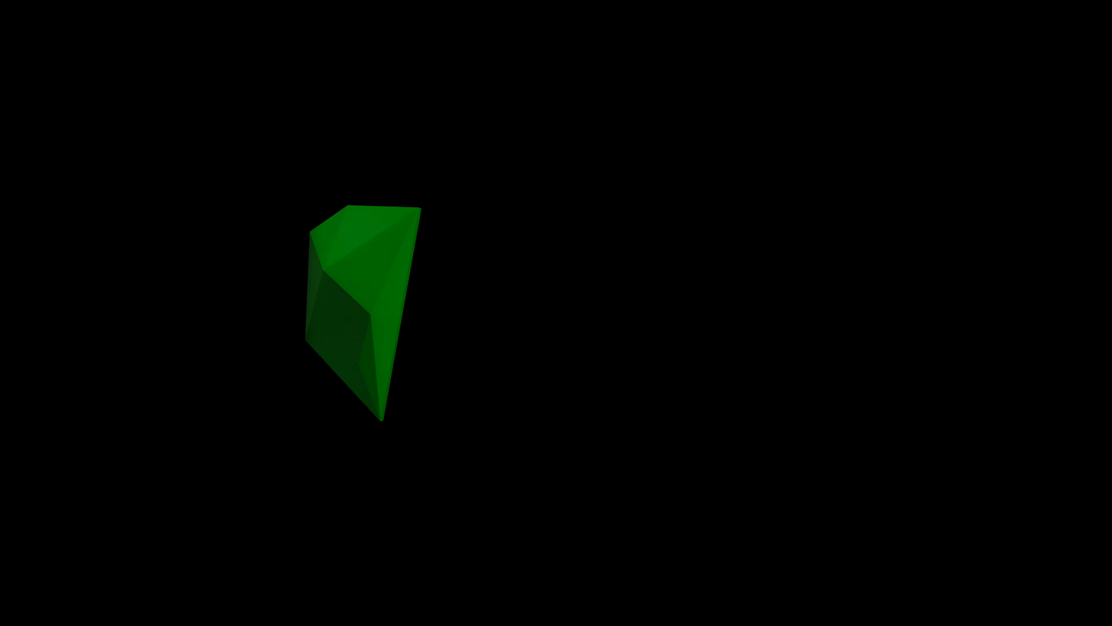